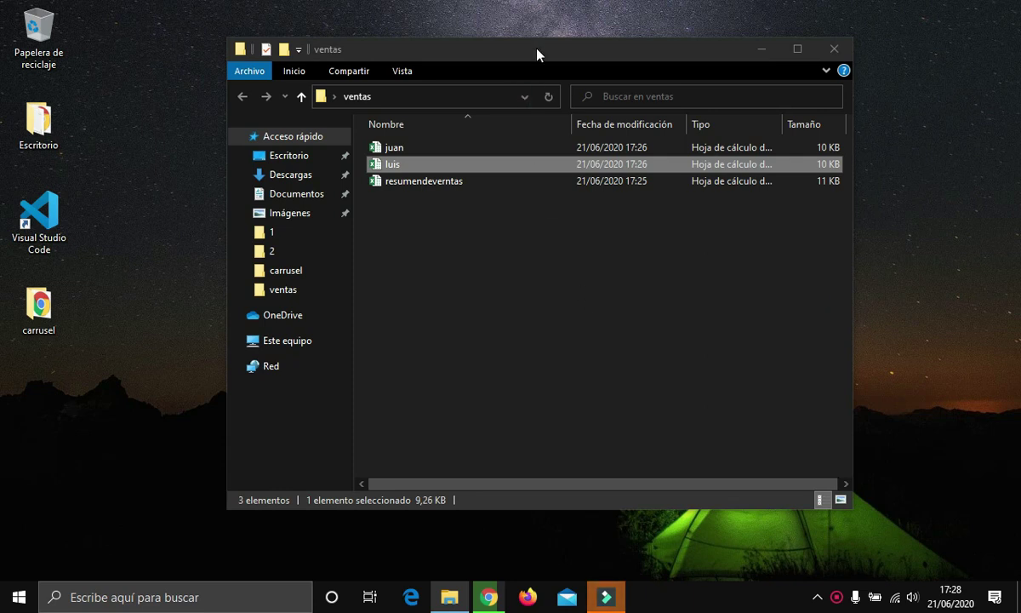
Position the ventas folder window and browse the juan, luis and resumendeventas files.
left_click_drag(536, 55, 506, 71)
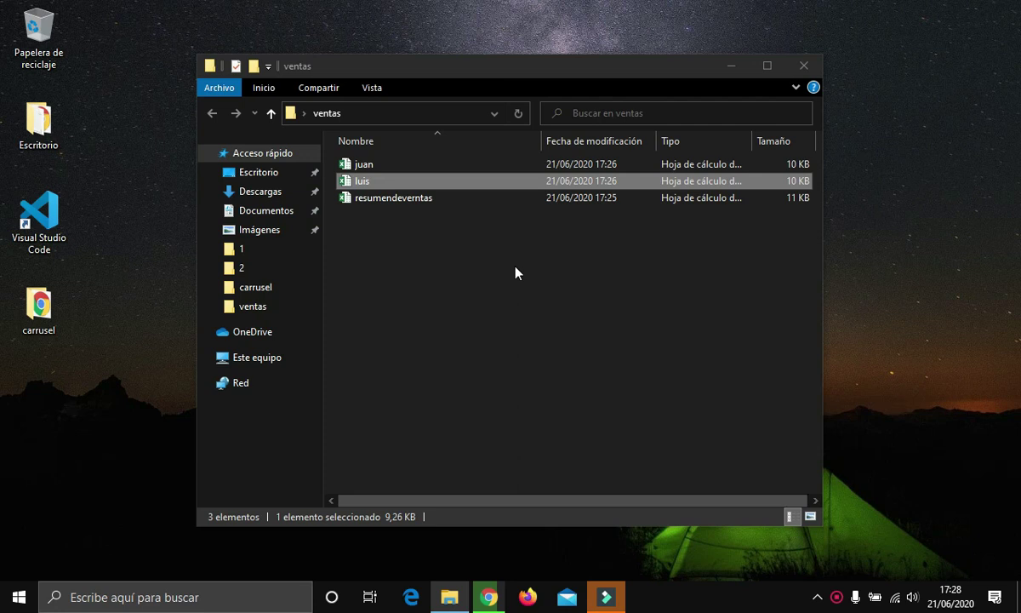
left_click(379, 165)
left_click(382, 180)
left_click(382, 166)
left_click(385, 181)
left_click(386, 198)
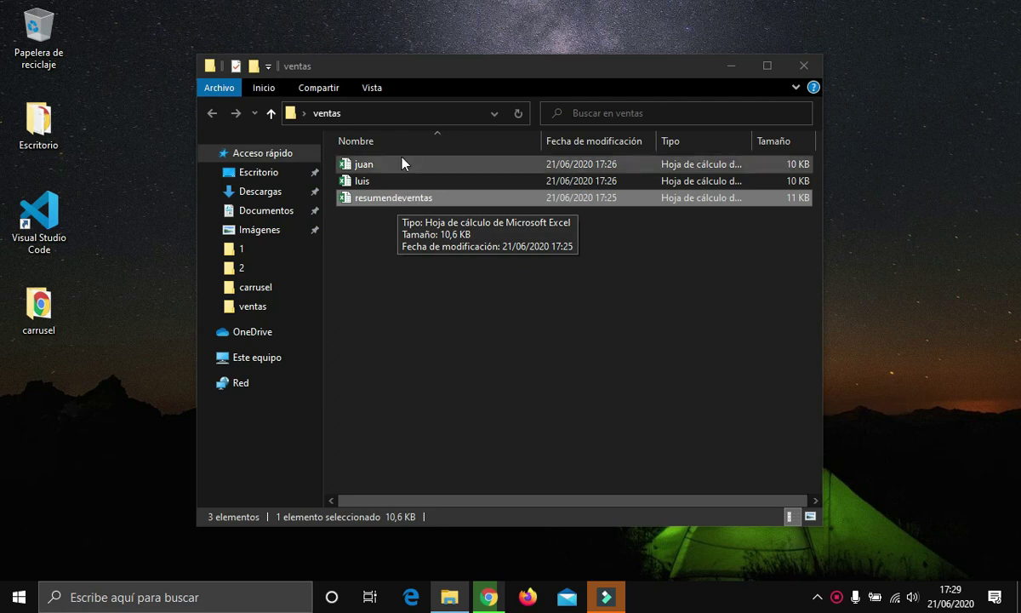
Open resumendeventas, inspect the Juan and Luis totals linked to juan.xlsx and luis.xlsx, and minimize it.
double_click(388, 201)
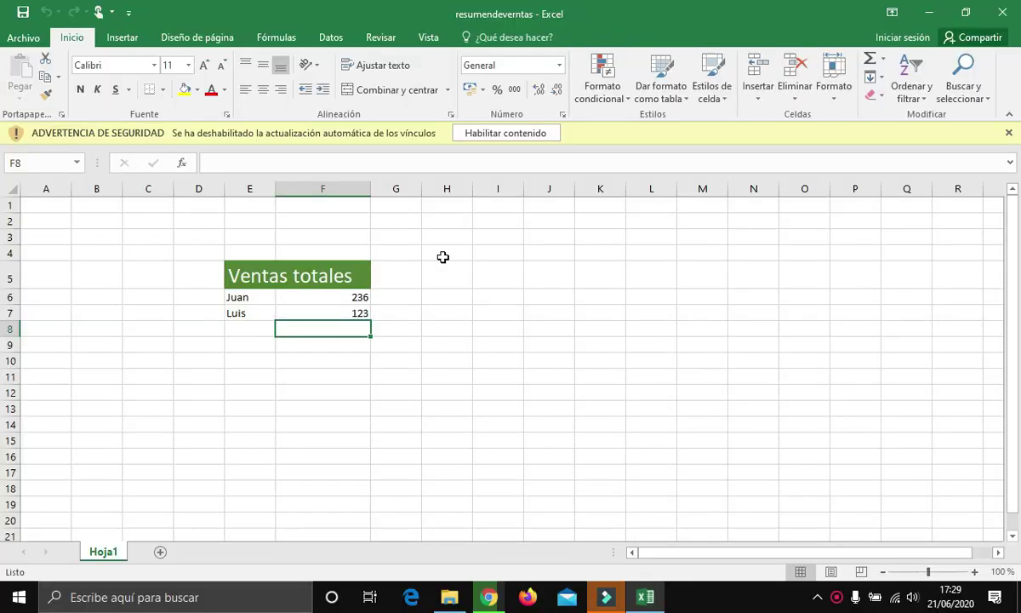
left_click(330, 300)
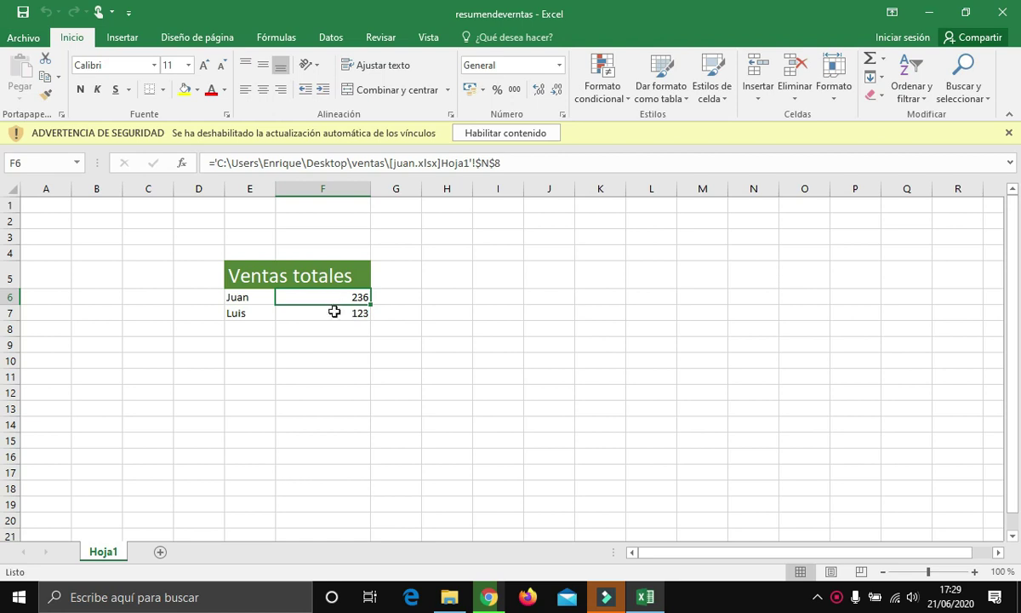
left_click(336, 315)
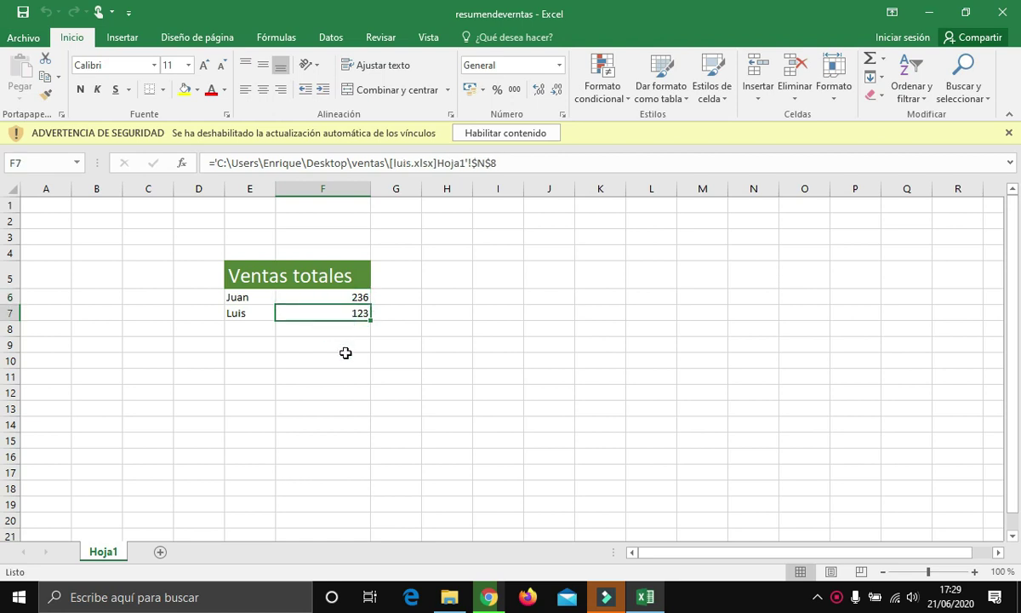
left_click(929, 12)
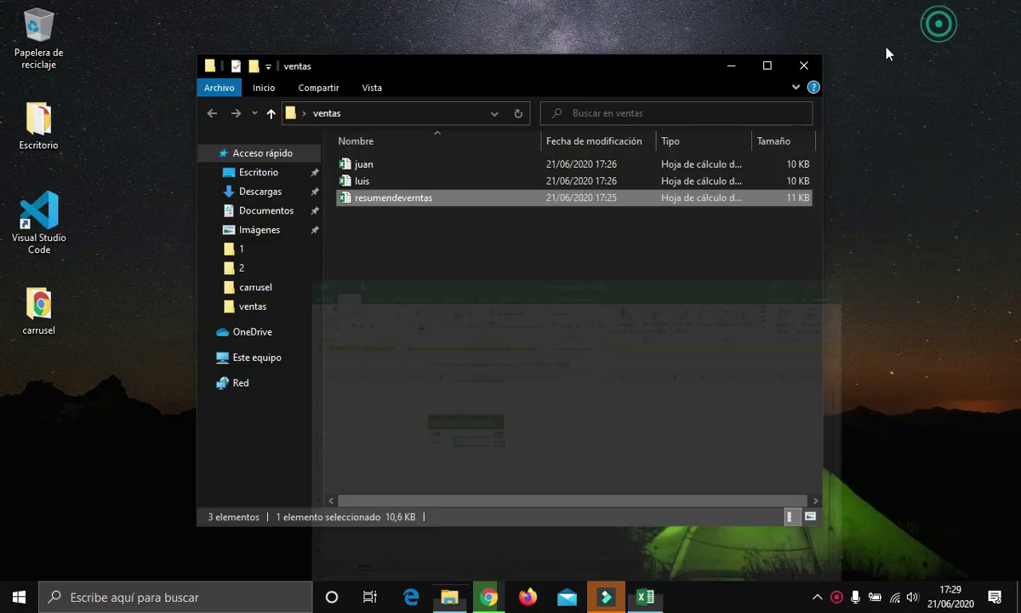
Open and close luis.xlsx, save and close the summary, then open and close juan.xlsx.
double_click(387, 179)
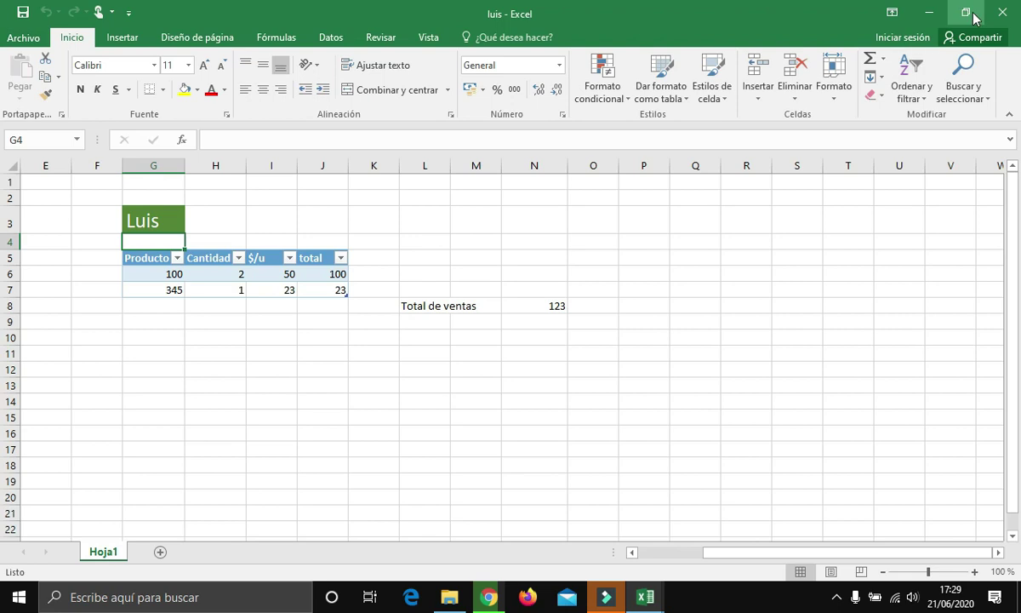
left_click(997, 21)
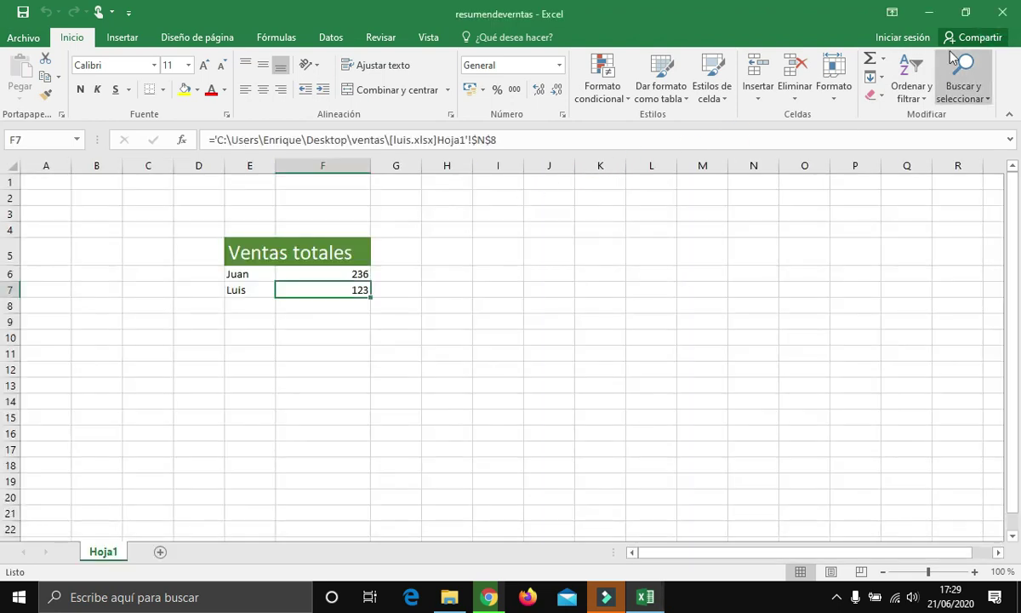
left_click(1002, 13)
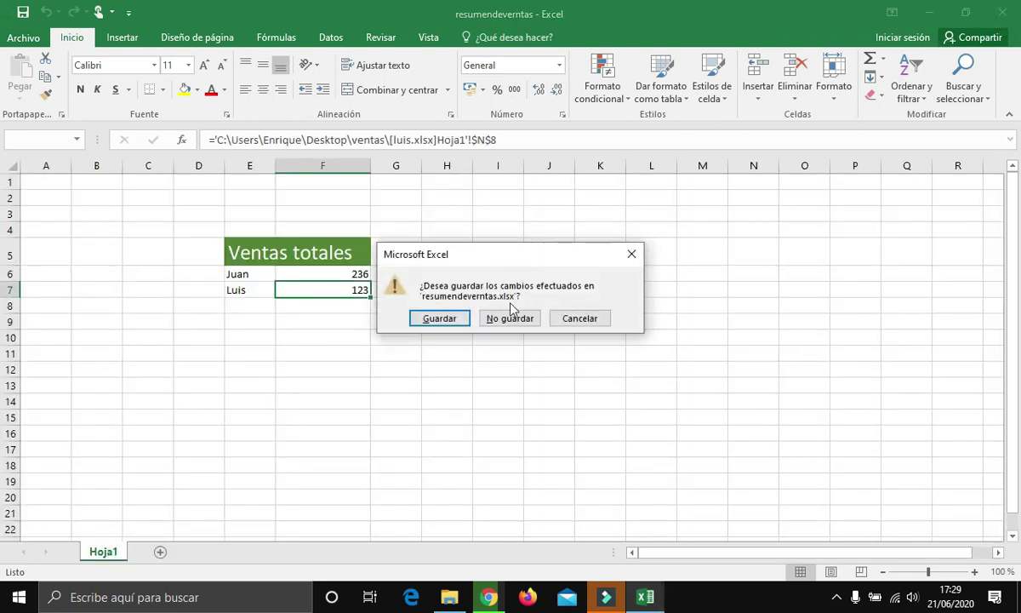
left_click(446, 323)
left_click(366, 165)
double_click(366, 165)
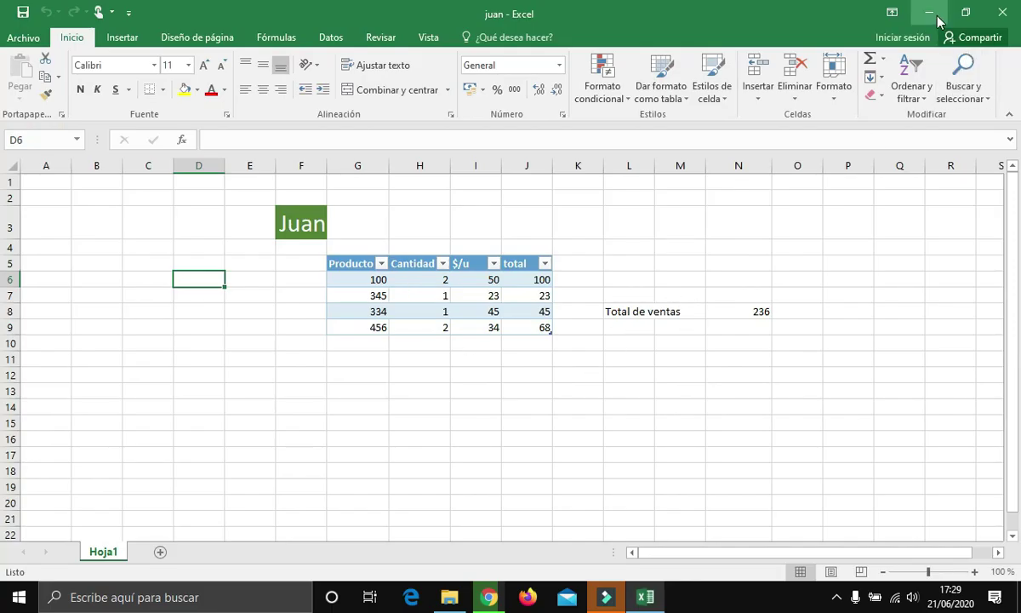
left_click(1002, 12)
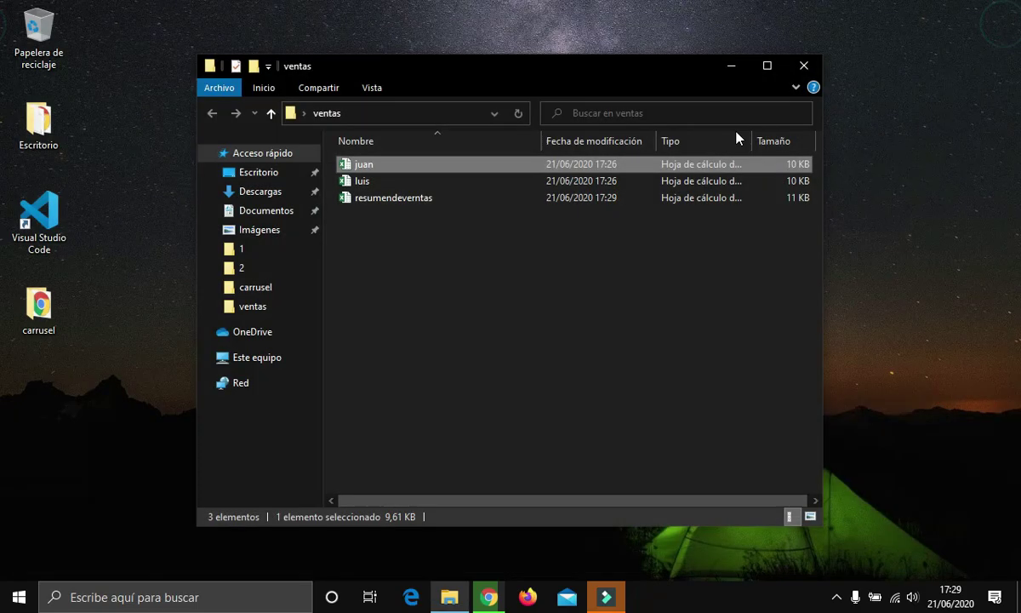
Reopen resumendeventas, review the Juan and Luis labels and linked totals, then minimize it.
double_click(415, 200)
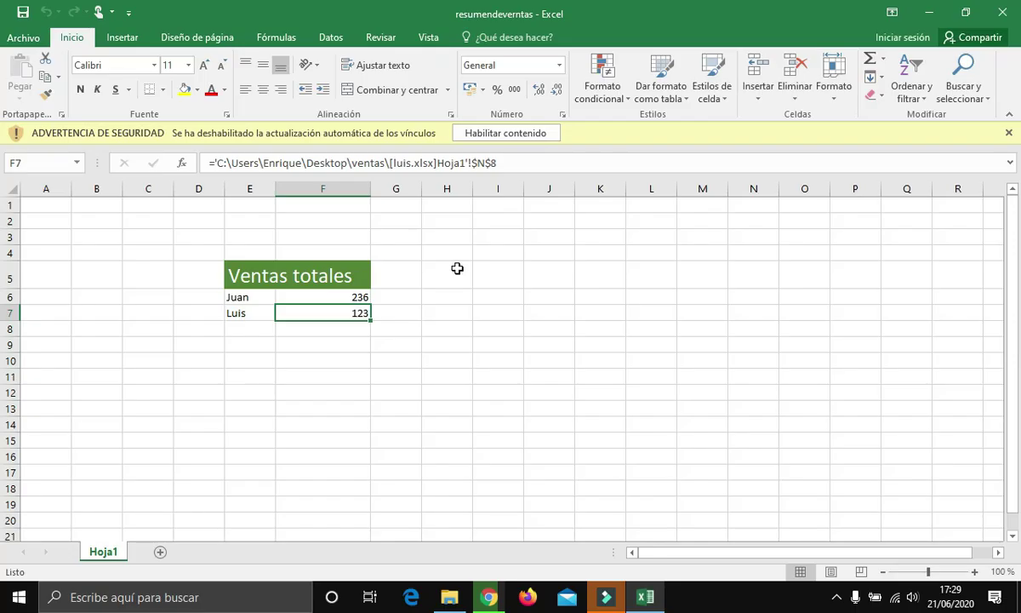
left_click(249, 298)
left_click(251, 316)
left_click(357, 297)
left_click(359, 313)
left_click(937, 13)
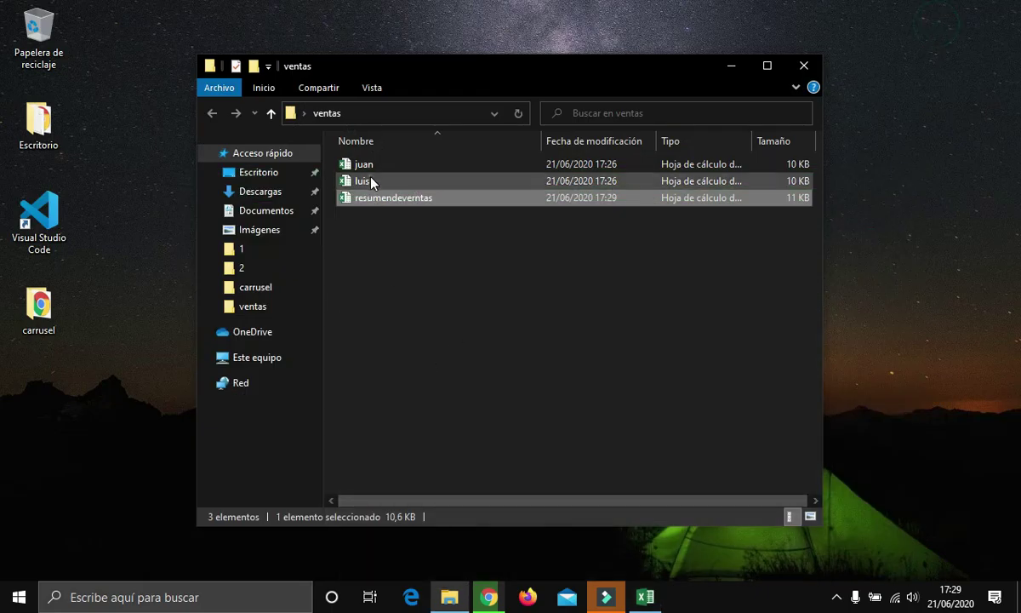
In luis.xlsx, add the row 200, 1, 59 starting at G8, then close the workbook.
double_click(371, 182)
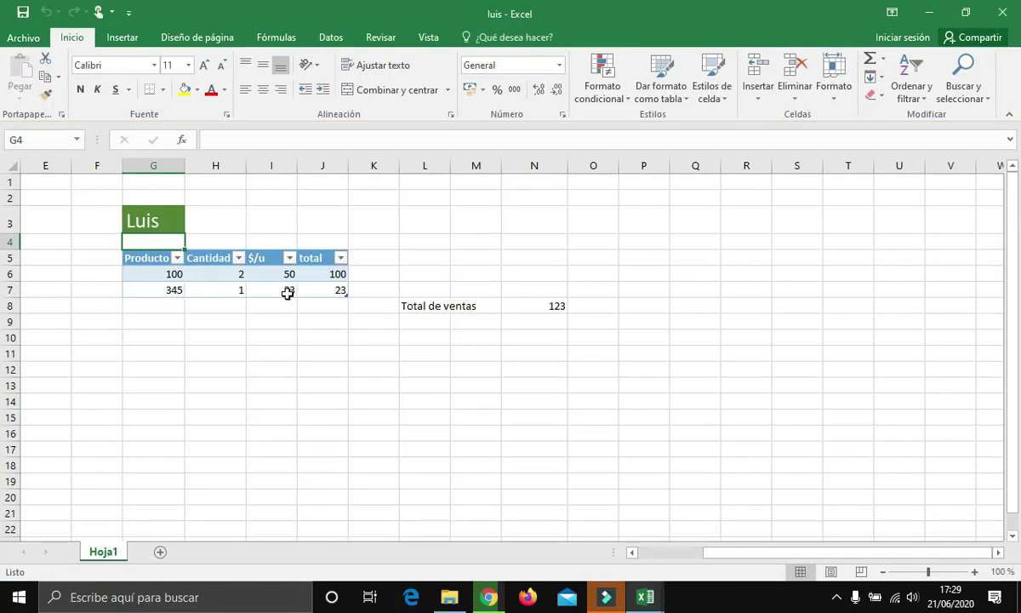
left_click(175, 306)
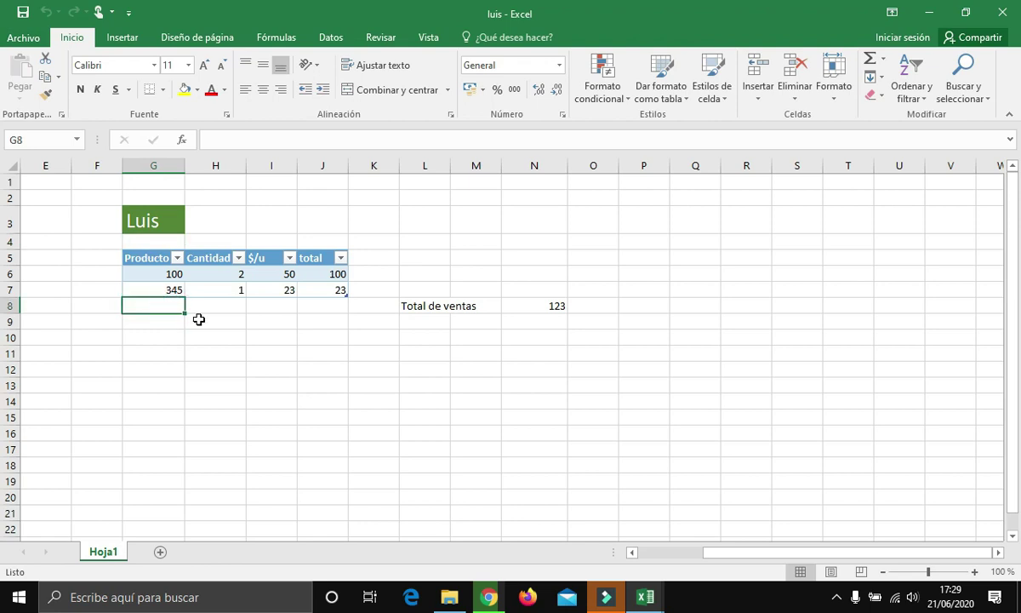
type("200")
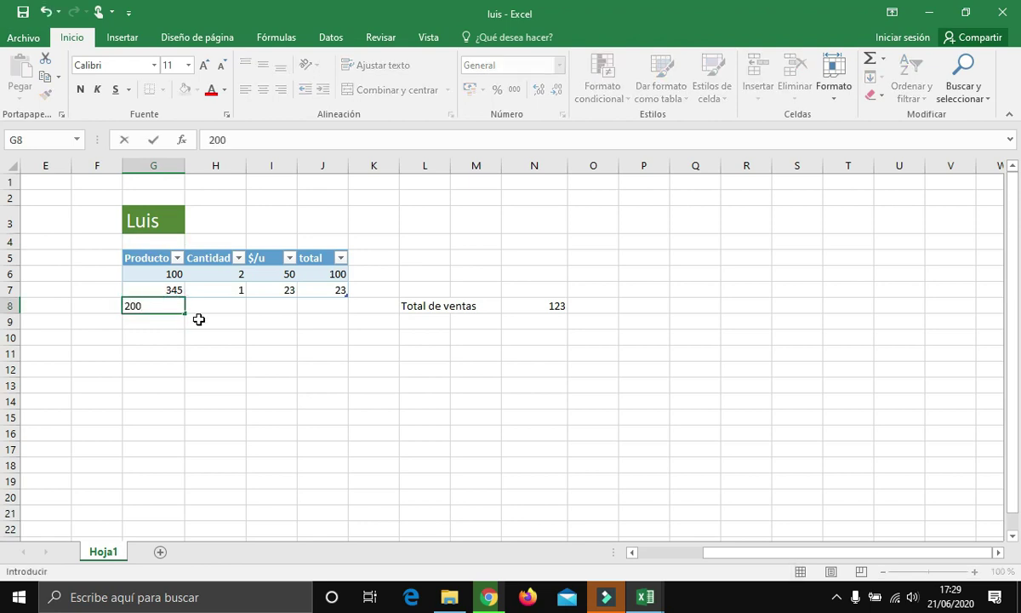
key("Tab")
type("1")
key("Tab")
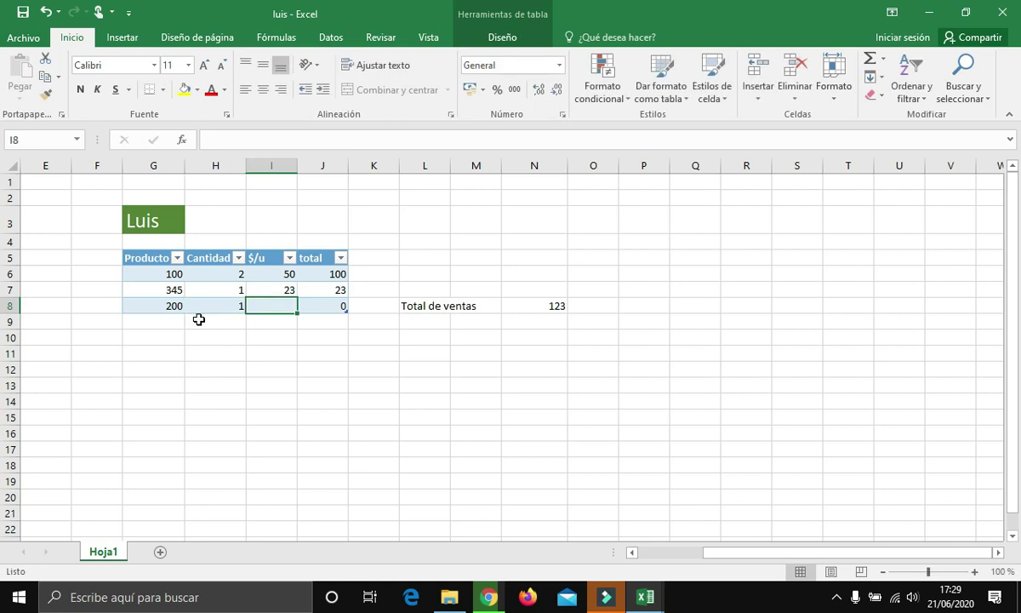
type("59")
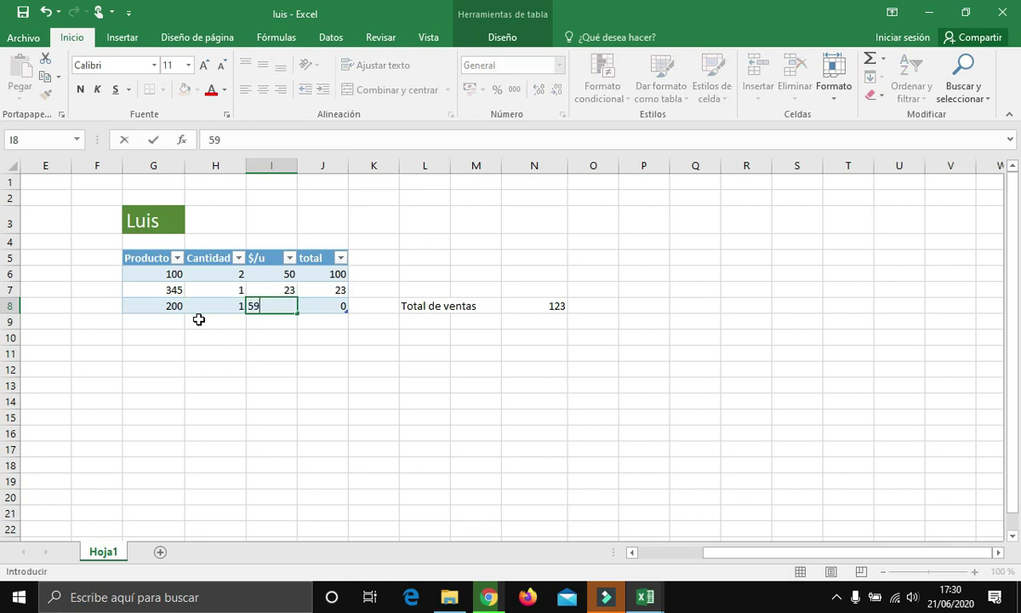
key("Tab")
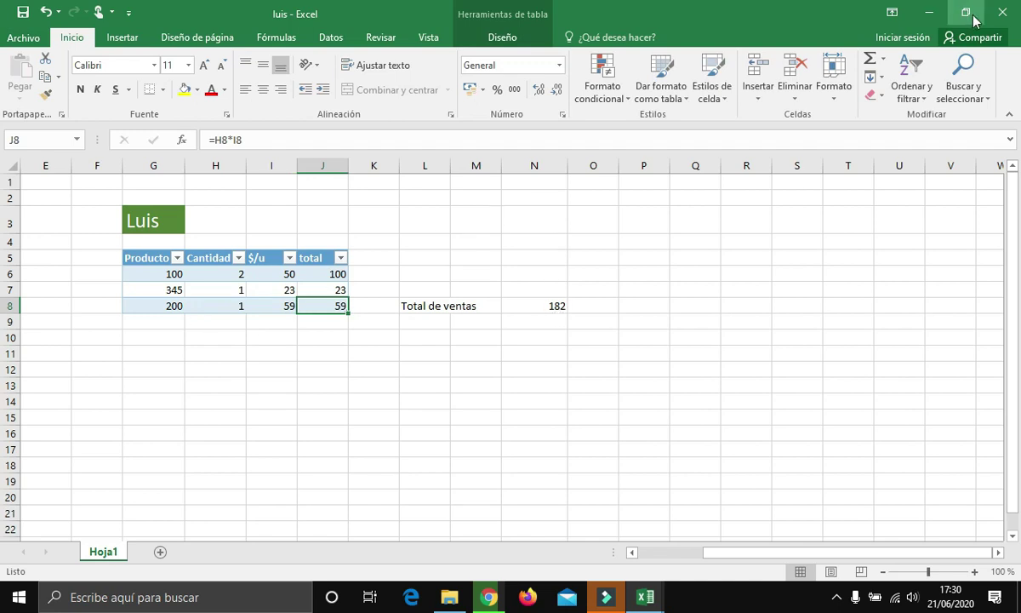
left_click(1002, 12)
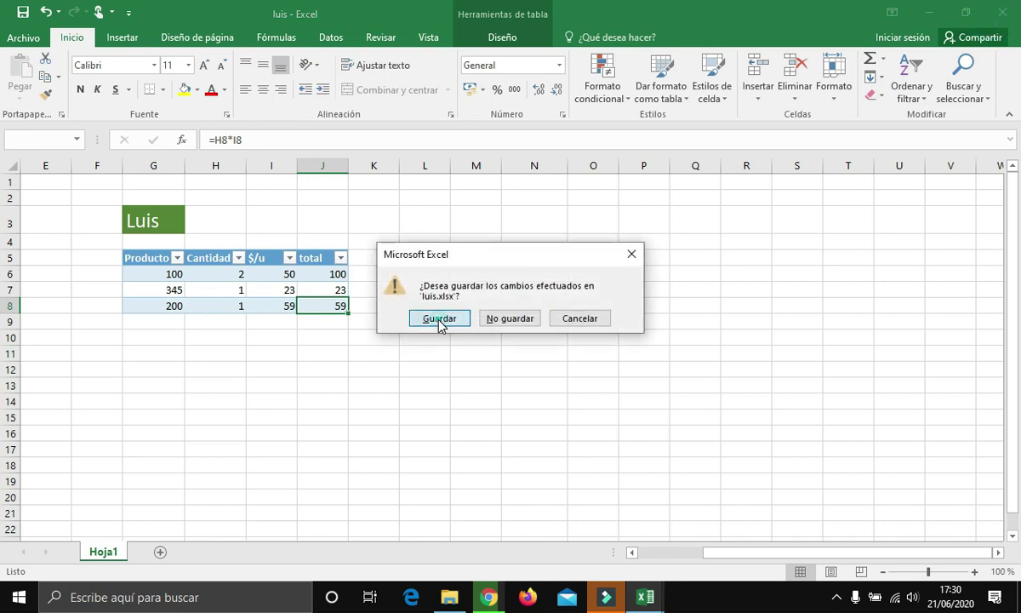
Save luis.xlsx, confirm the summary's Luis total reads 182, and save and close the summary.
left_click(440, 317)
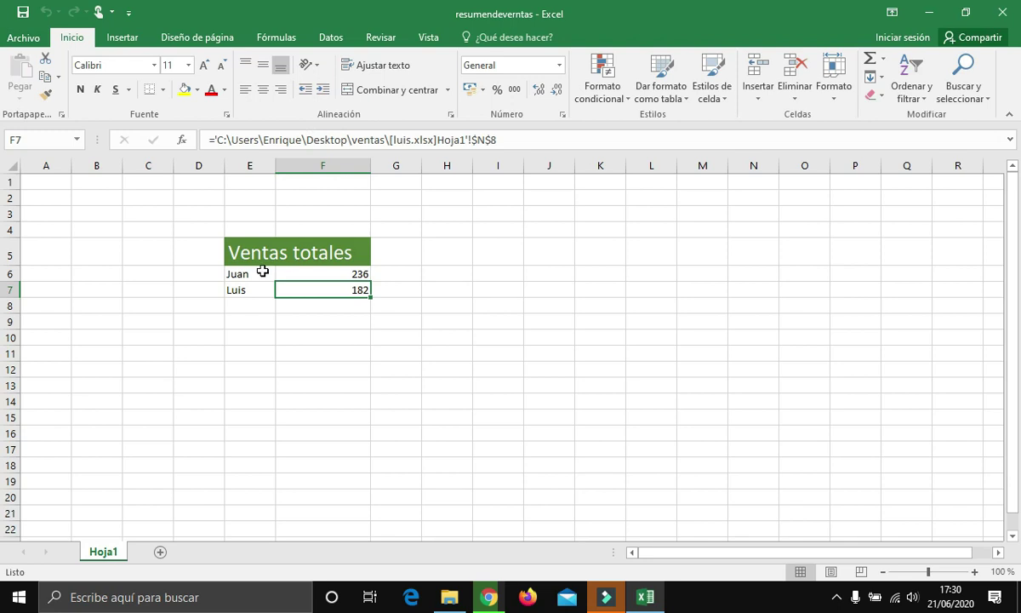
left_click(357, 298)
left_click(1002, 10)
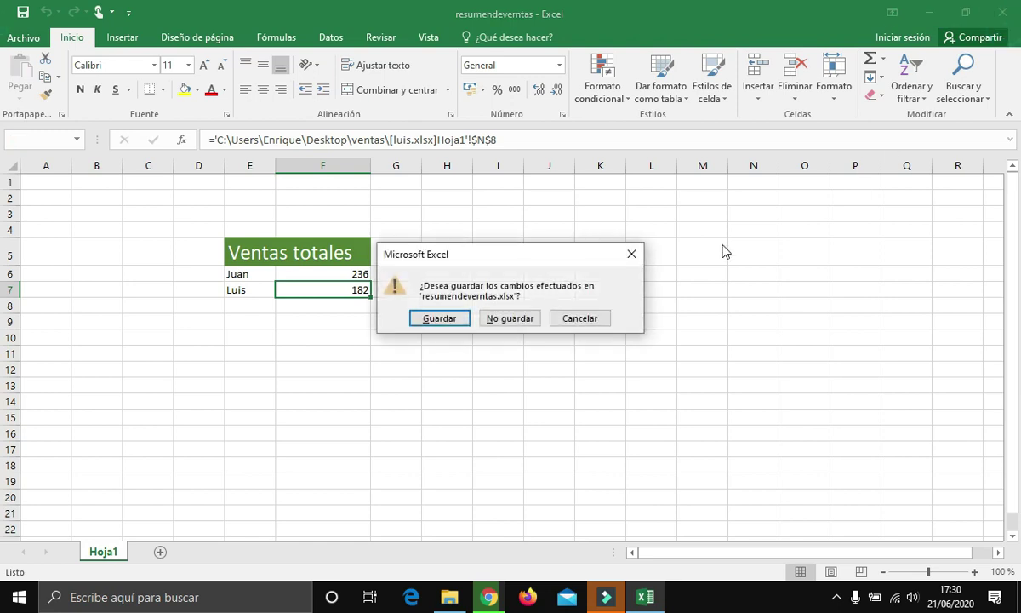
left_click(448, 318)
Browse the juan and luis files in the folder and reopen resumendeventas.
left_click(361, 164)
left_click(362, 180)
left_click(364, 165)
left_click(362, 180)
left_click(365, 166)
left_click(362, 180)
left_click(364, 165)
left_click(364, 180)
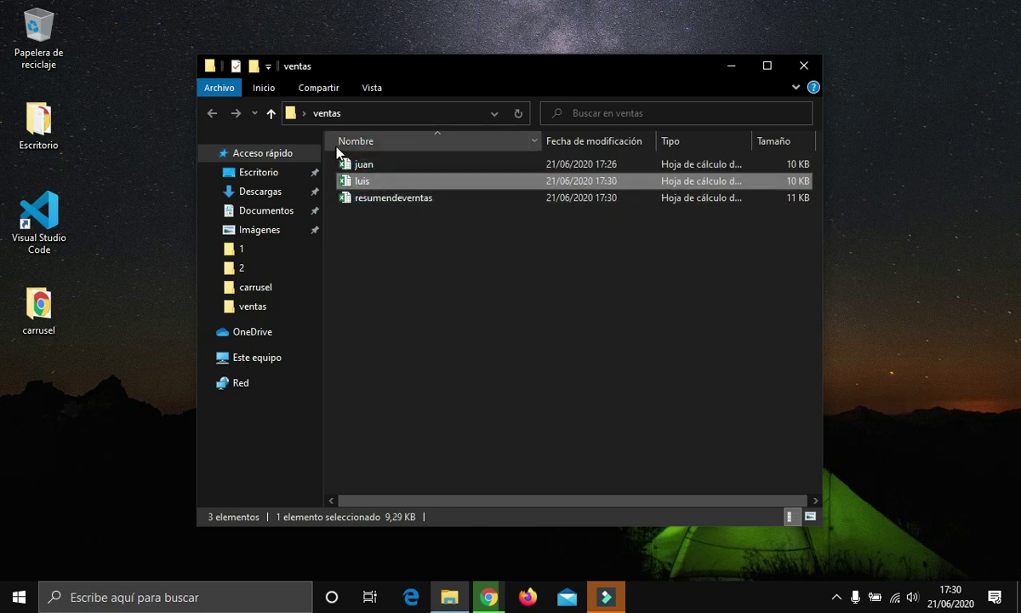
left_click(397, 201)
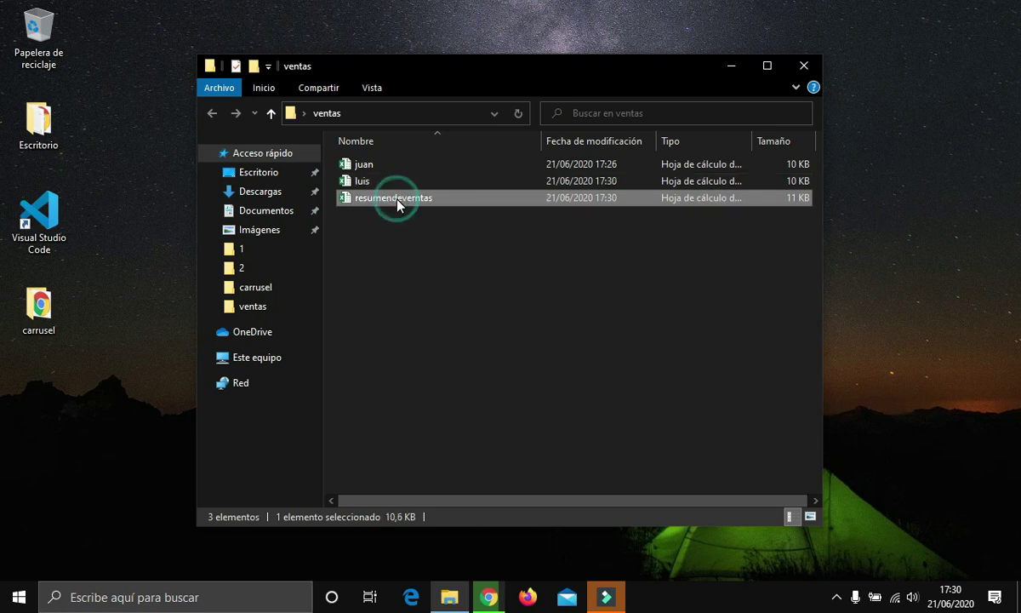
double_click(397, 200)
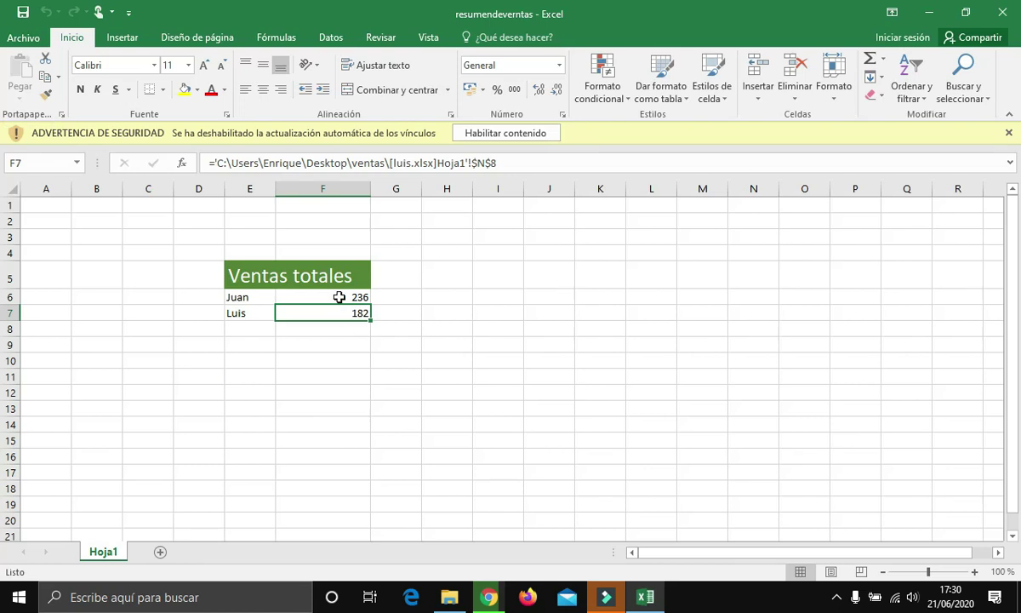
Verify the reopened Juan and Luis linked totals, then close Excel with Alt+F4.
left_click(337, 297)
left_click(344, 316)
left_click(349, 297)
left_click(346, 314)
left_click(339, 298)
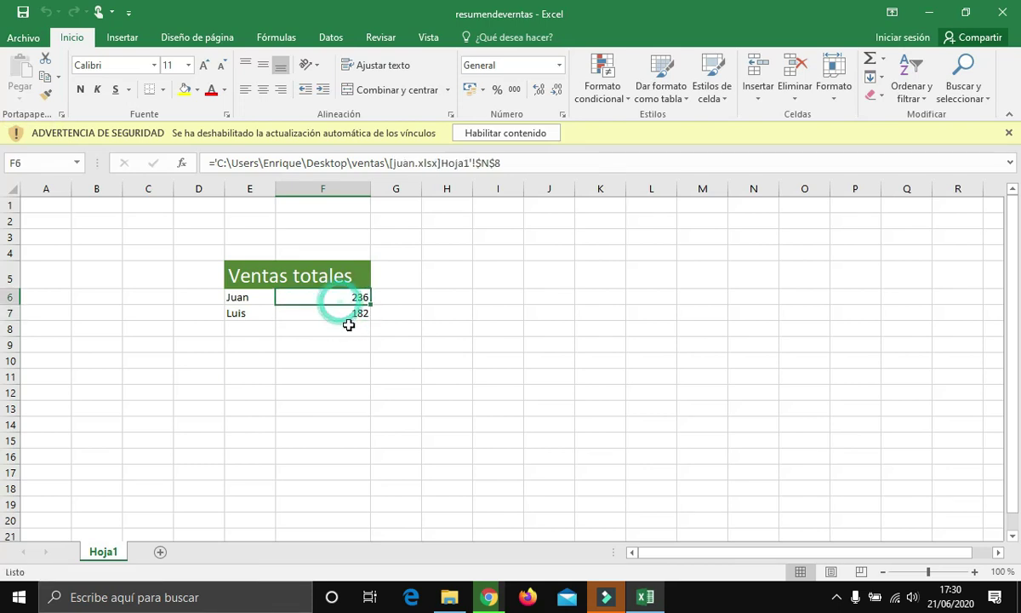
left_click(344, 311)
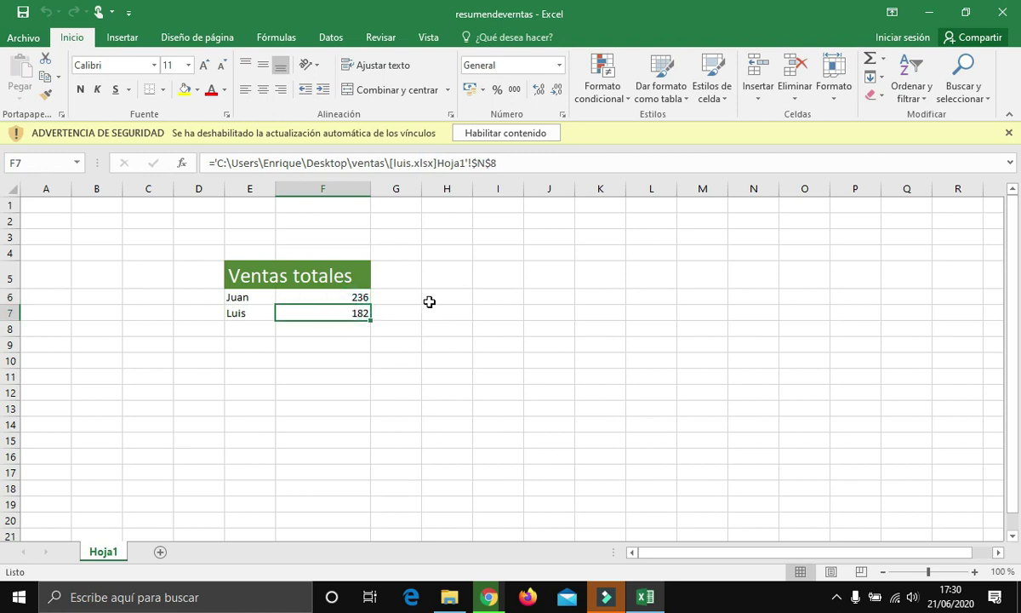
key("alt+F4")
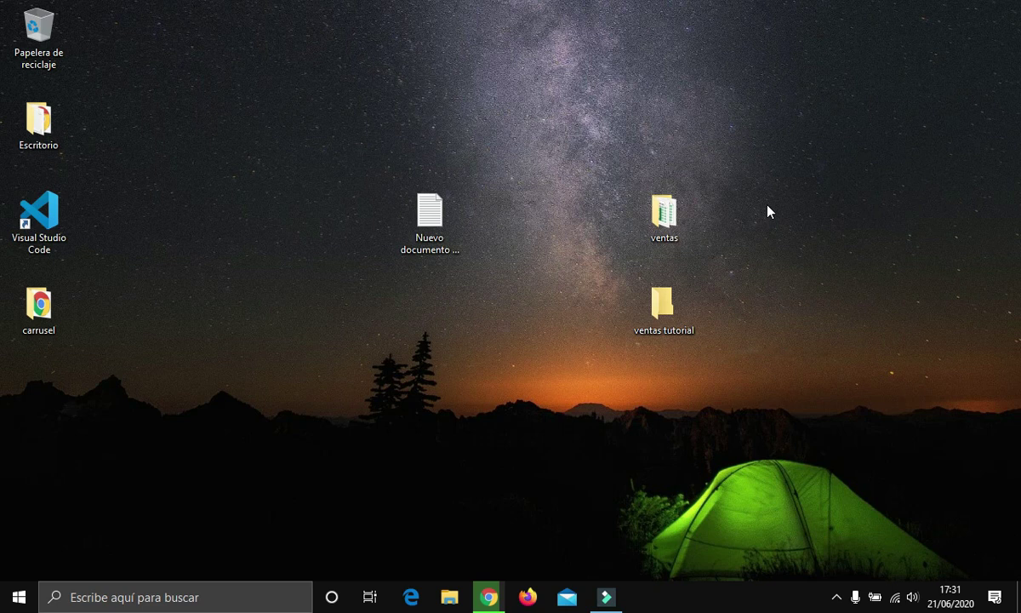
Open the ventas tutorial folder from the desktop.
left_click(674, 311)
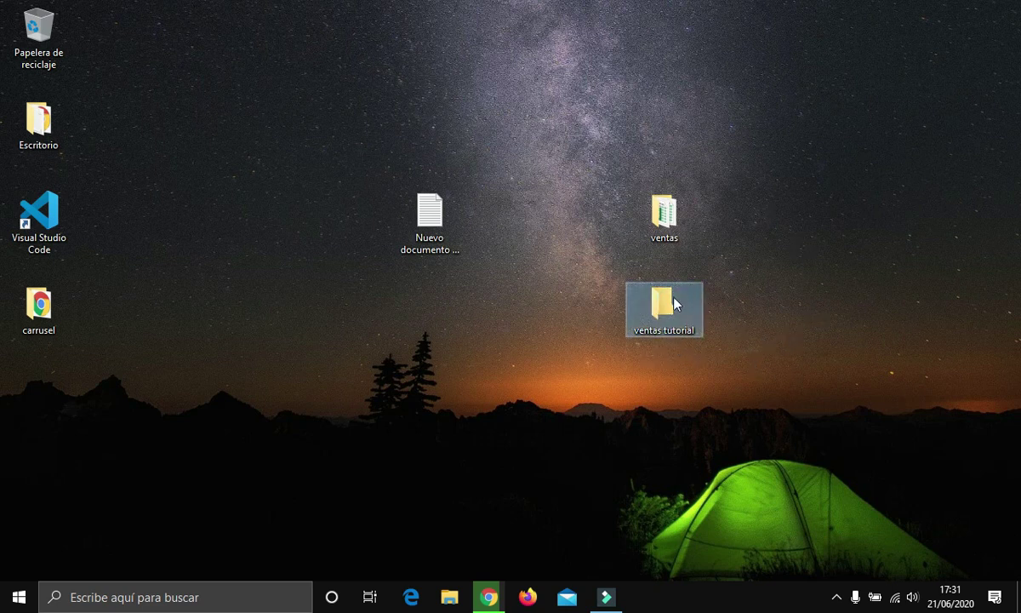
left_click(662, 219)
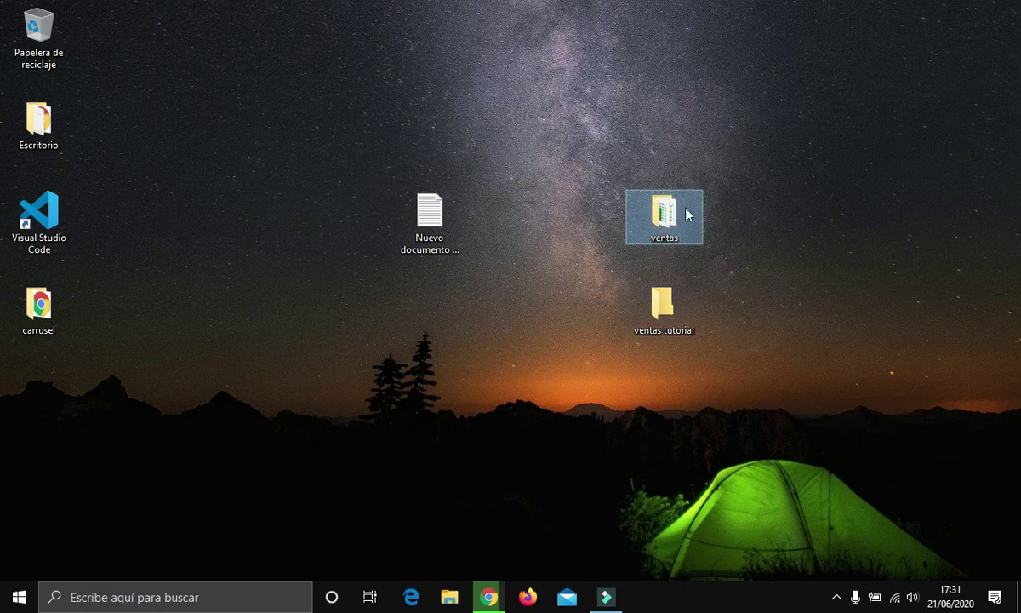
left_click(678, 320)
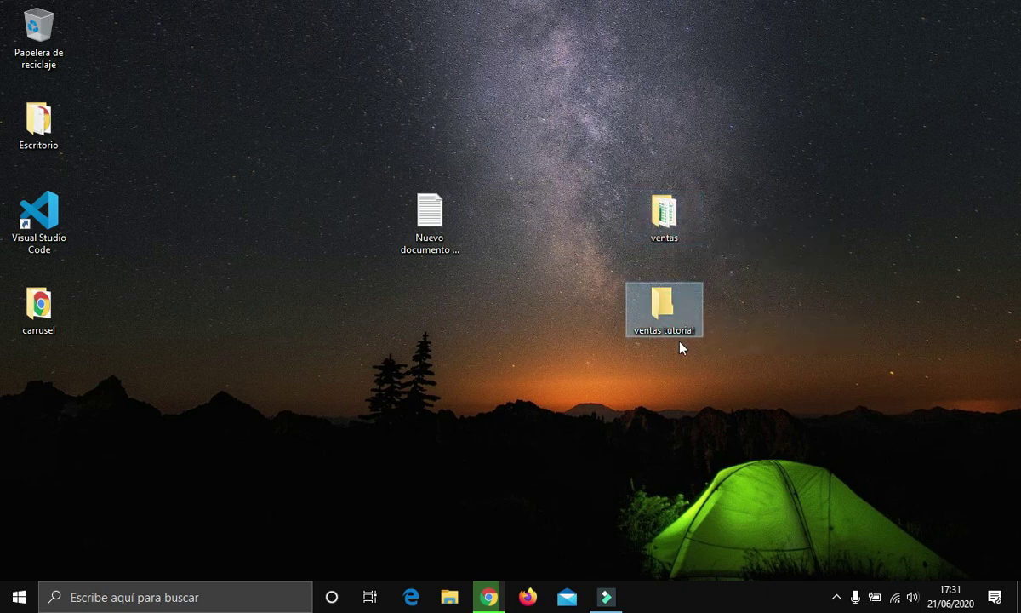
left_click(667, 229, "ctrl")
left_click(668, 307)
double_click(668, 308)
Create a new Microsoft Excel spreadsheet in the folder named juan.
right_click(442, 248)
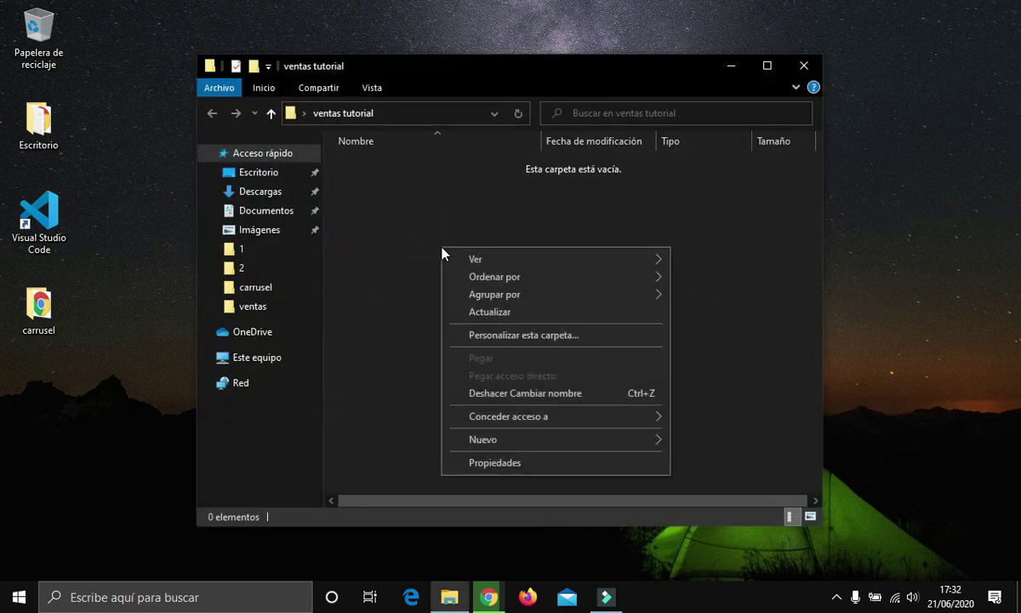
mouse_move(660, 438)
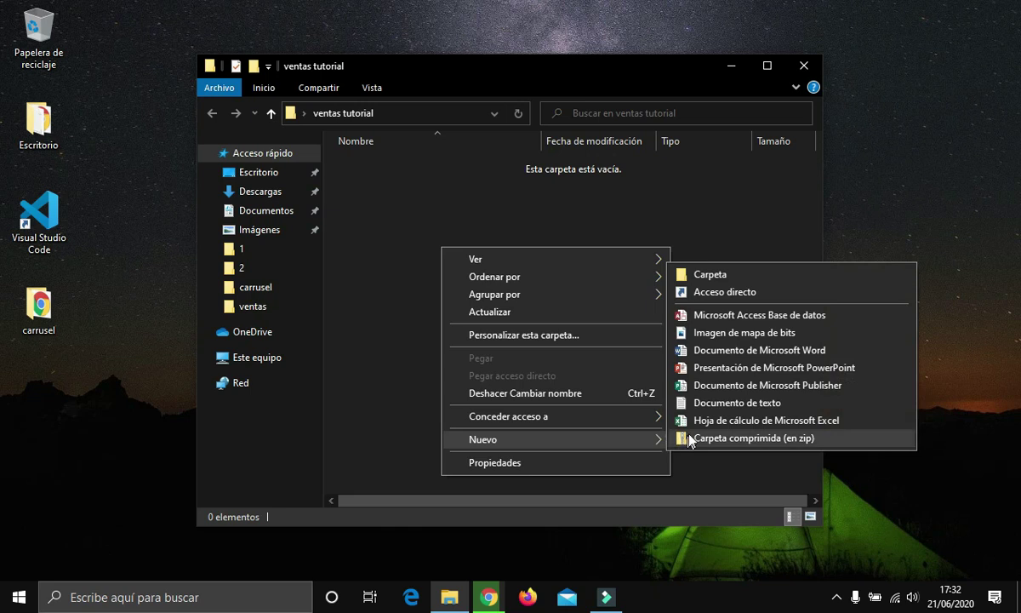
left_click(697, 421)
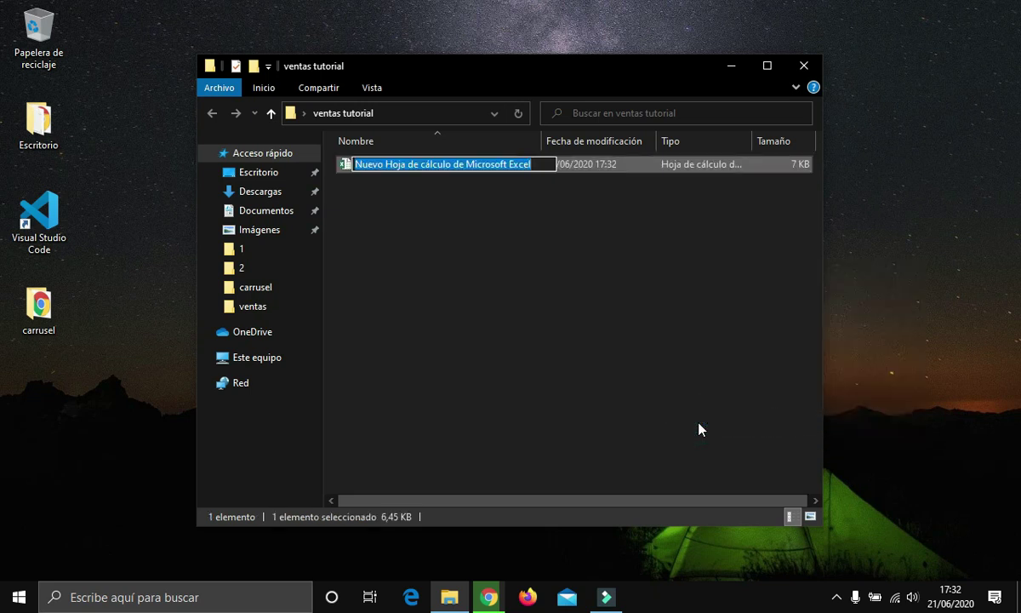
type("juan")
key("Return")
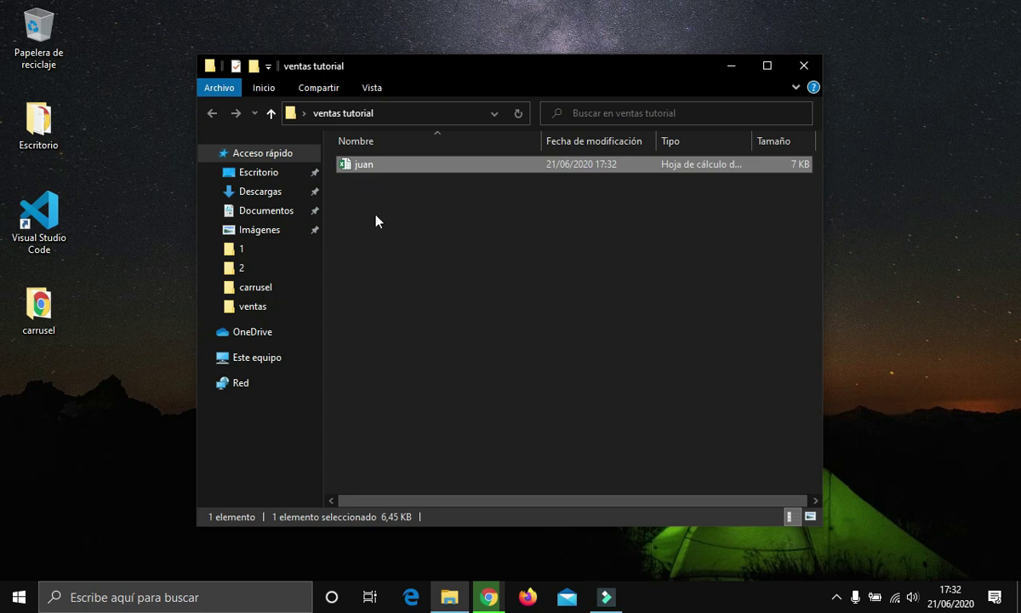
Open the juan workbook and enter the label Juan in E4.
double_click(376, 170)
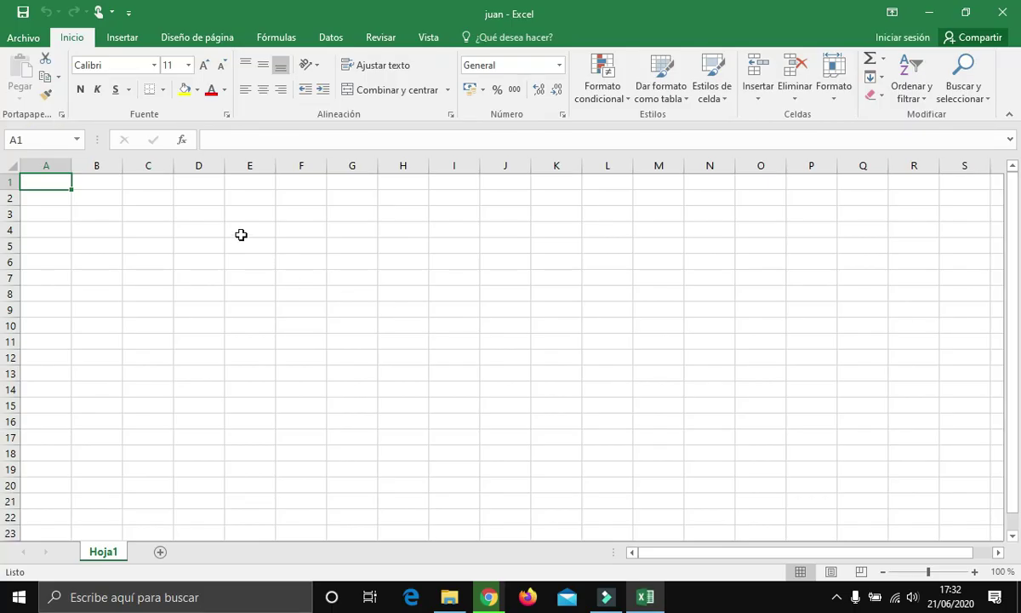
left_click(242, 232)
type("Juan")
key("Return")
Enter the headers codigo, cantidad and $ / u in F5:H5.
key("Tab")
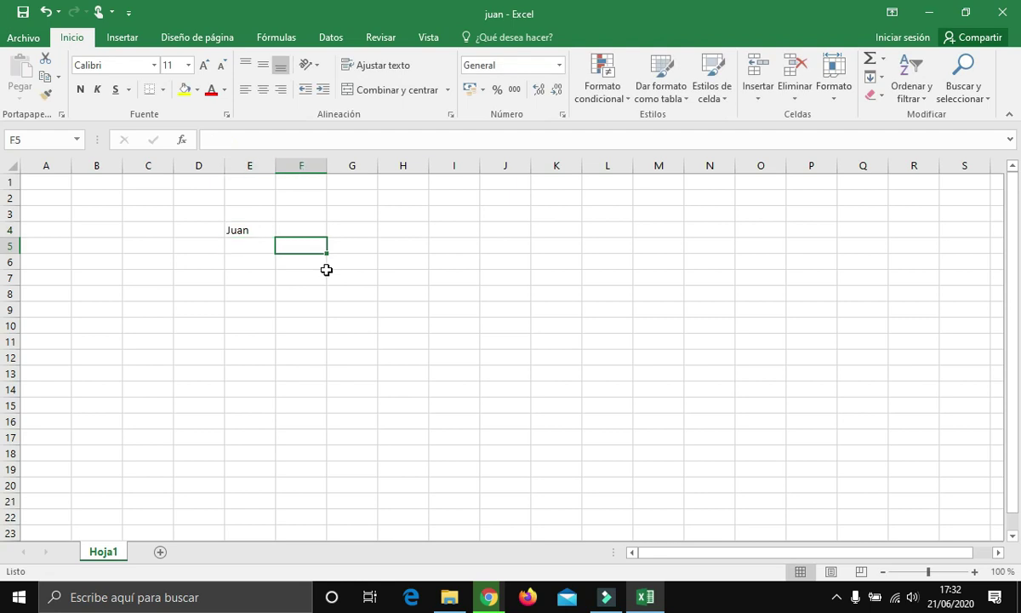
type("codi")
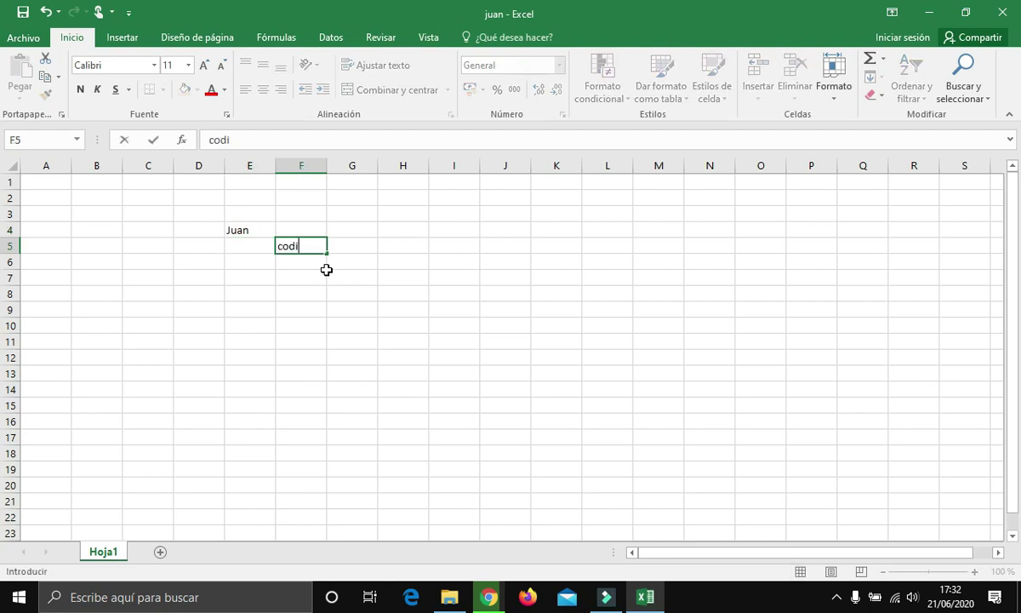
type("go")
key("Tab")
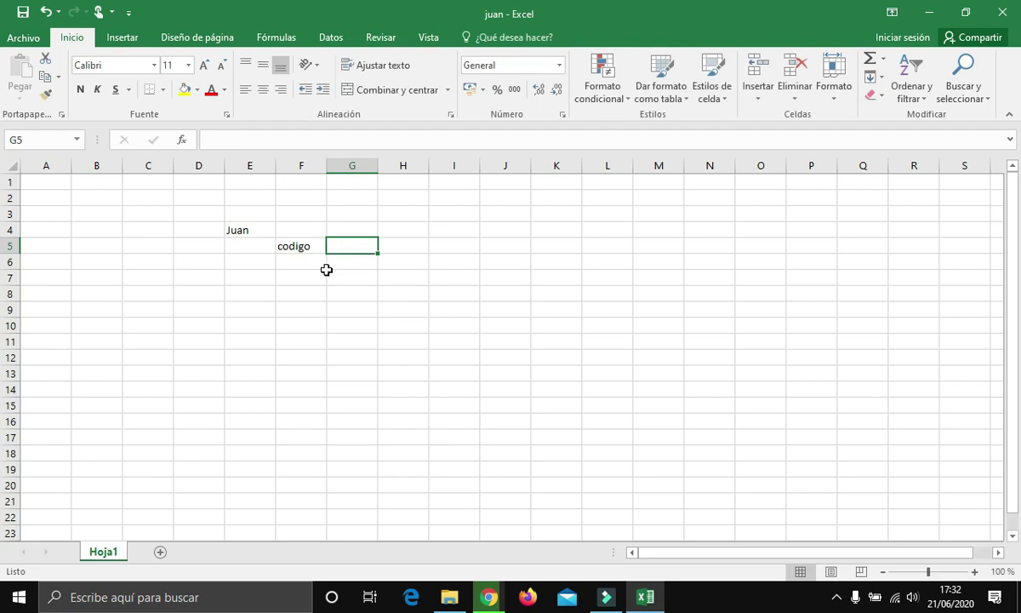
type("cantidad")
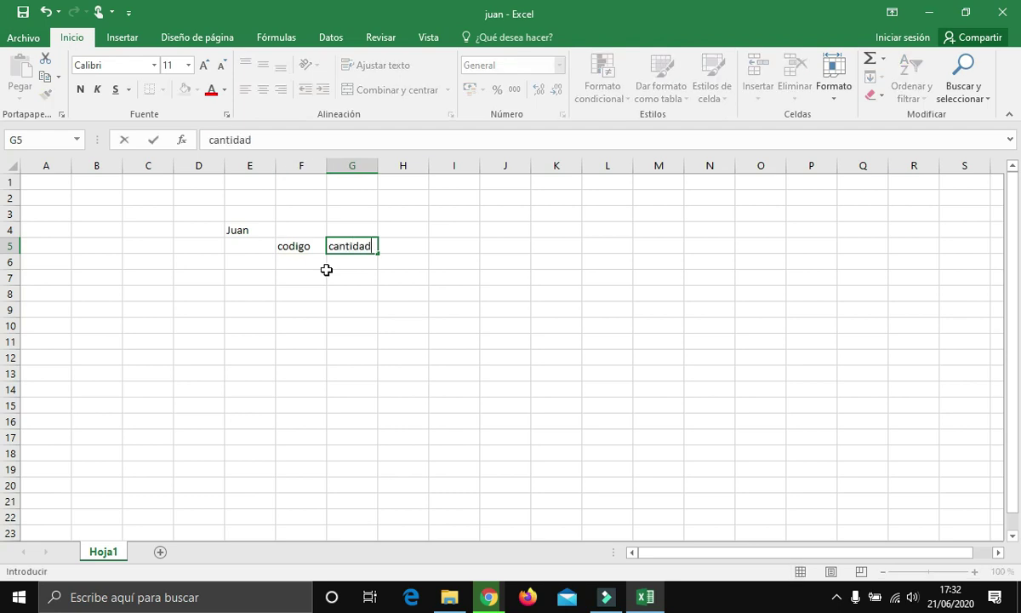
key("Tab")
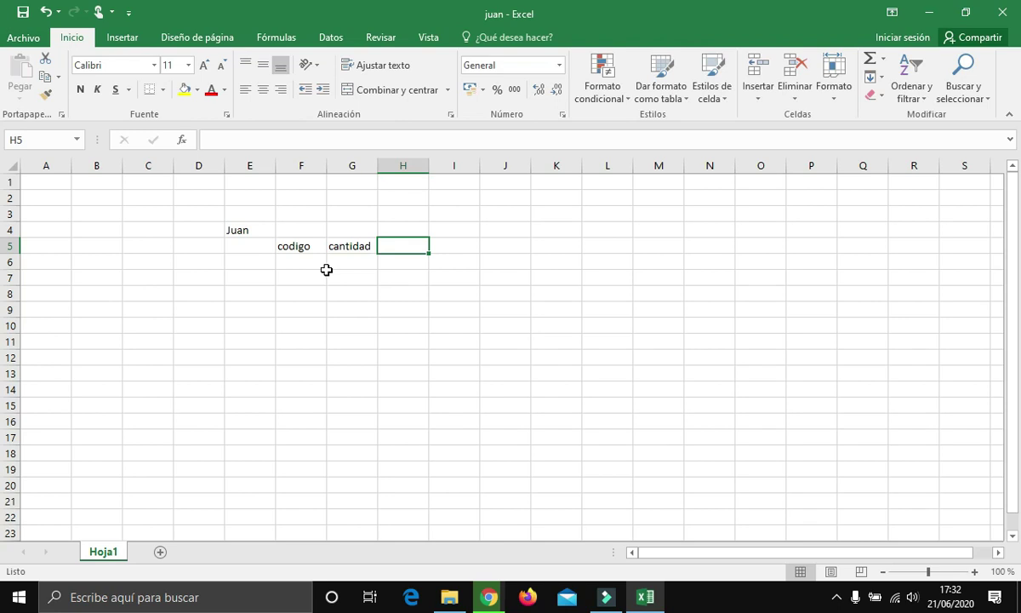
type("$/")
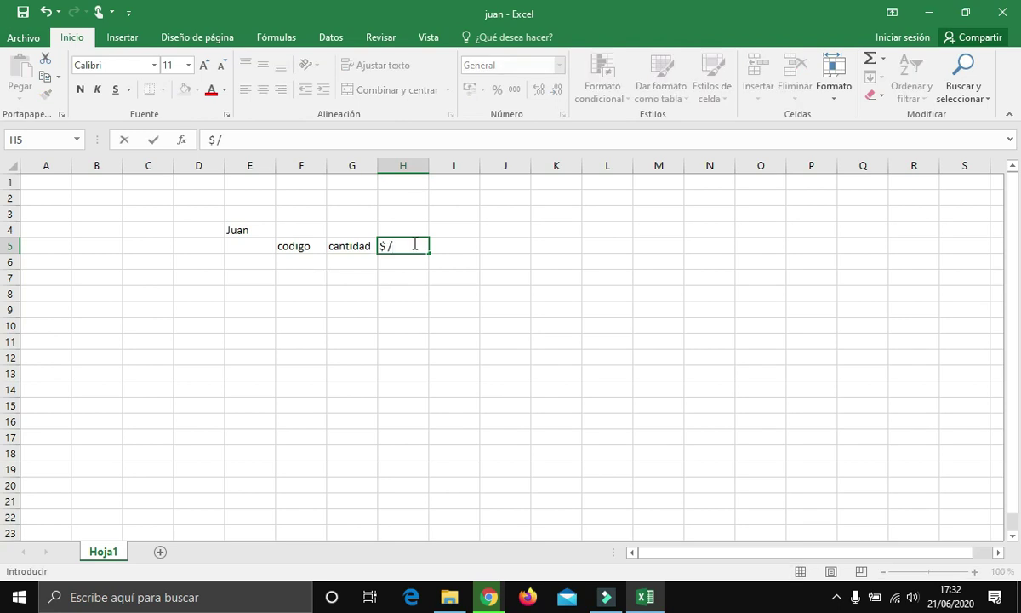
key("Return")
left_click(413, 243)
key("Left")
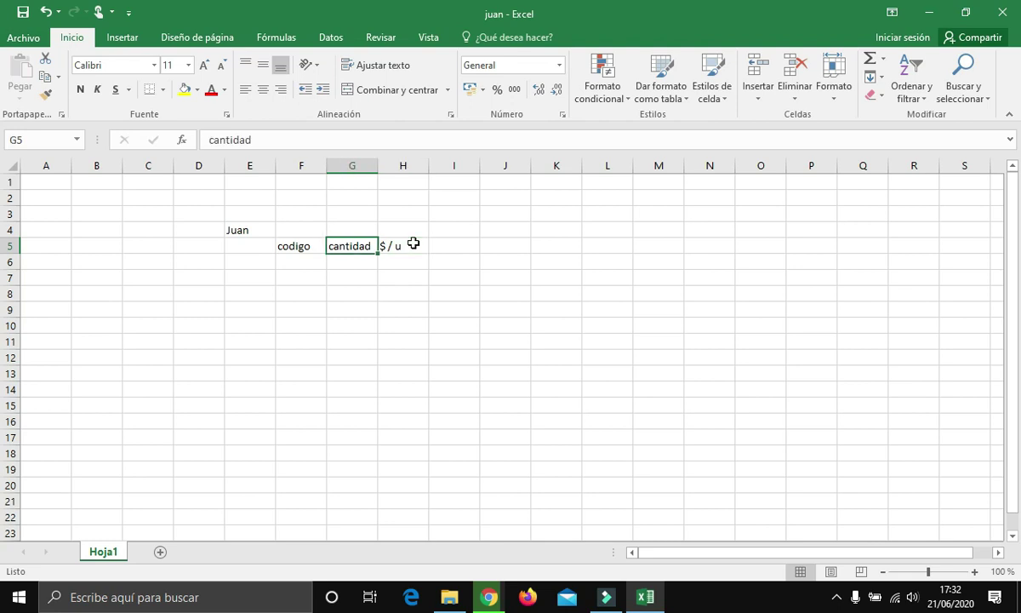
key("Down")
key("Left")
Fill the first row with 100, 1, 24 in F6:H6 and add the total header in I5.
type("10")
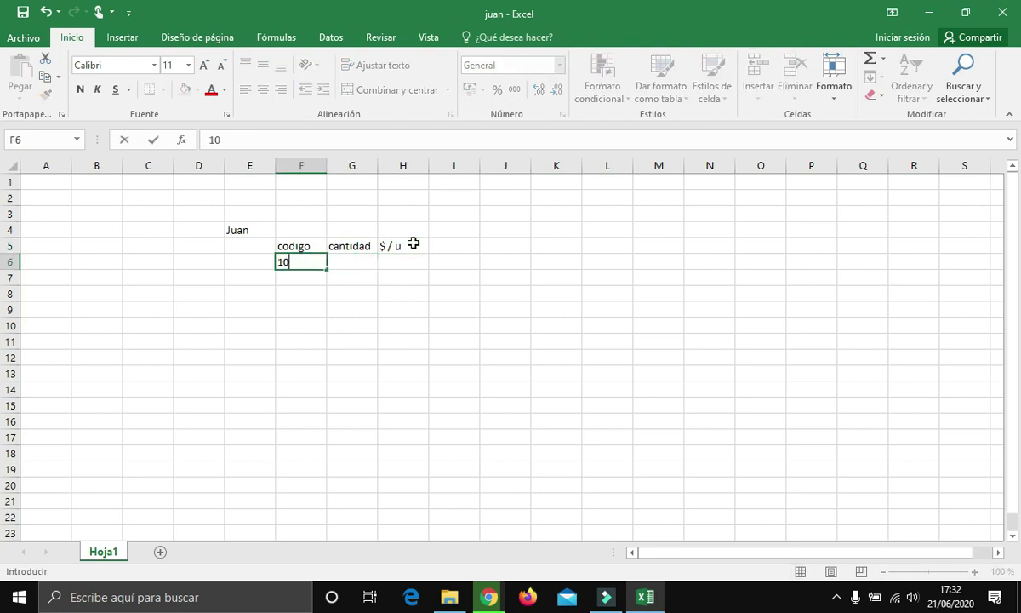
key("Tab")
type("1")
key("Tab")
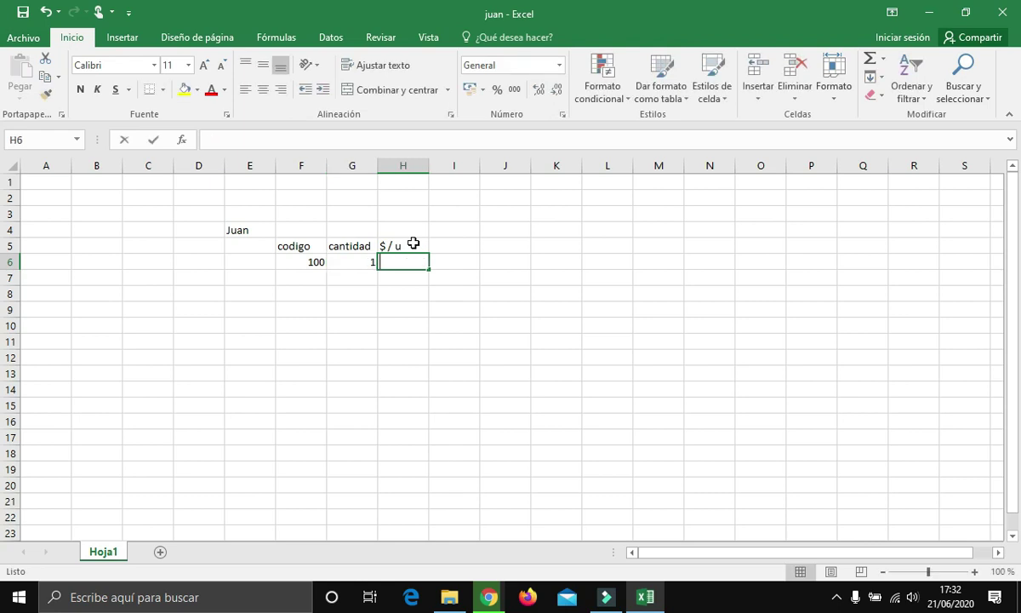
type("24")
key("Tab")
key("Up")
type("t")
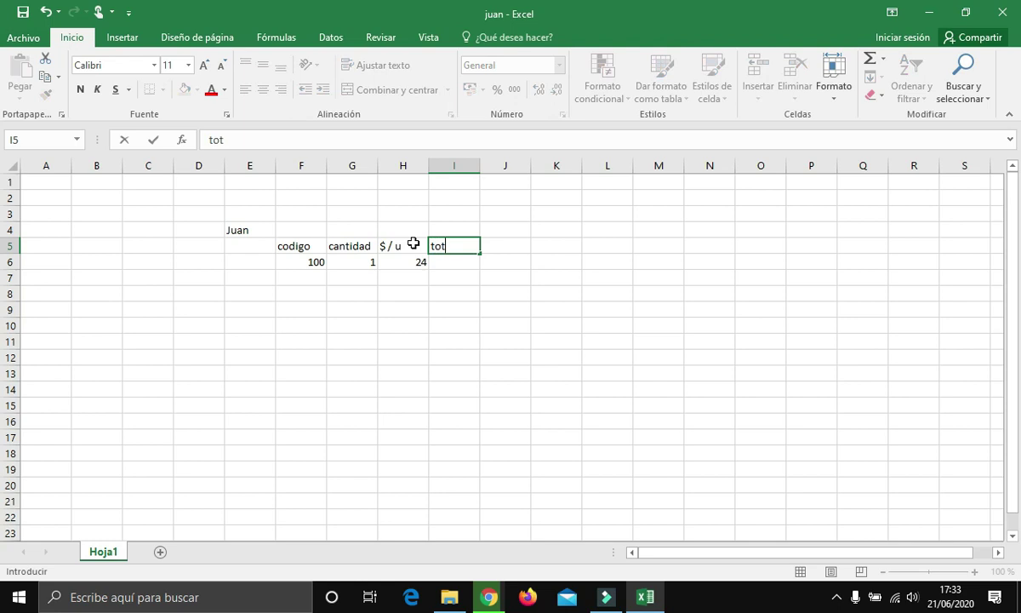
left_click(459, 328)
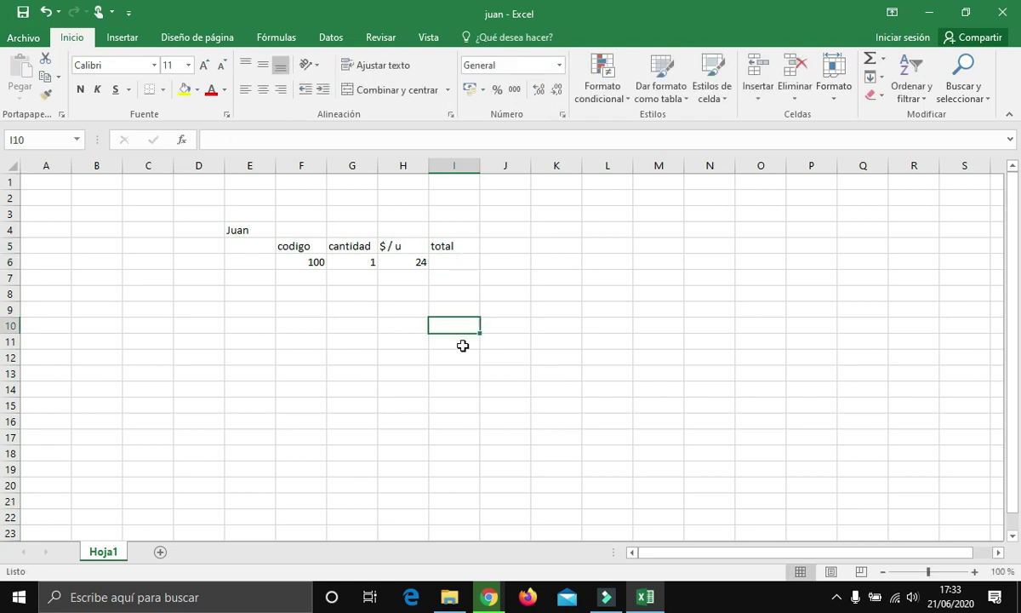
Give I6 the total formula =H6*G6 and change the quantity to 2, giving 48.
left_click(452, 263)
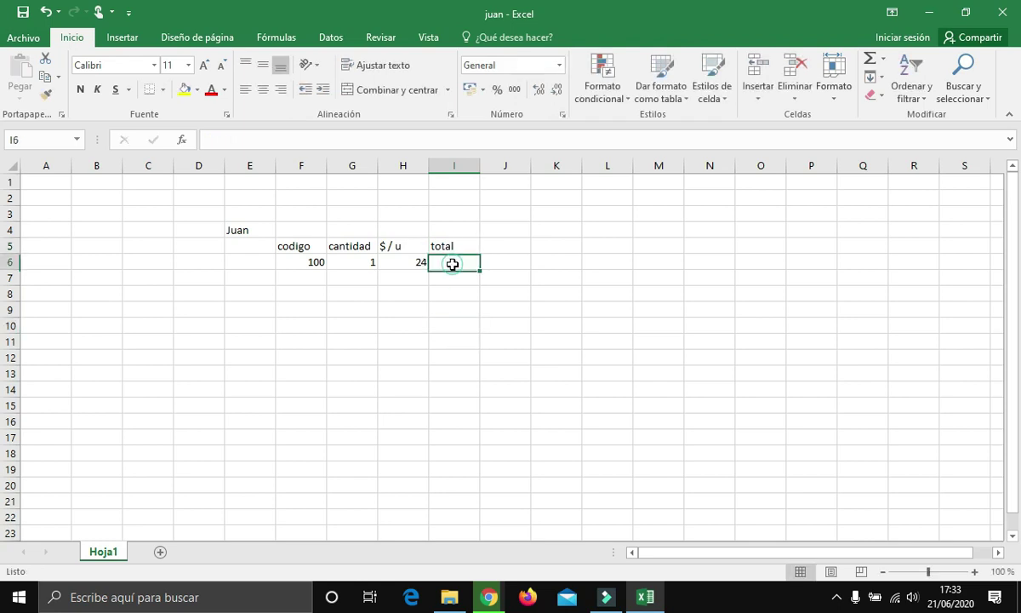
left_click(308, 141)
type("=")
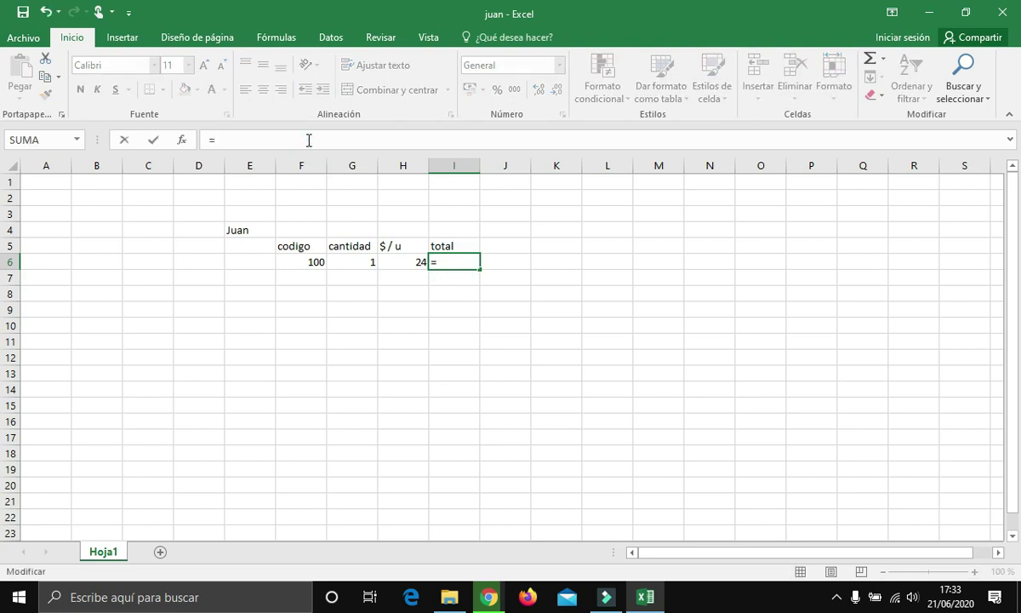
left_click(400, 262)
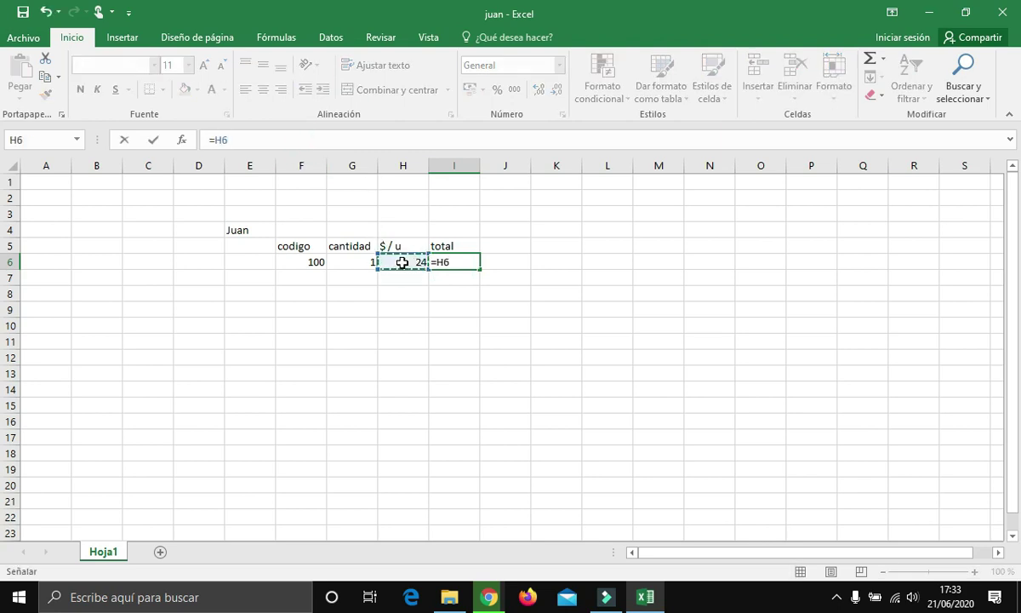
type("*")
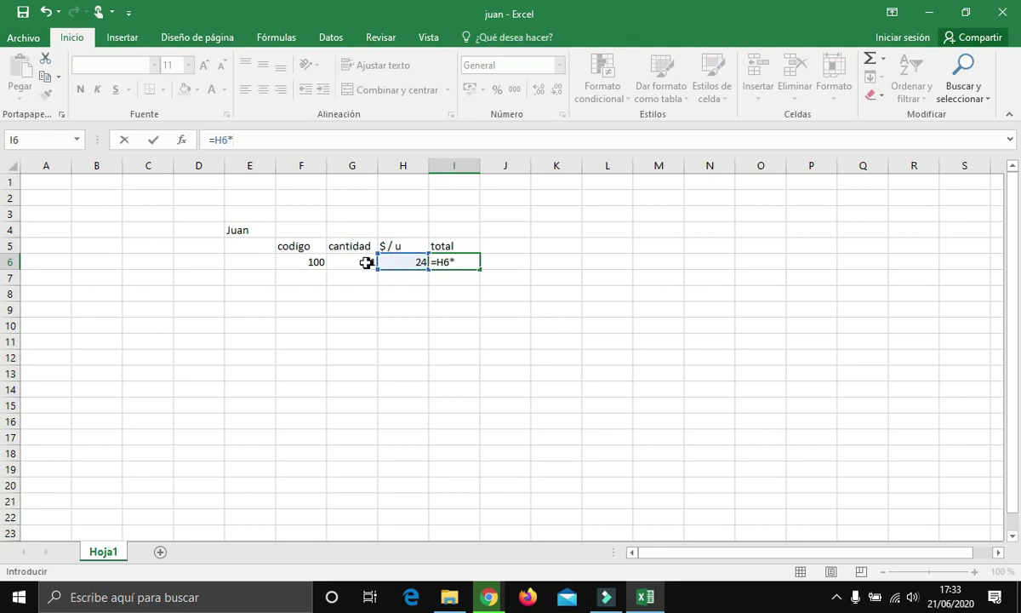
left_click(358, 262)
key("Return")
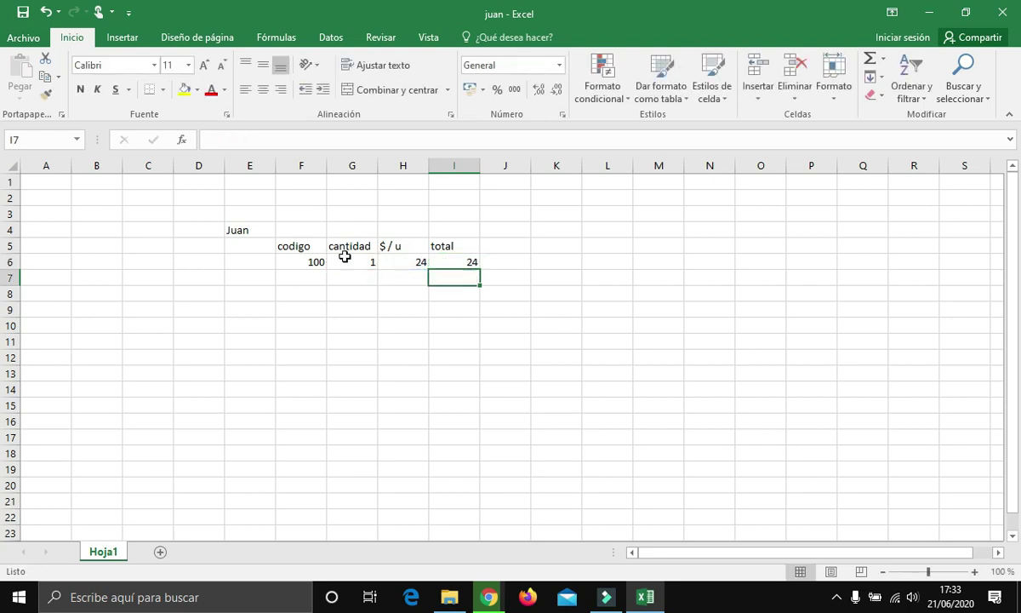
left_click(360, 261)
type("2")
key("Tab")
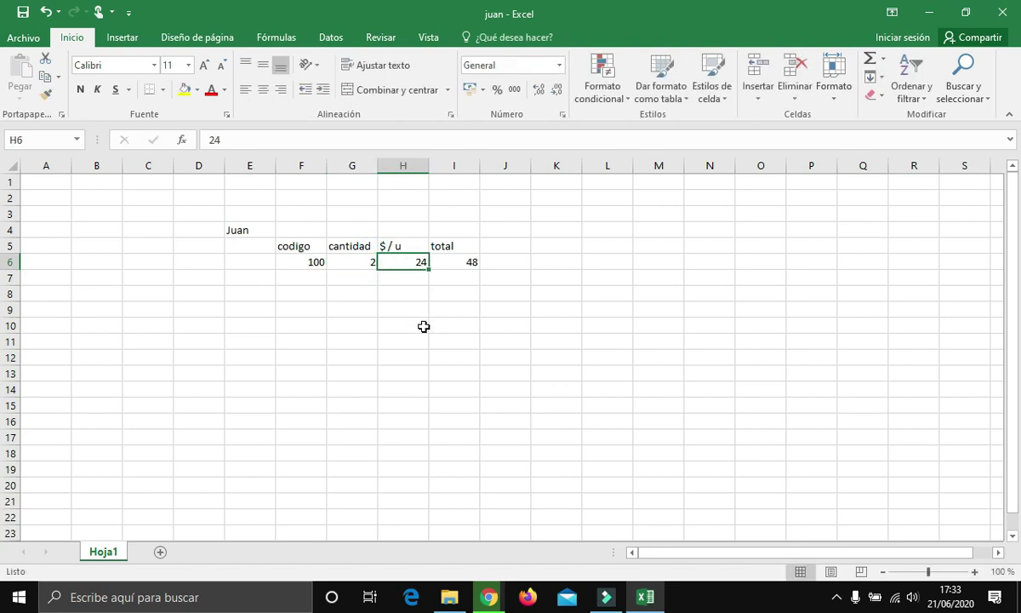
left_click(460, 262)
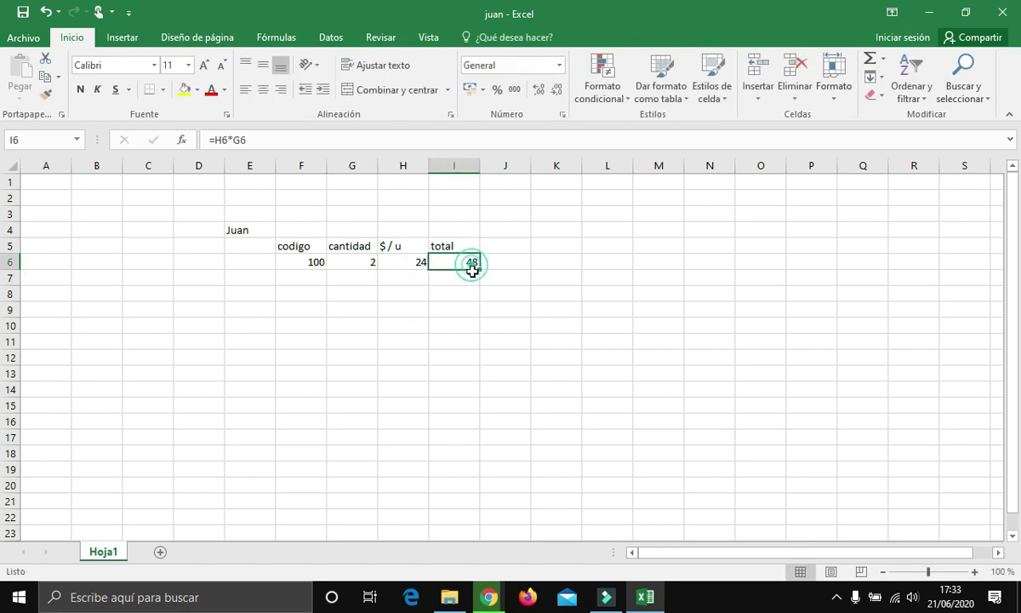
Add the second data row 200, 1, 50 in F7:H7.
left_click(317, 277)
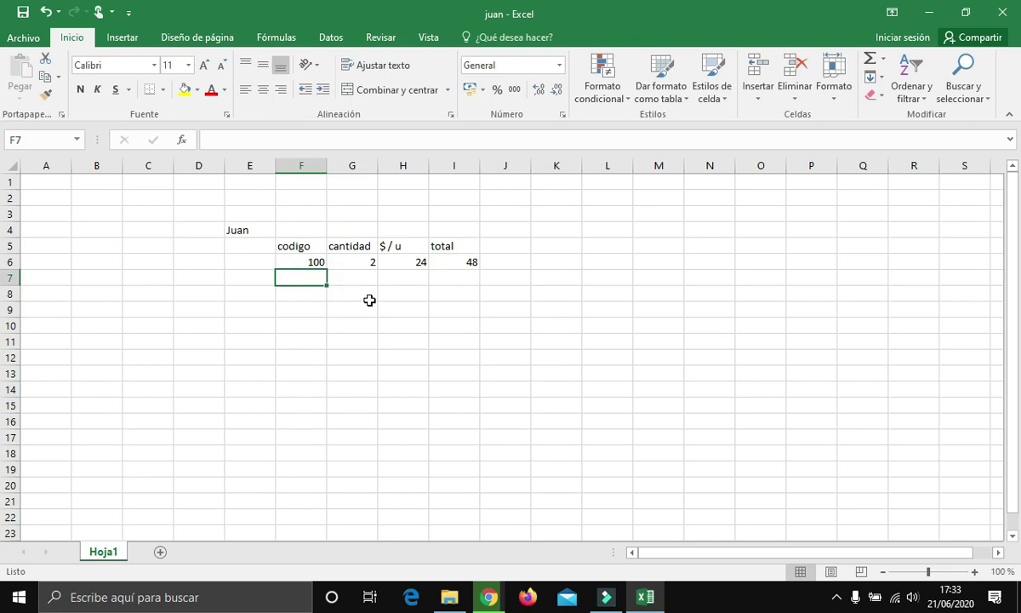
type("200")
key("Tab")
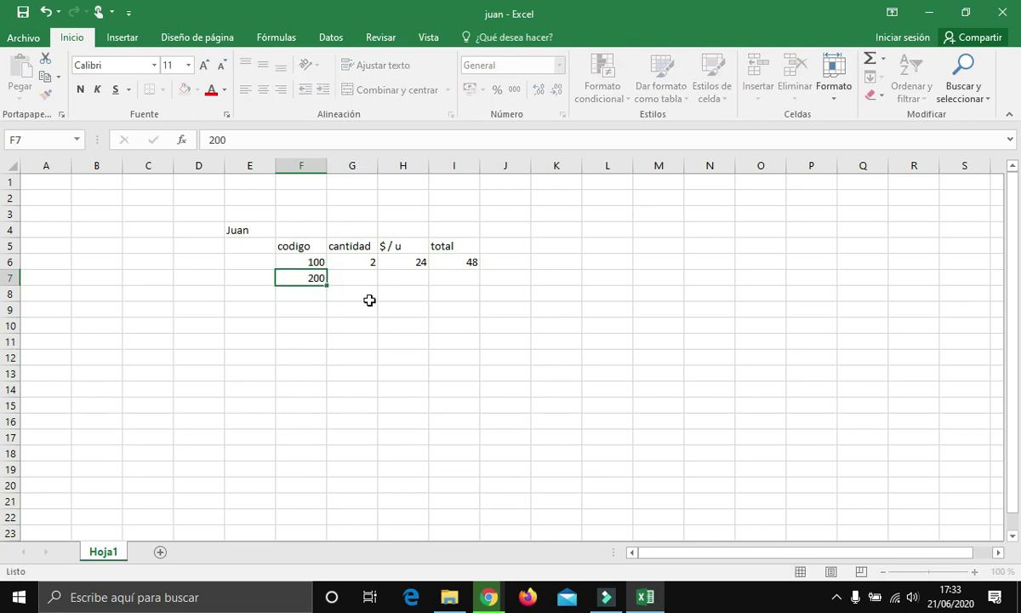
type("1")
key("Tab")
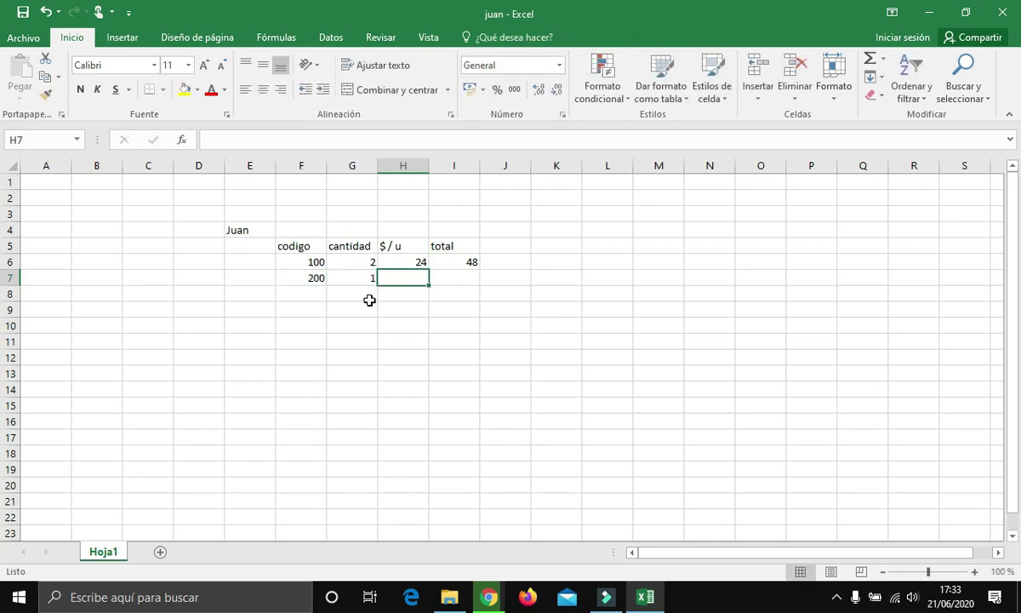
type("50")
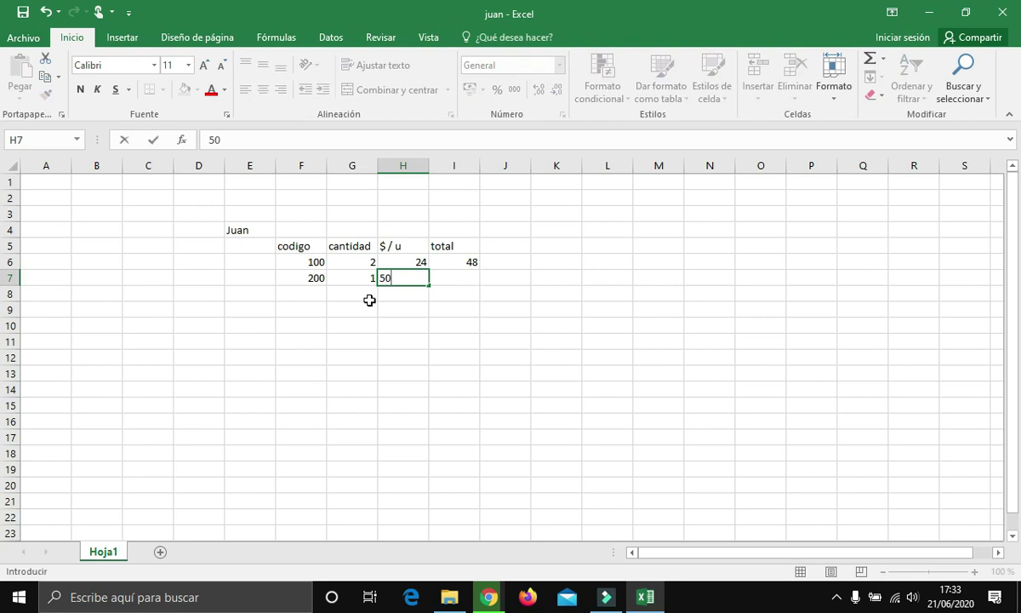
key("Tab")
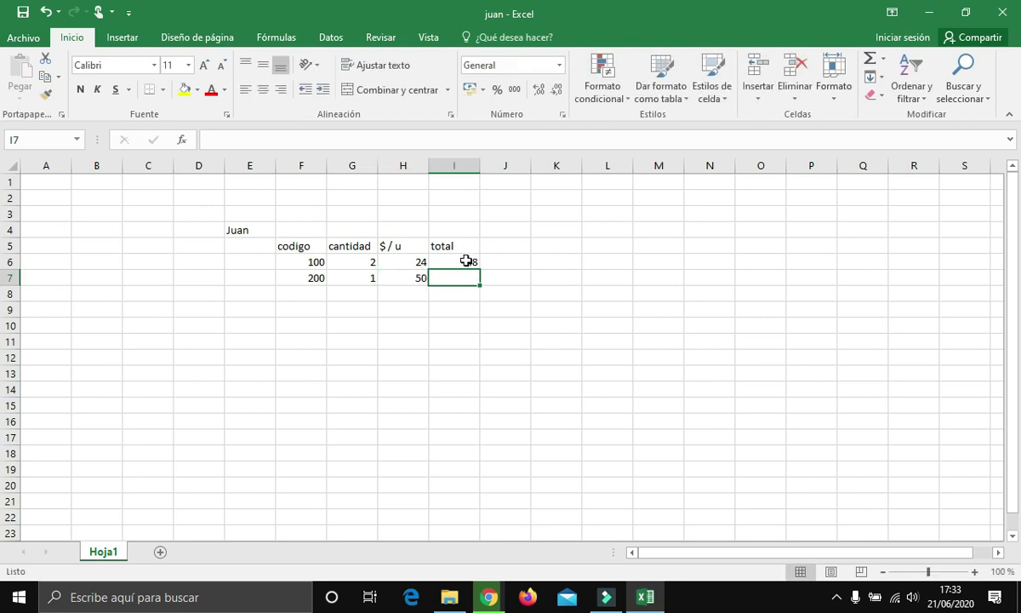
Copy the I6 total formula into I7, clear the copy marquee, and check both formulas.
left_click(466, 260)
right_click(465, 260)
left_click(474, 266)
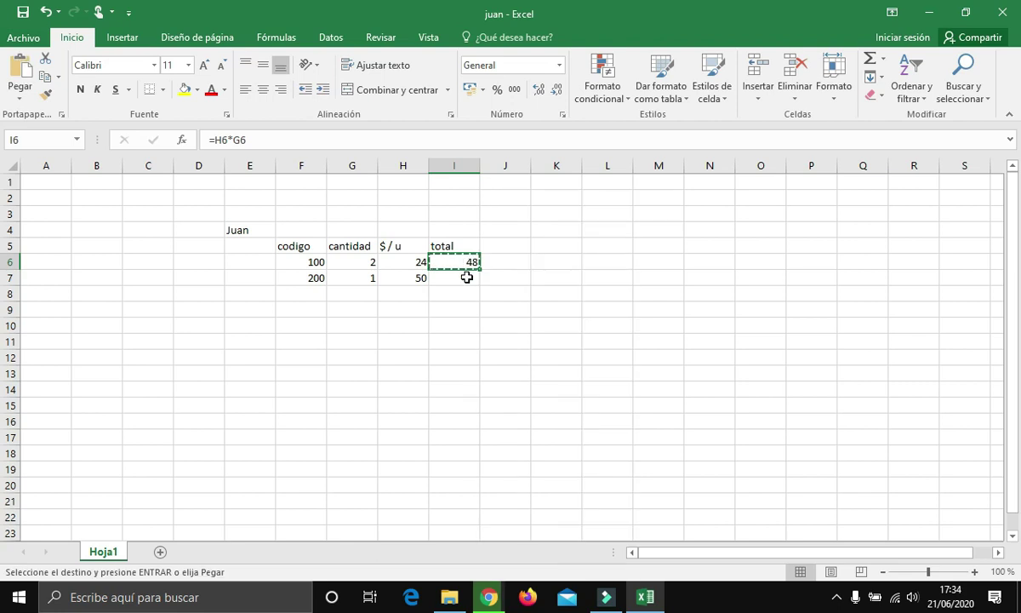
left_click(466, 278)
key("ctrl+v")
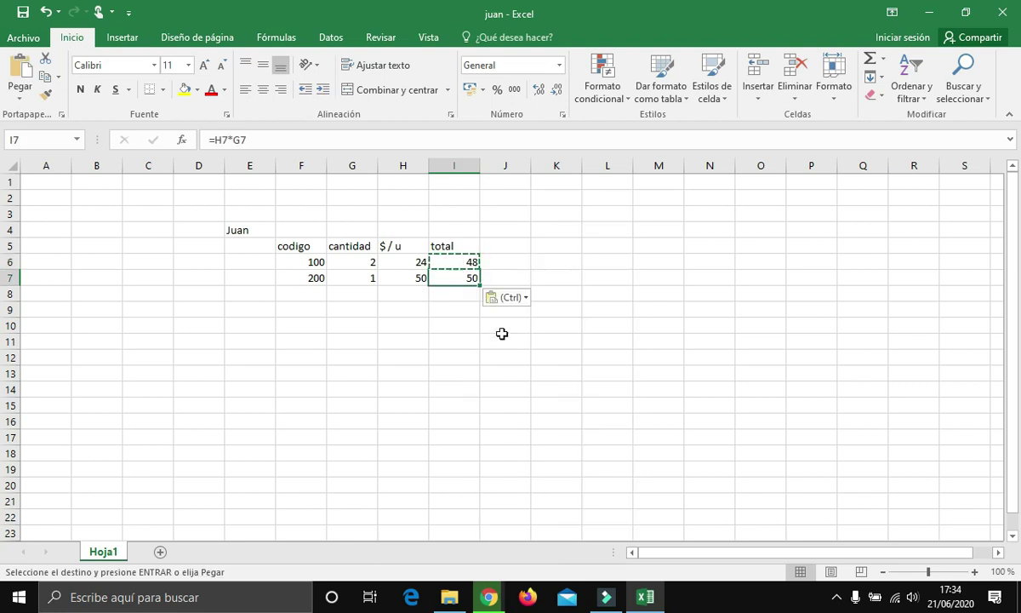
left_click(509, 344)
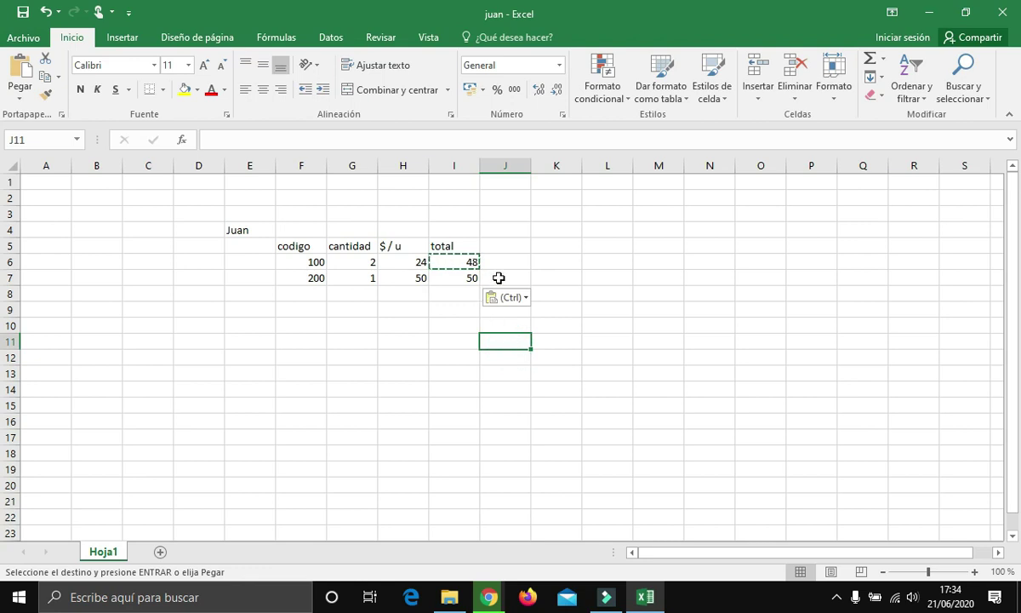
key("Escape")
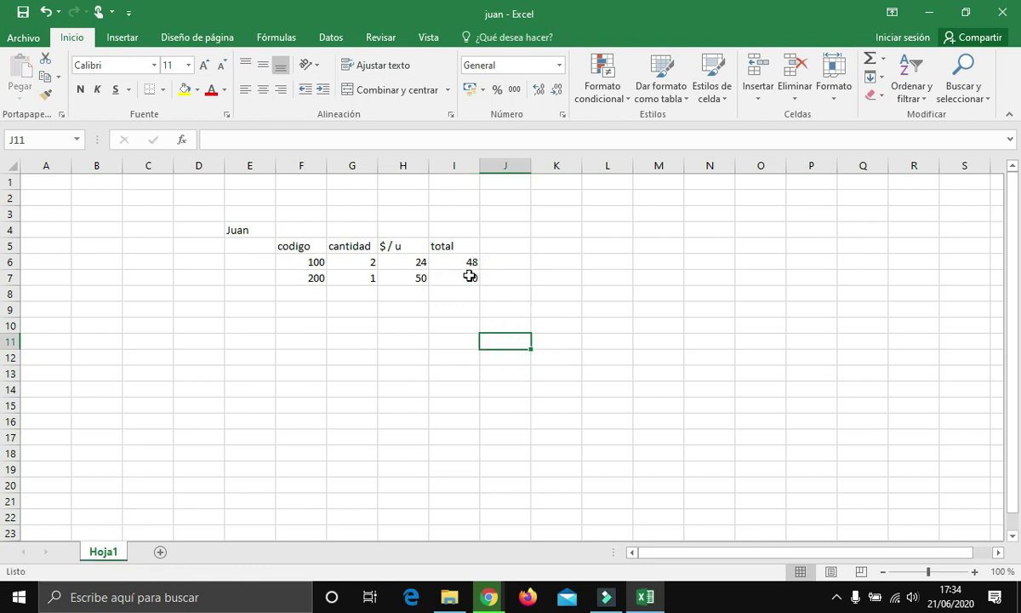
left_click(482, 313)
left_click(459, 263)
left_click(464, 279)
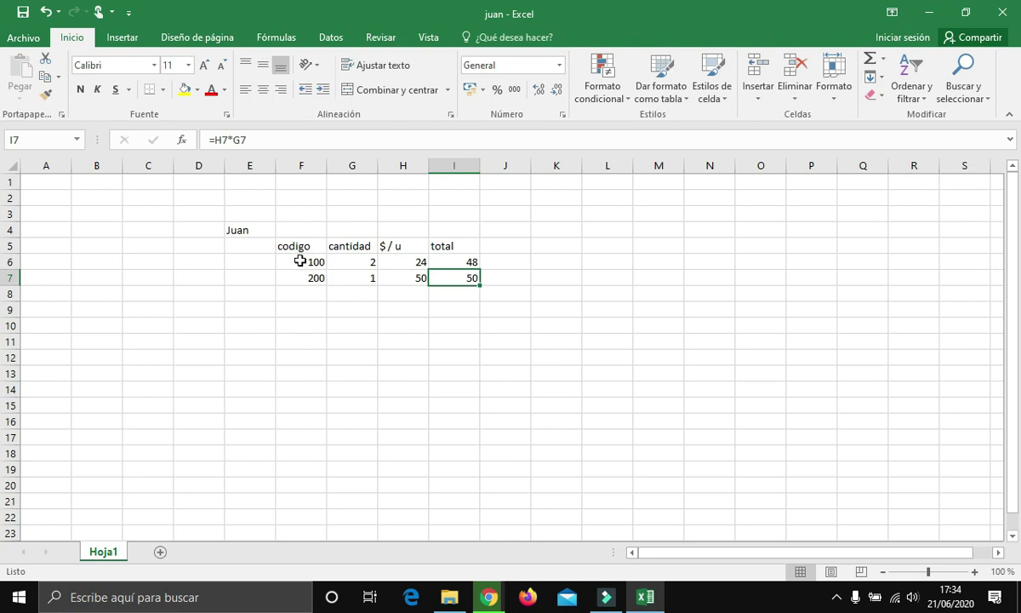
Insert a table from F5:I7 with 'La tabla tiene encabezados' kept, creating Tabla1.
left_click_drag(287, 244, 458, 282)
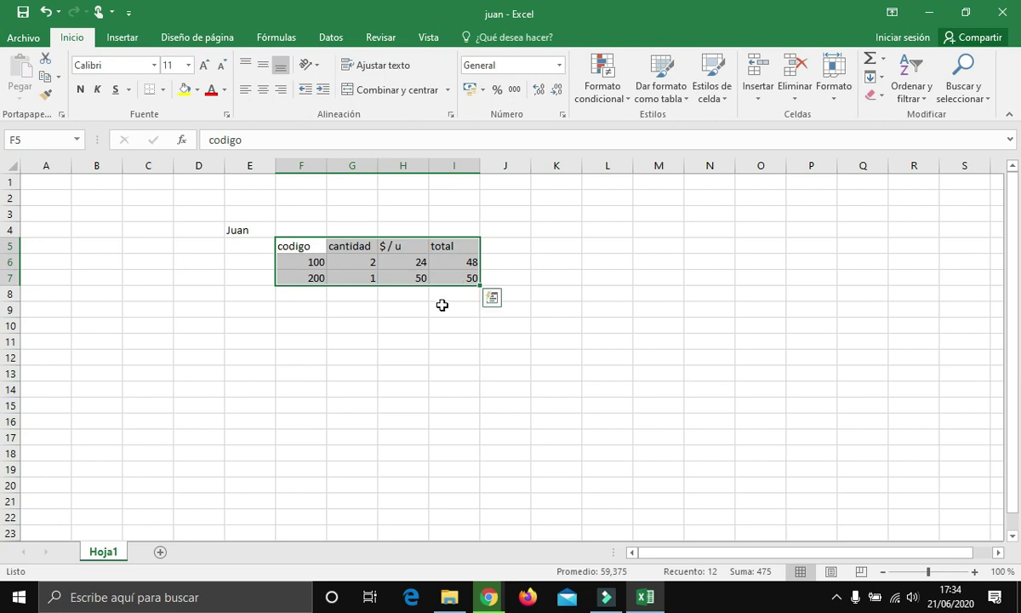
left_click(119, 38)
left_click(137, 90)
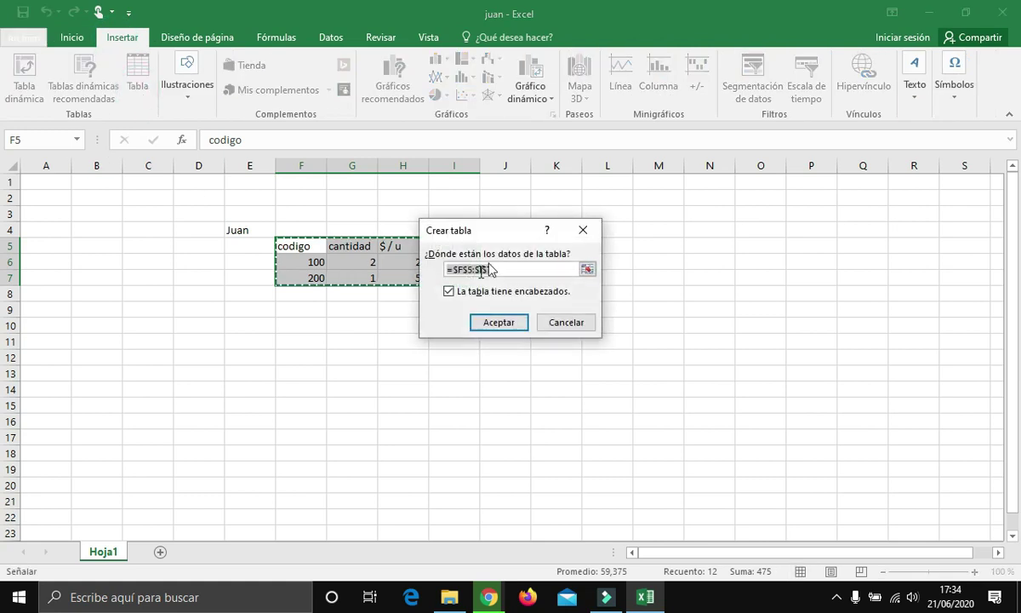
left_click(495, 323)
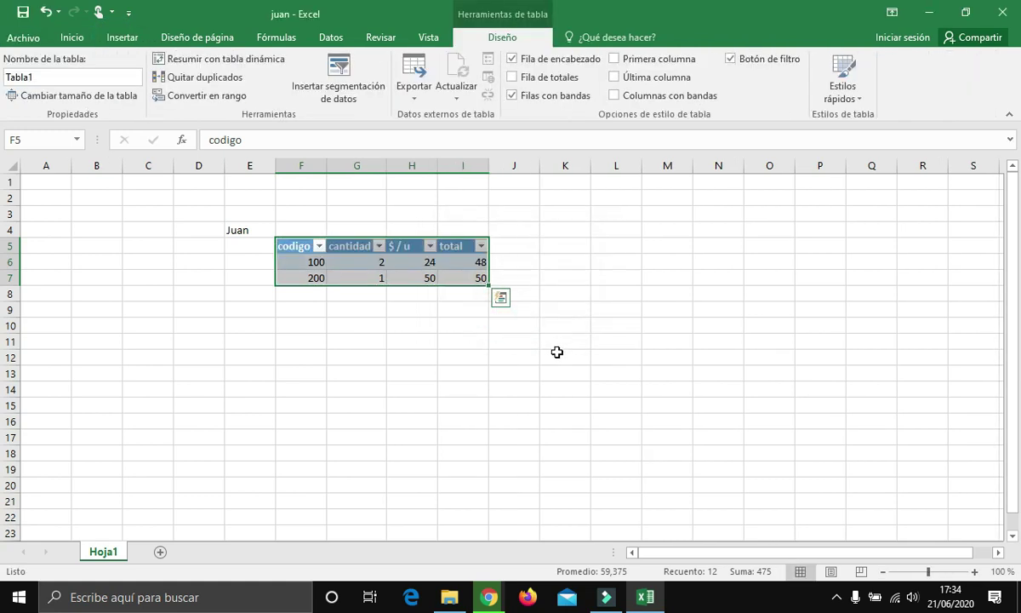
left_click(473, 388)
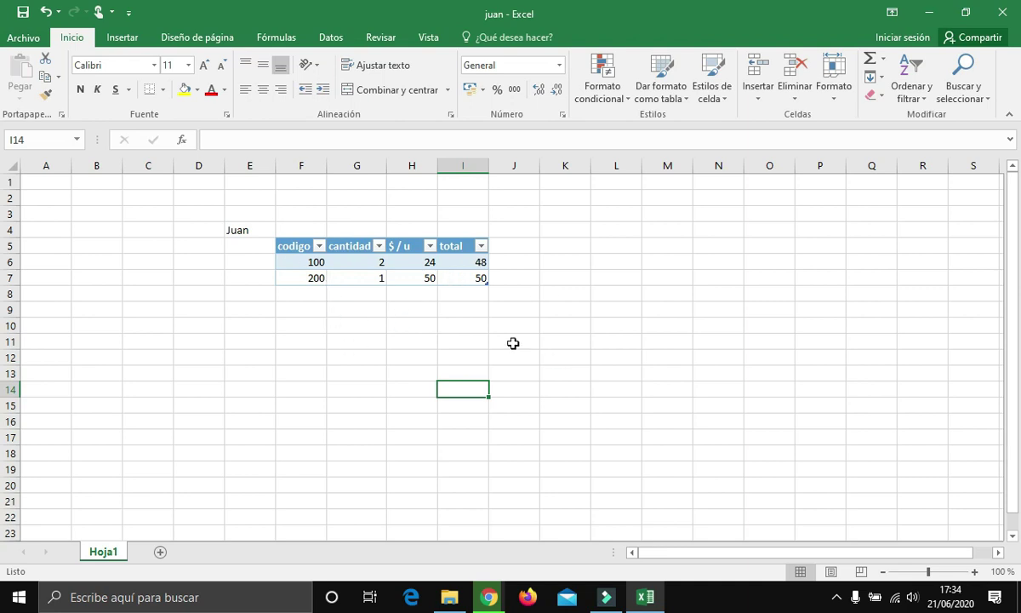
Add the row 300, 1, 100 below Juan's table, totalling 100.
left_click(314, 294)
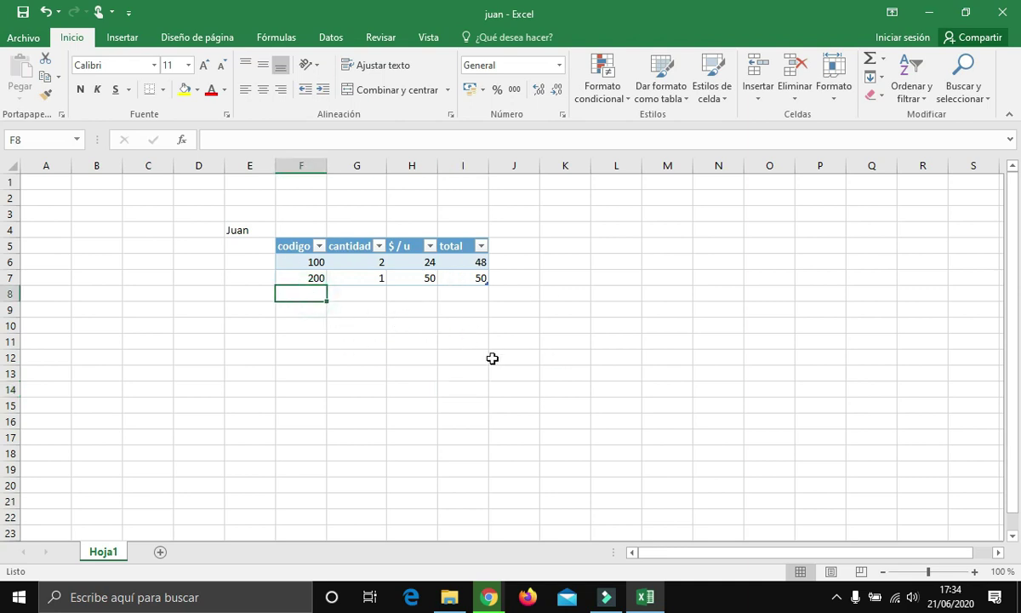
type("300")
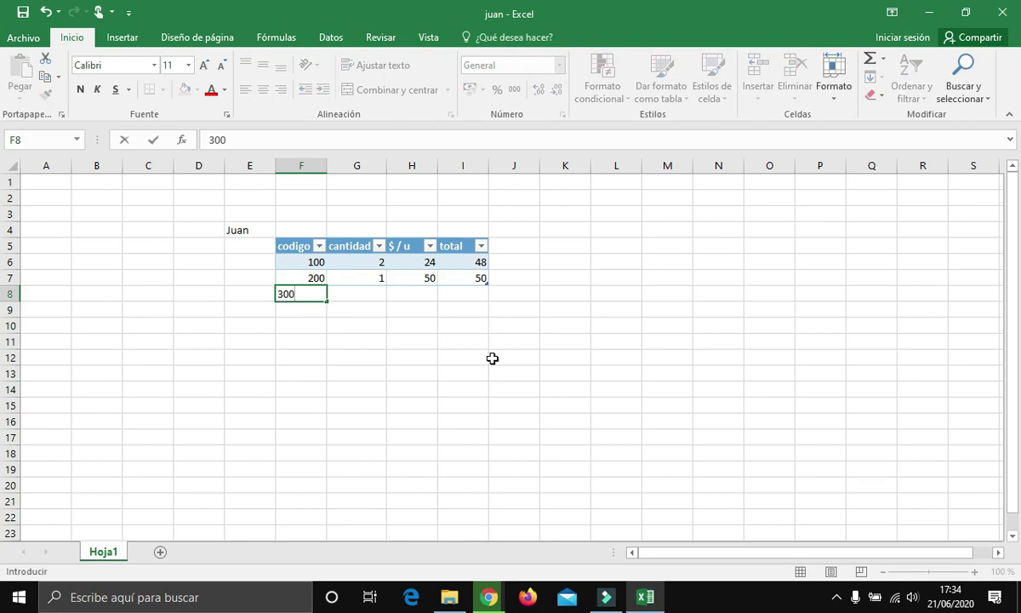
key("Tab")
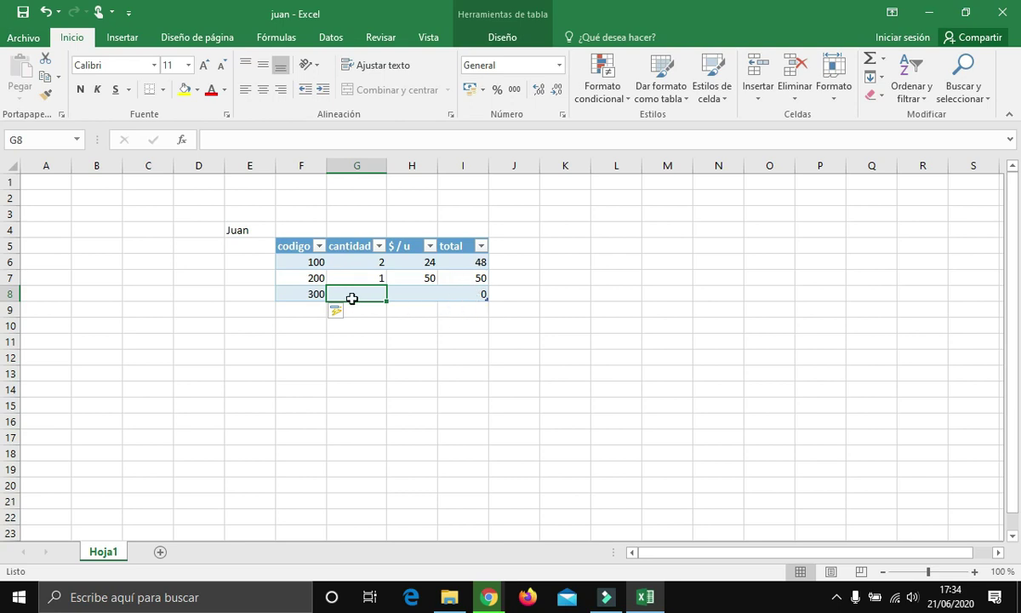
type("1")
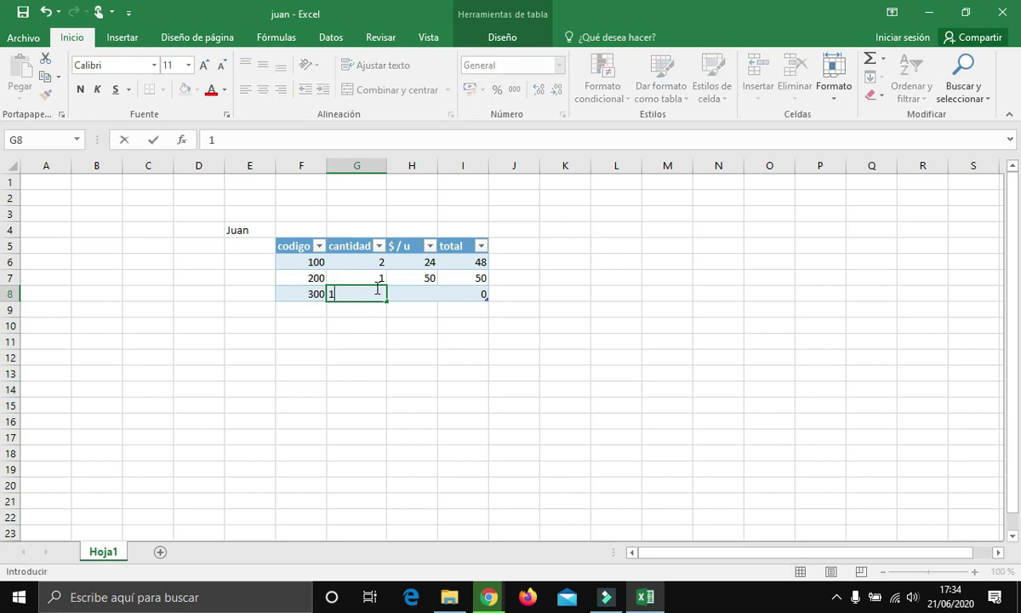
key("Tab")
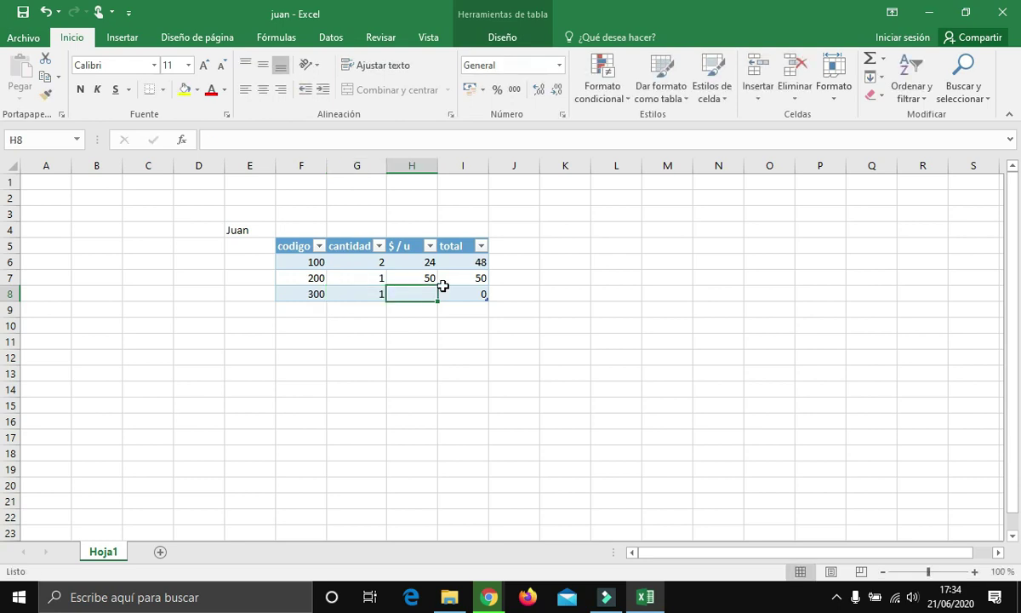
type("100")
left_click(447, 290)
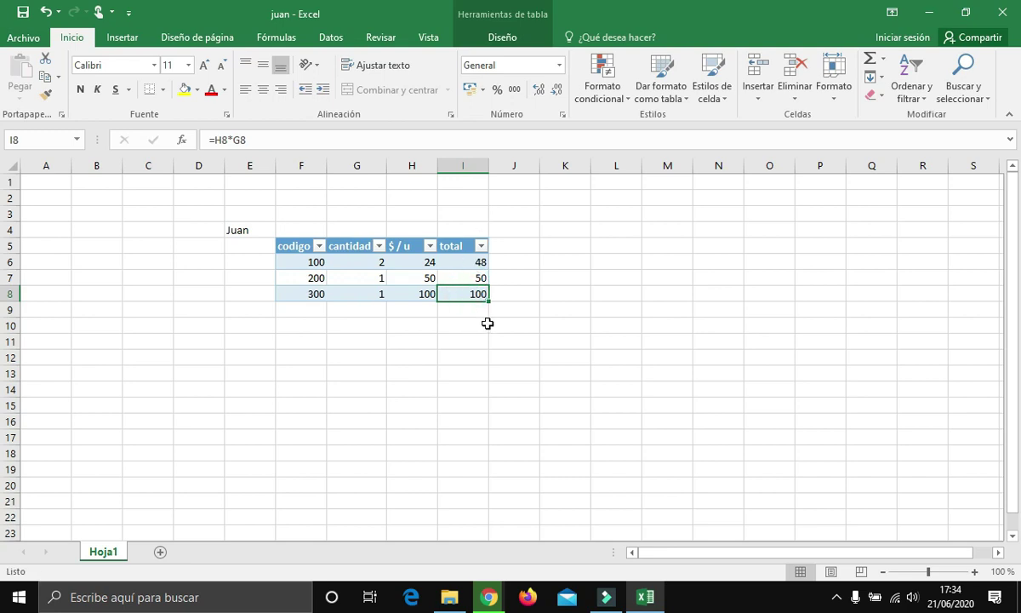
Compare the total formulas across rows and check the sum of the totals.
left_click(427, 342)
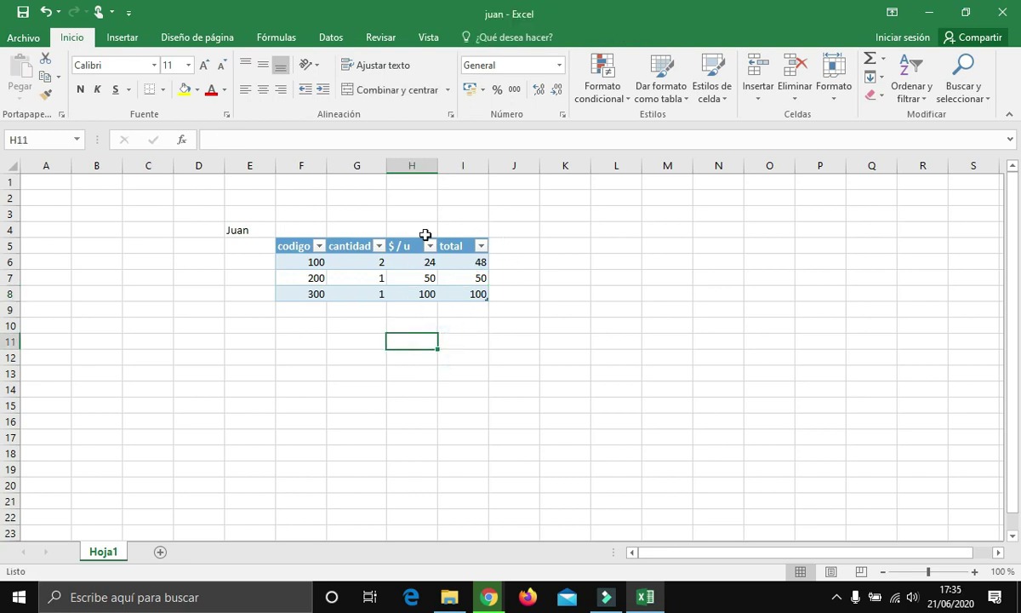
left_click(474, 294)
left_click(477, 277)
left_click(478, 263)
left_click(472, 278)
left_click(466, 297)
left_click(519, 344)
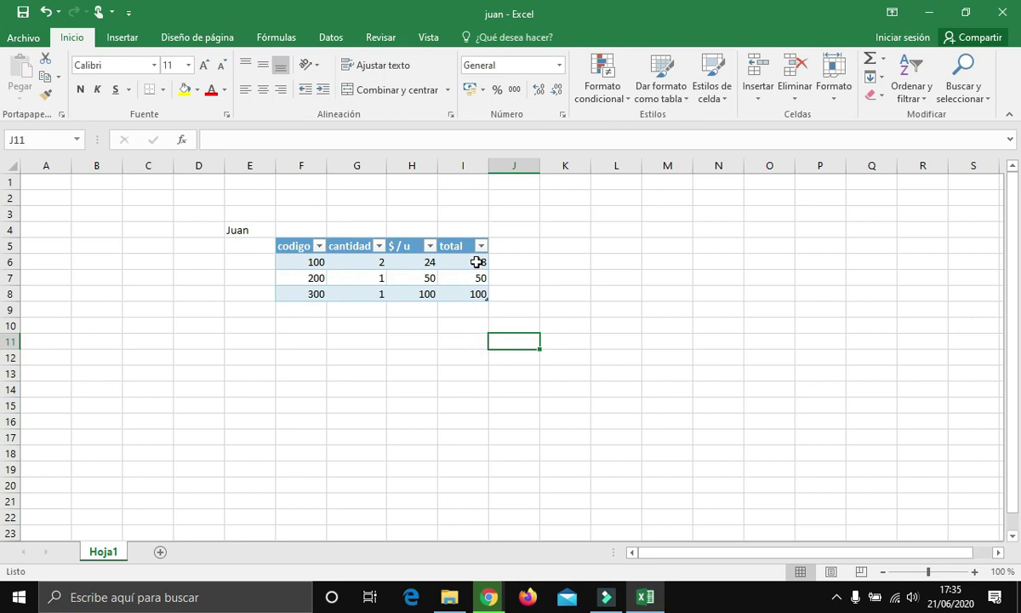
left_click_drag(477, 262, 475, 293)
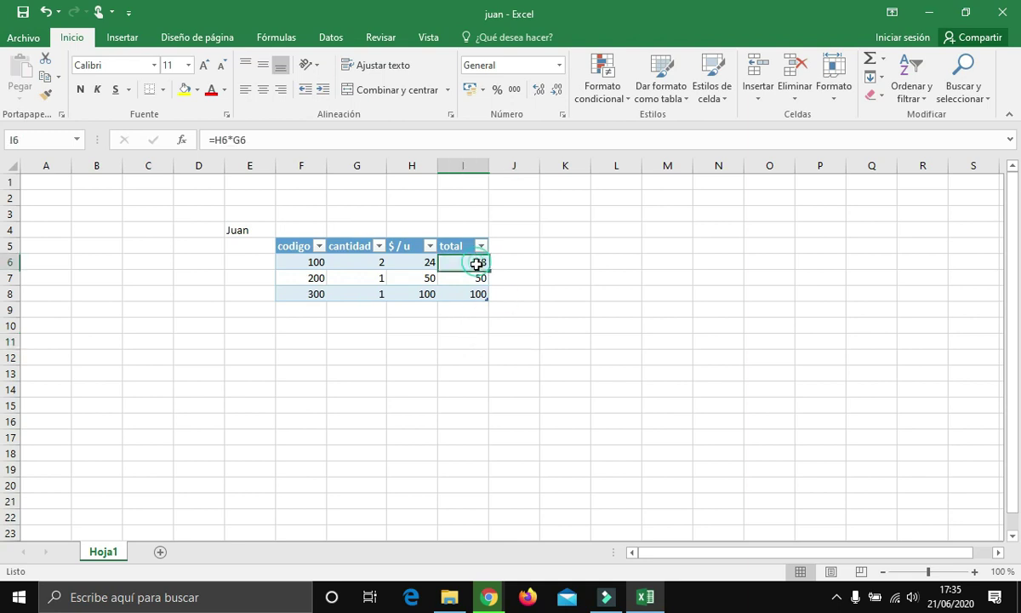
left_click(464, 310)
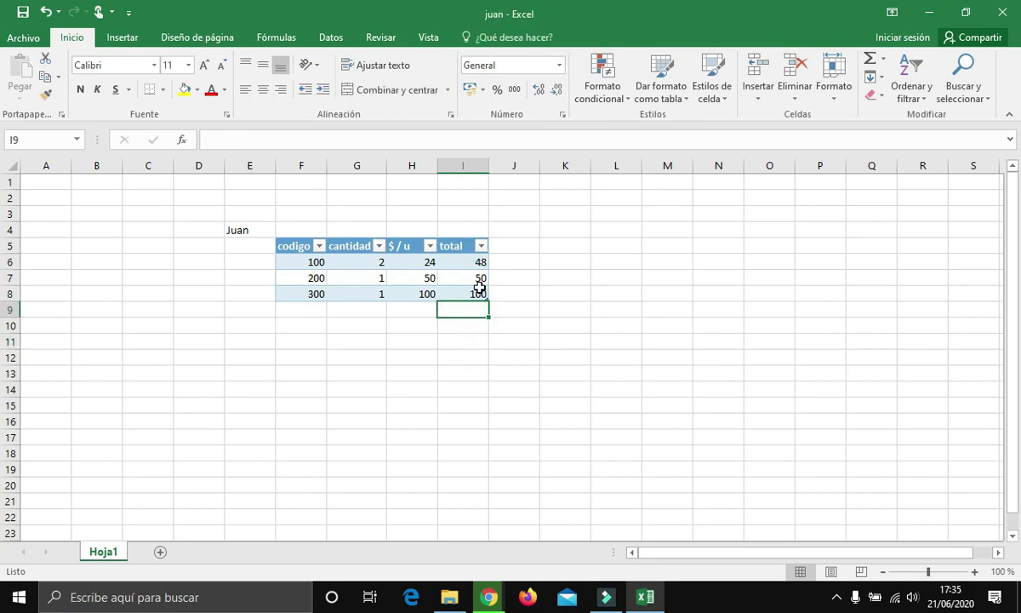
left_click_drag(474, 262, 449, 312)
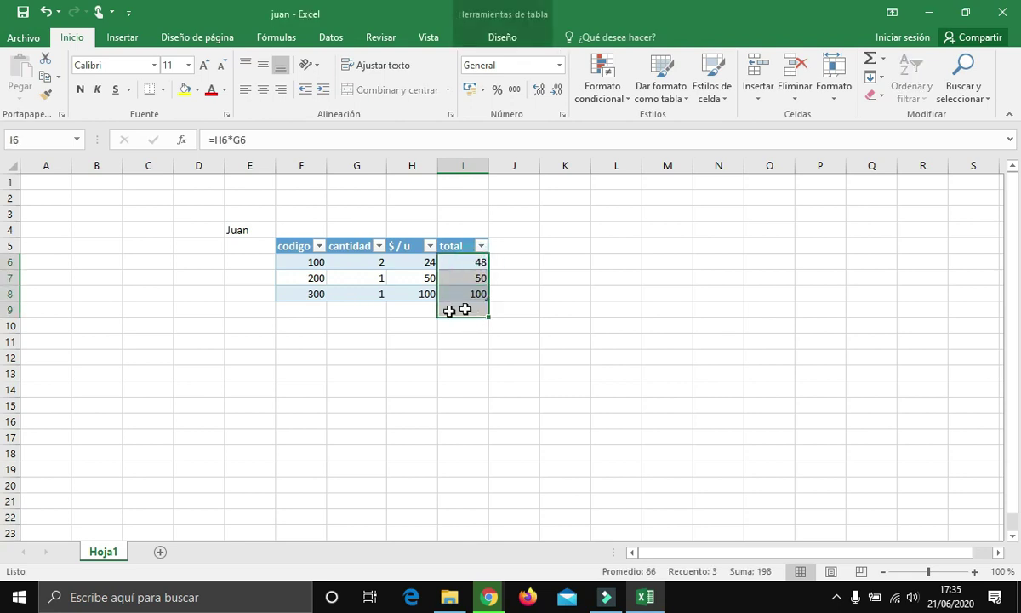
left_click(455, 370)
Add the row 100, 1, 34 so its total of 34 is calculated automatically.
left_click(308, 315)
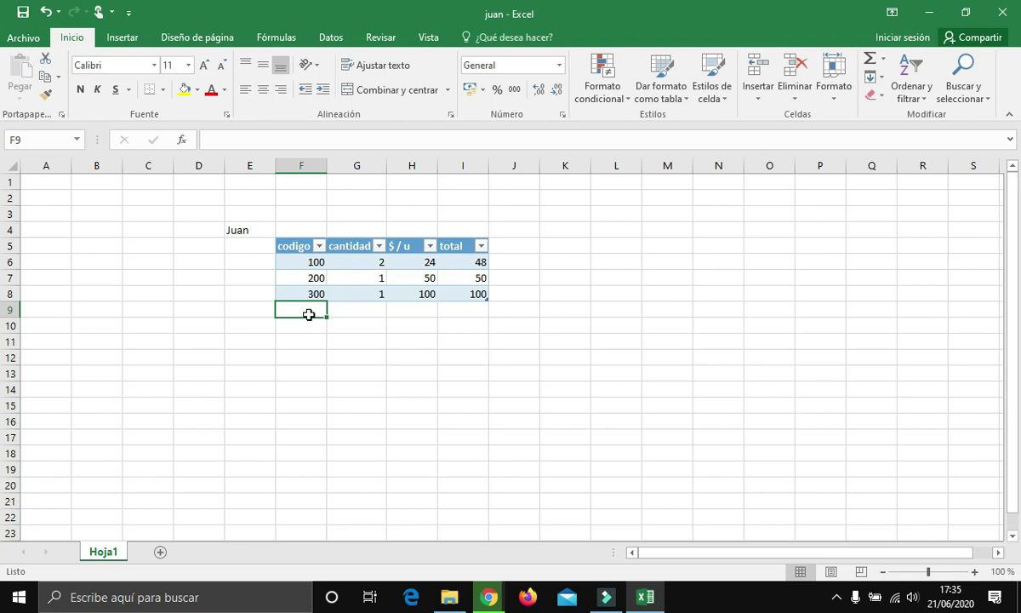
type("100")
key("Tab")
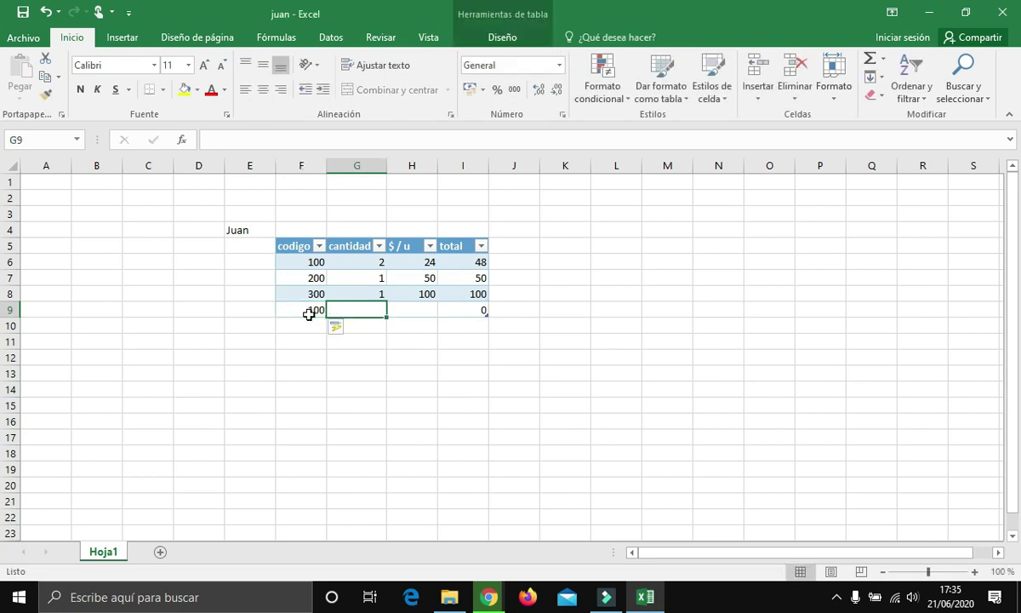
type("1")
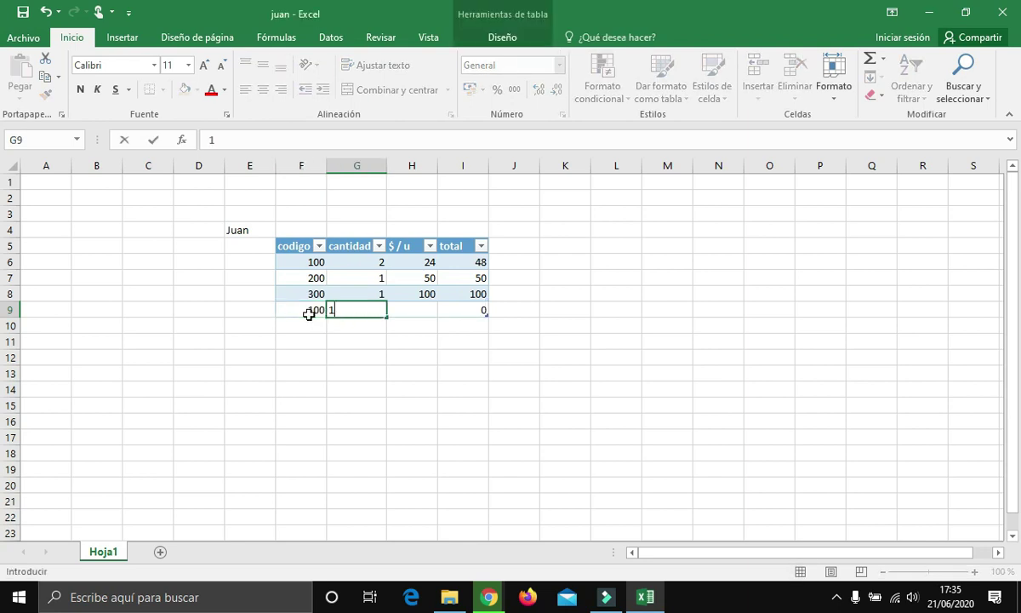
key("Tab")
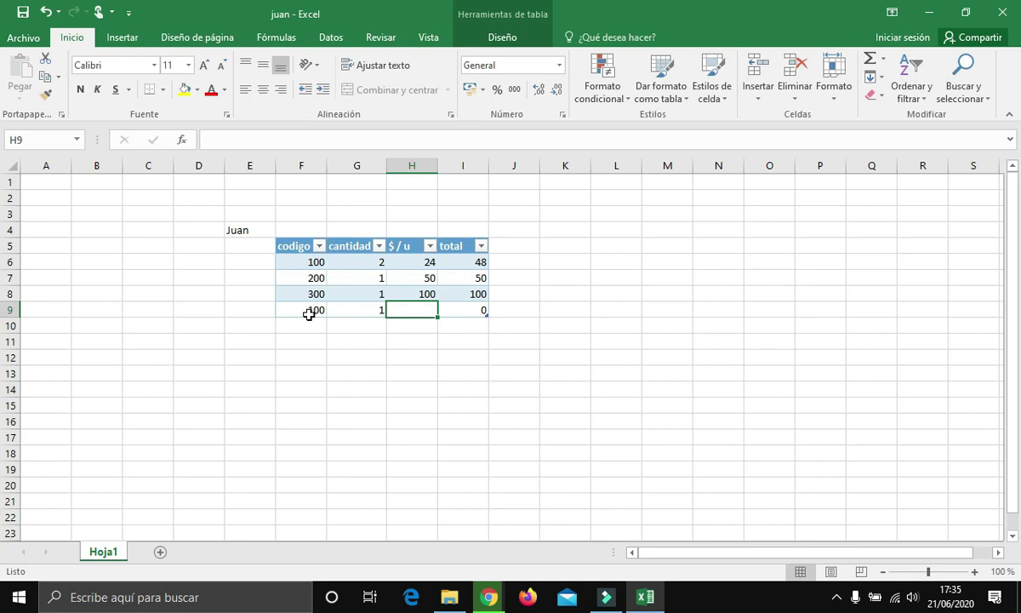
type("34")
key("Tab")
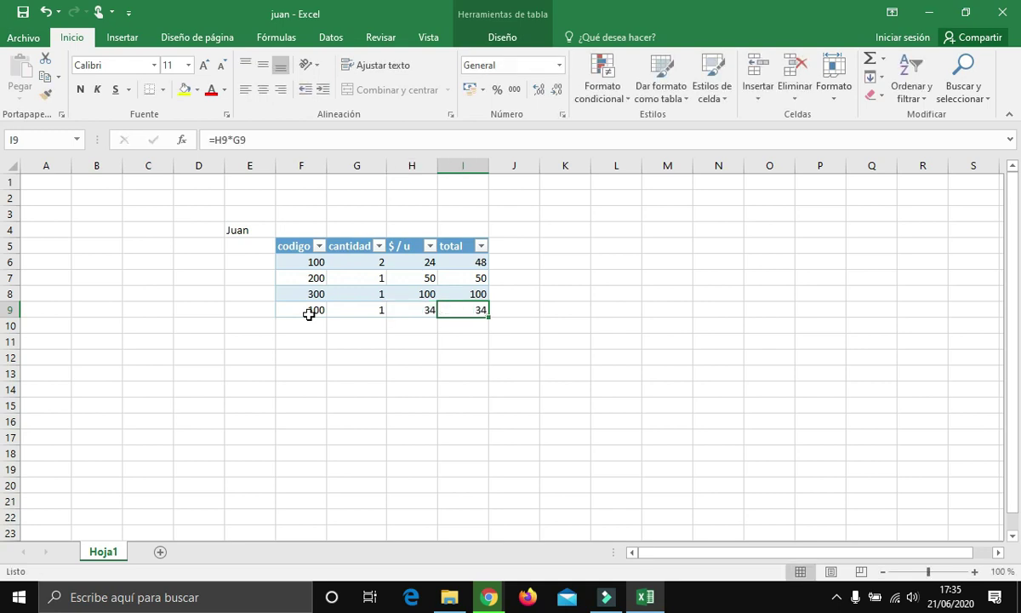
left_click(576, 311)
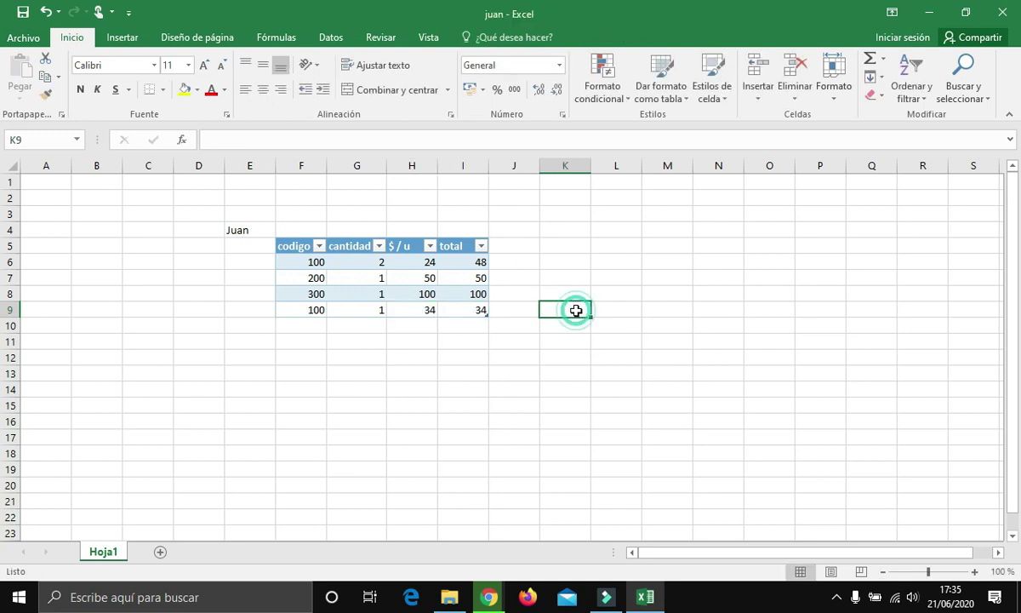
Label K9 'Total' and enter a sum over column I (I:I) in L9.
type("Total")
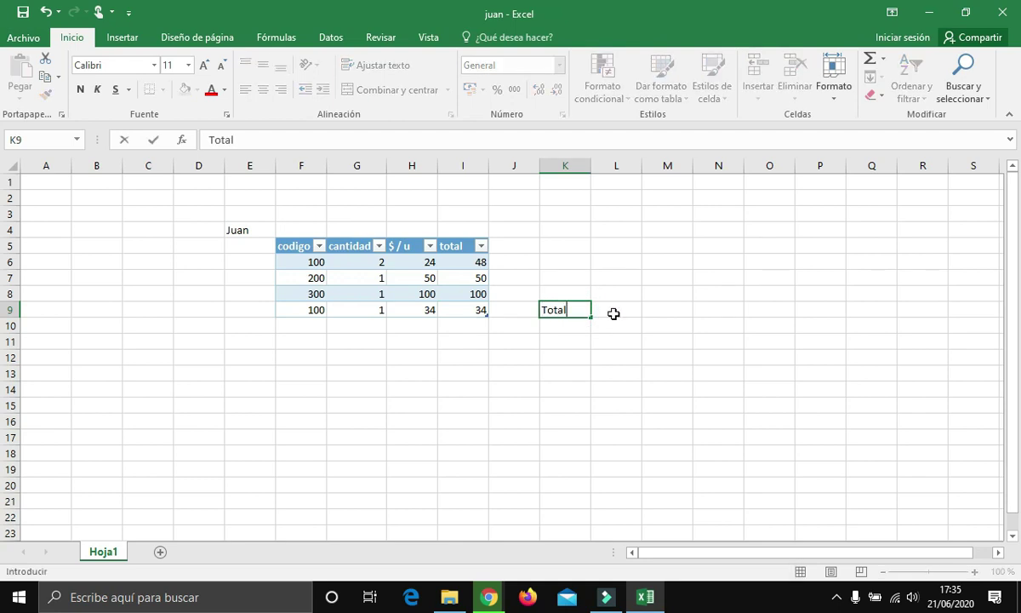
left_click(613, 313)
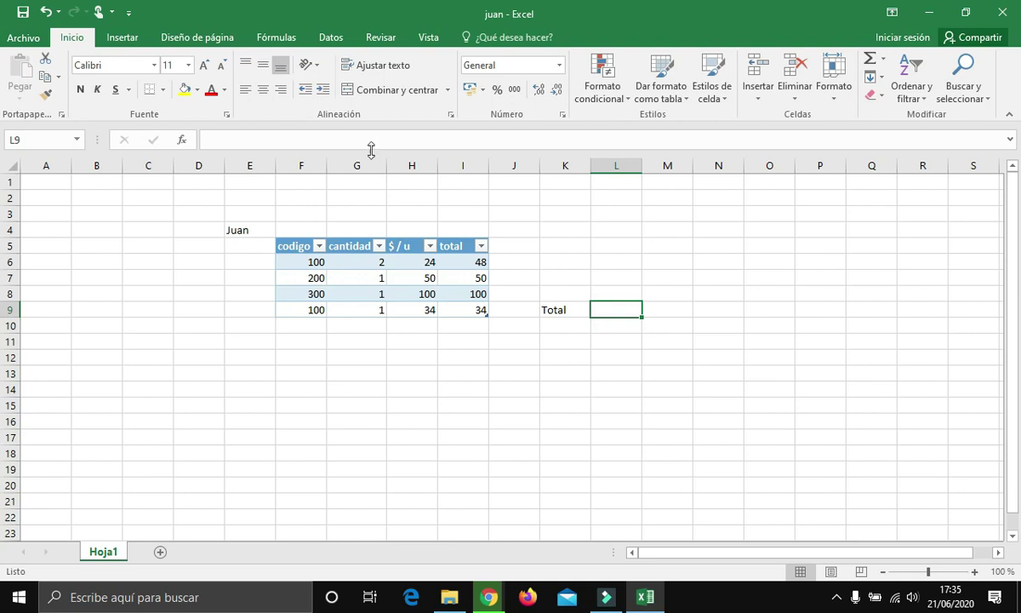
double_click(612, 309)
type("=")
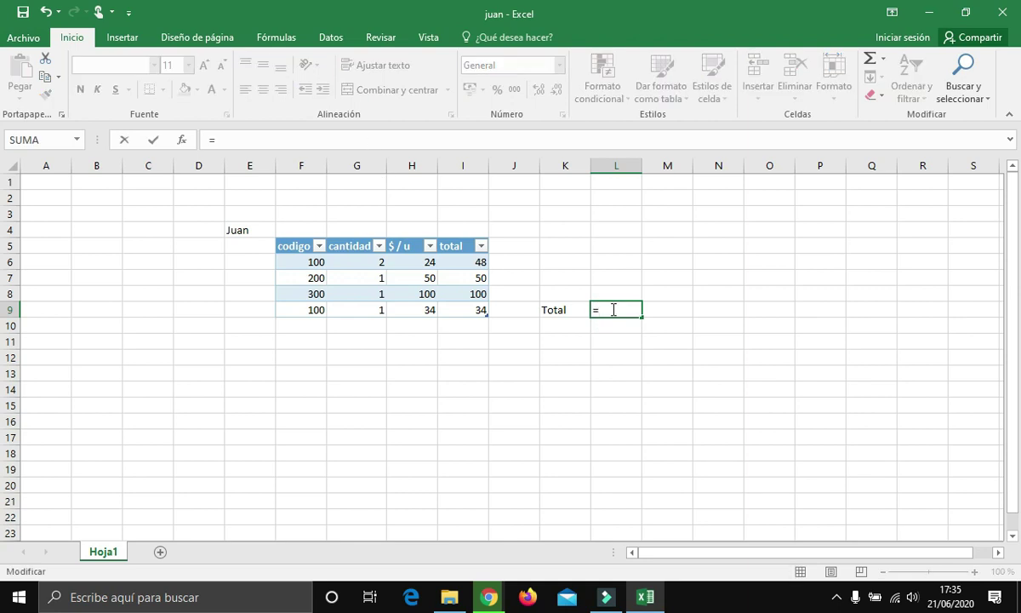
type("suma")
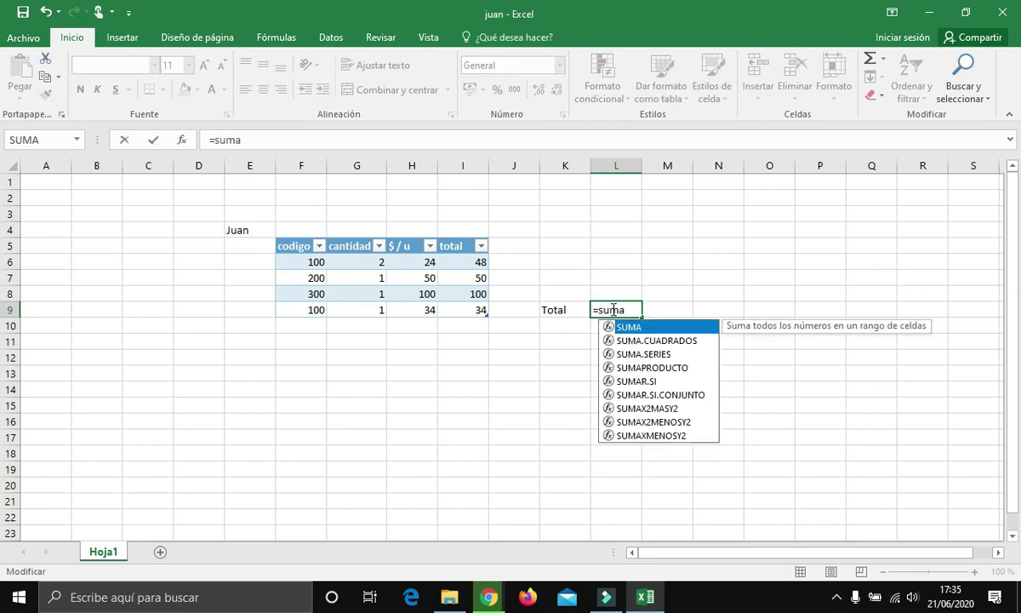
type("()")
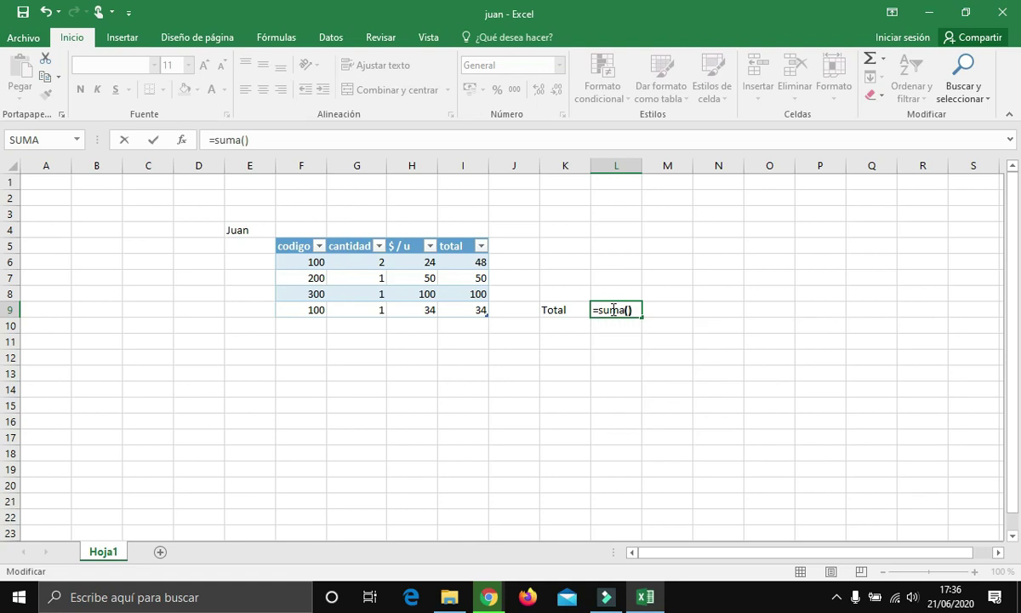
type("i:")
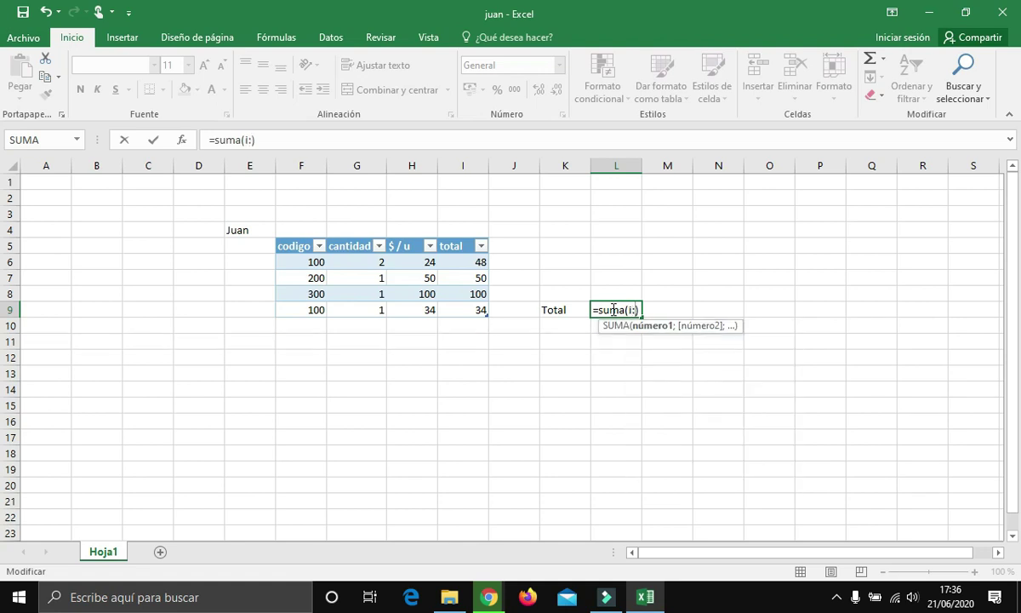
type("I")
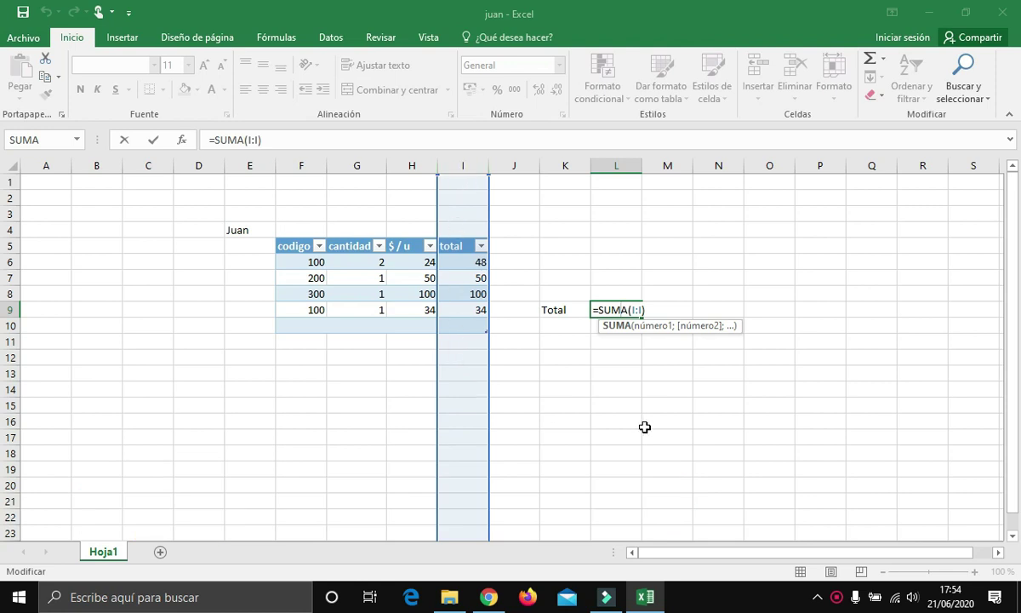
Confirm the Total formula and add the row 300, 2, 70 to Juan's table.
left_click(741, 380)
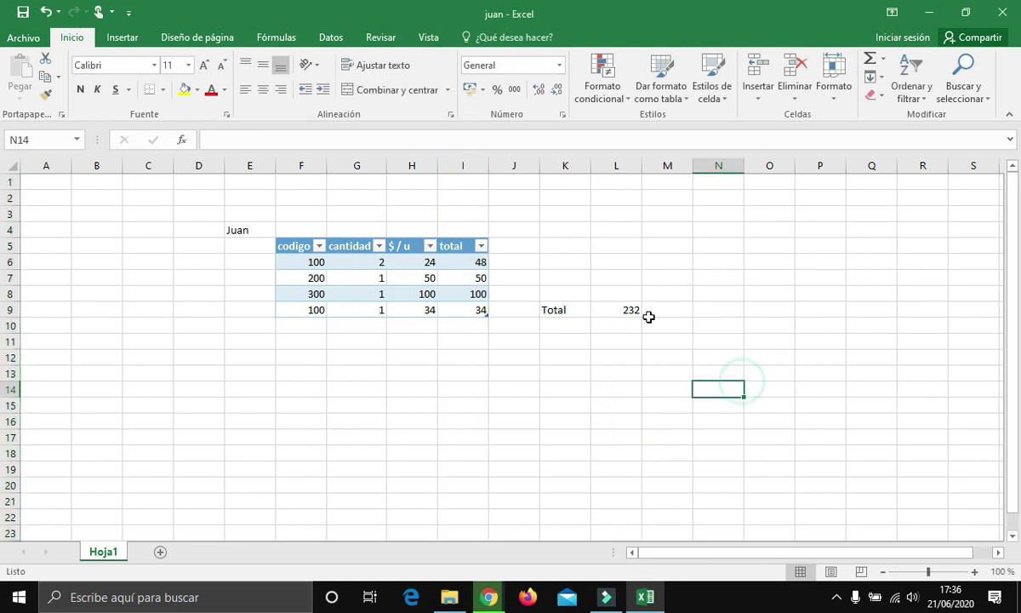
left_click(319, 328)
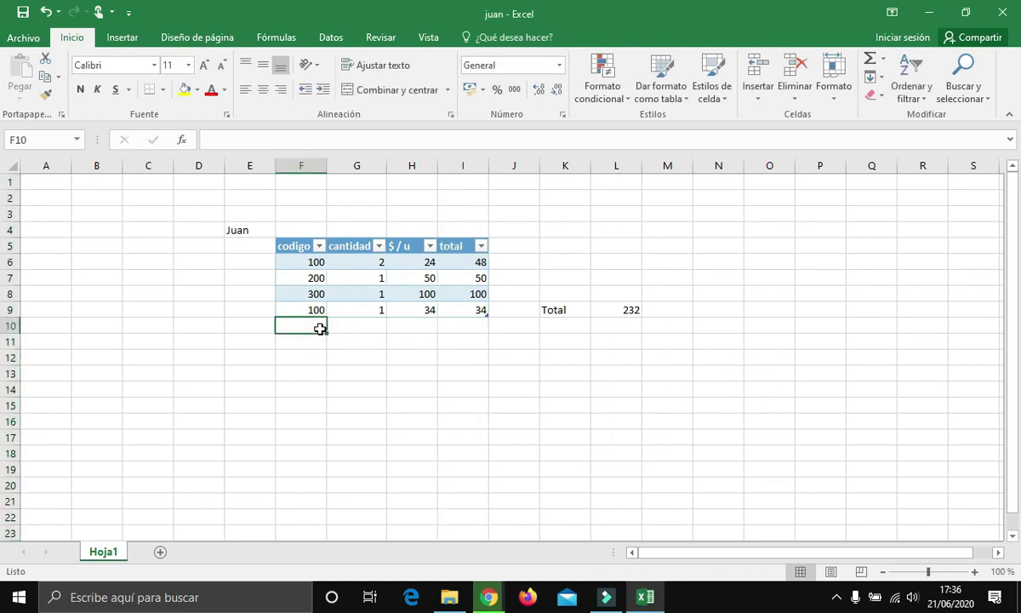
type("300")
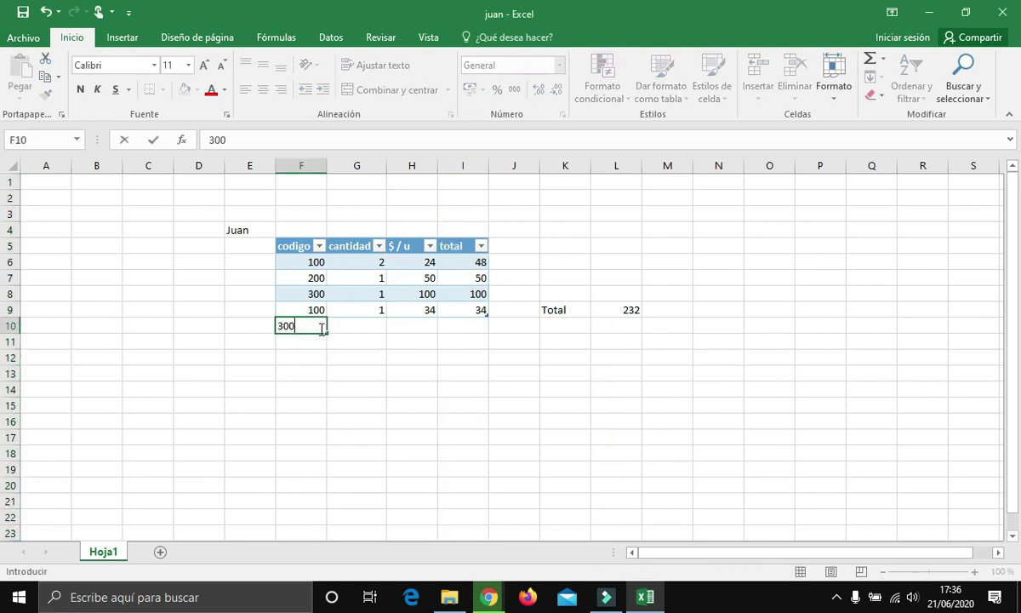
key("Tab")
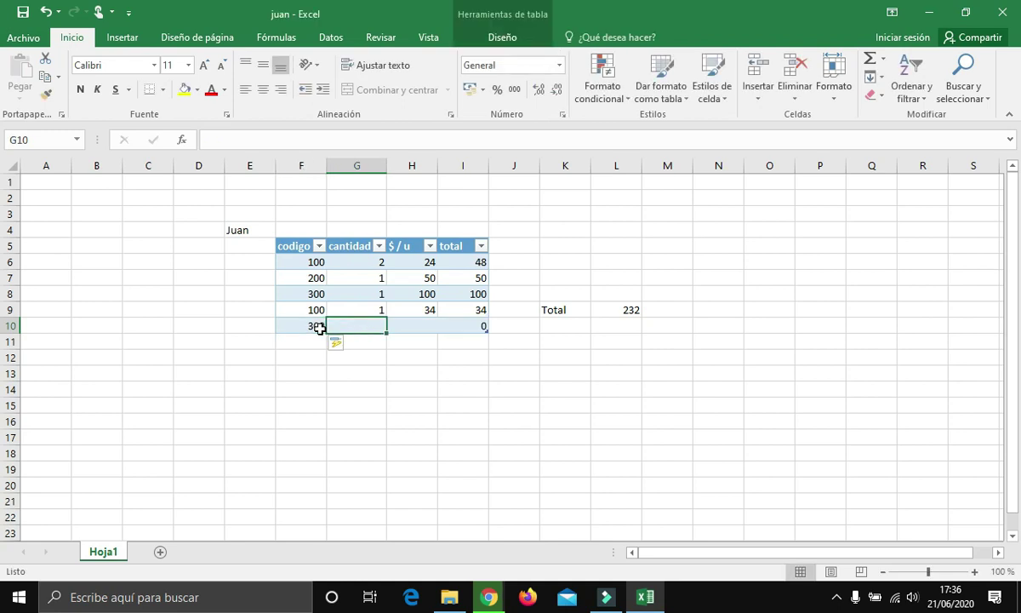
type("2")
key("Tab")
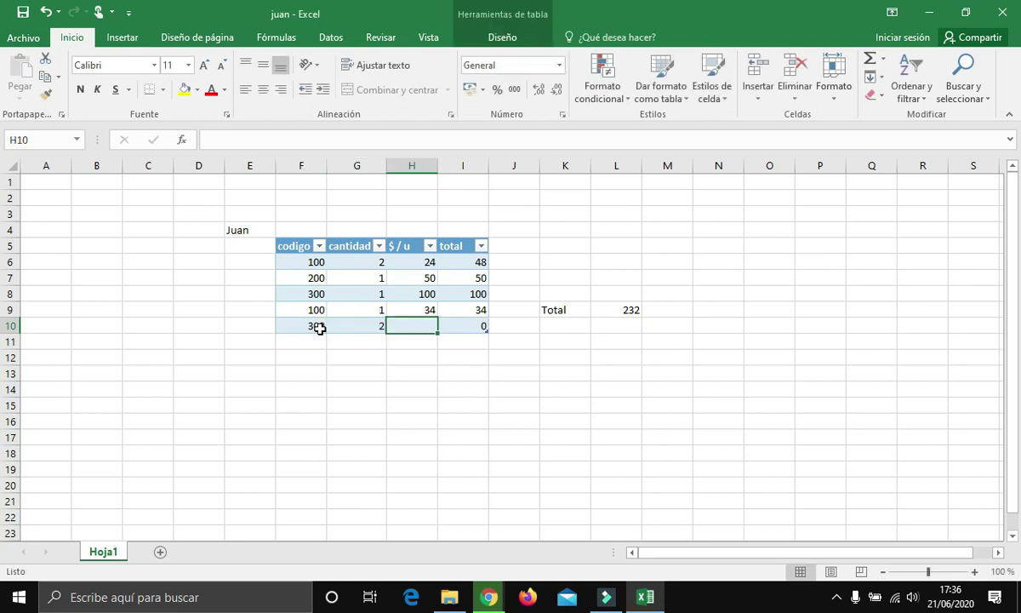
type("70")
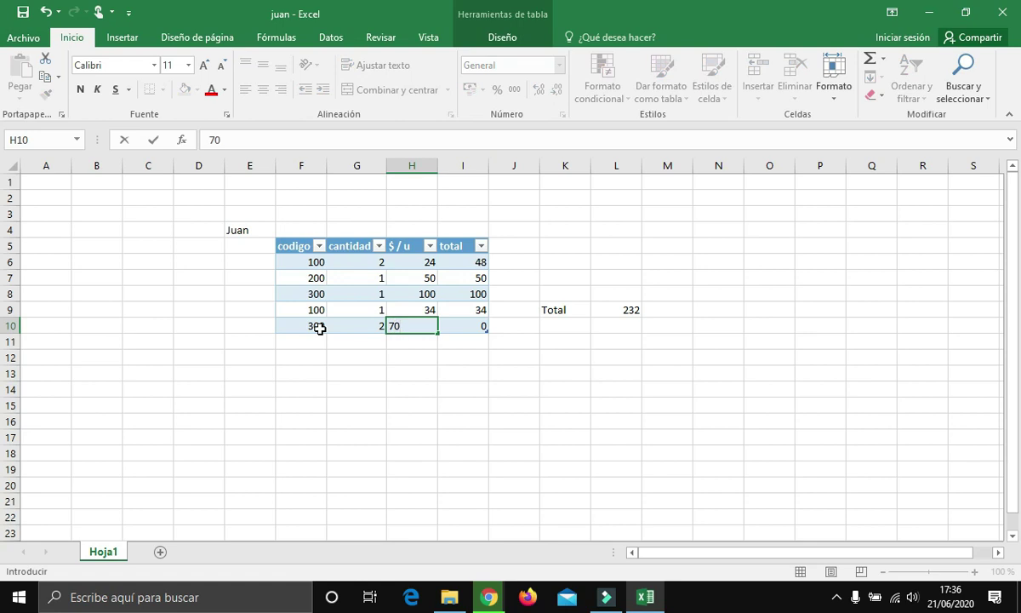
key("Tab")
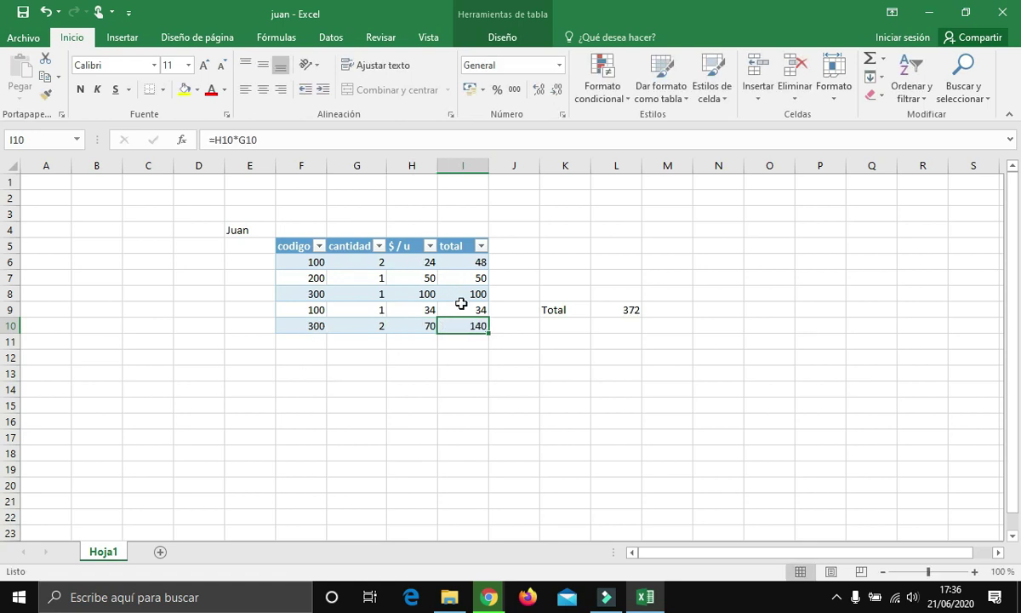
Check that L9's Total now reads 372 and close the juan workbook.
left_click(596, 375)
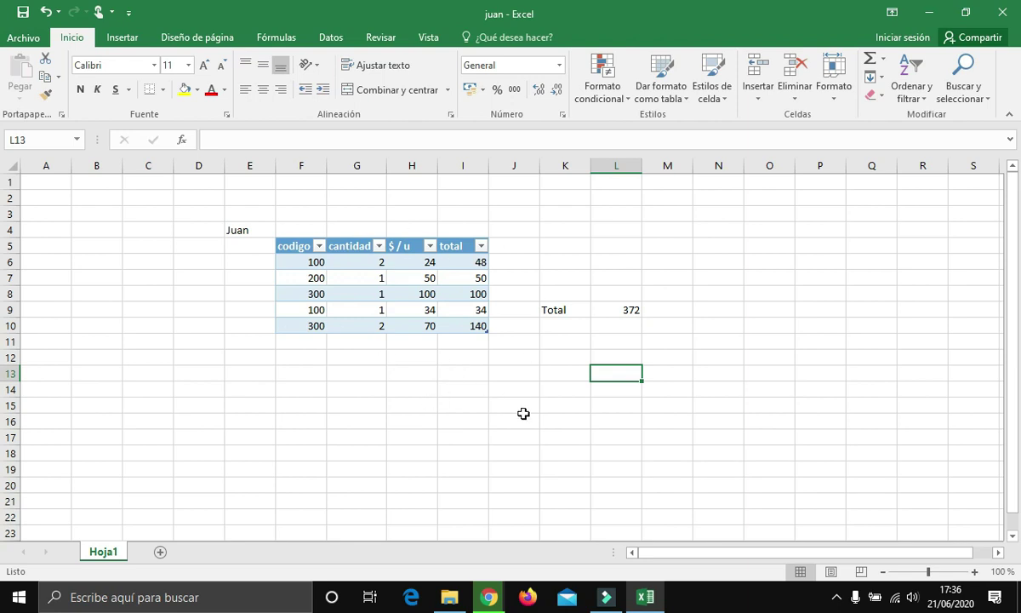
left_click(626, 310)
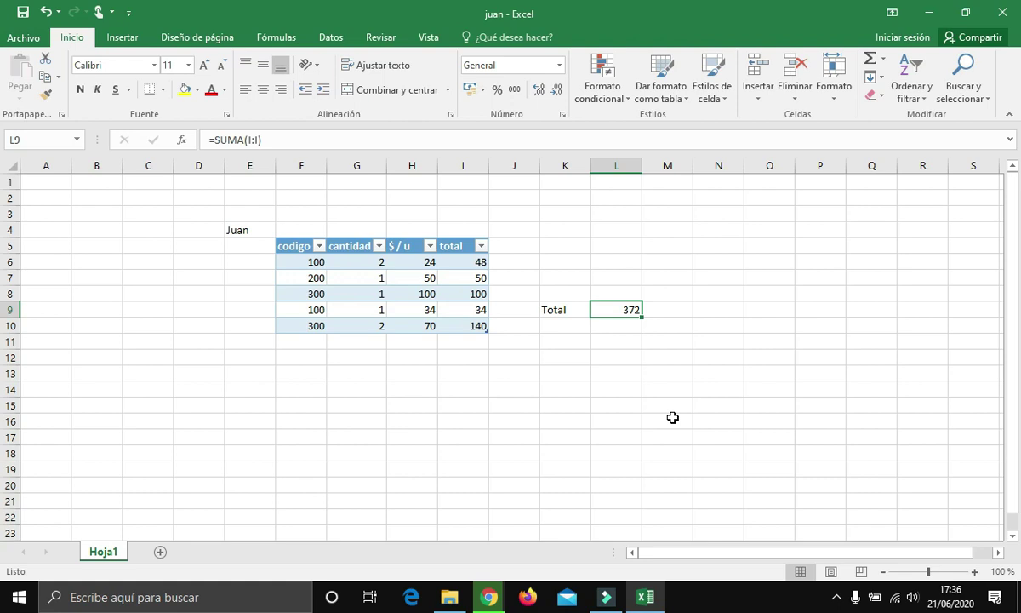
left_click(1005, 17)
Save juan, then copy and paste a duplicate of it in the folder.
left_click(453, 322)
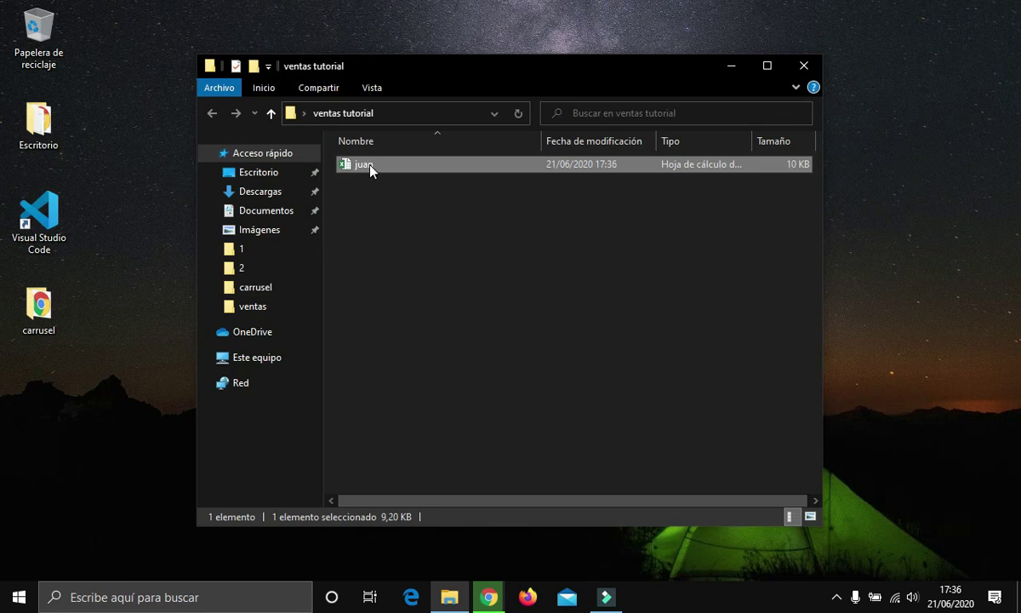
right_click(370, 166)
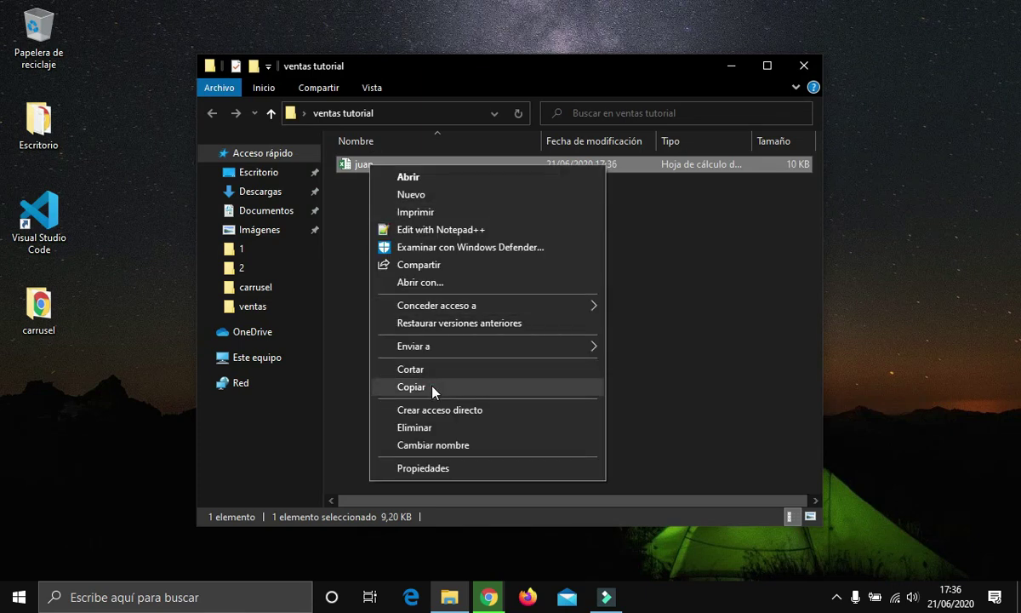
left_click(434, 386)
left_click(394, 254)
right_click(396, 254)
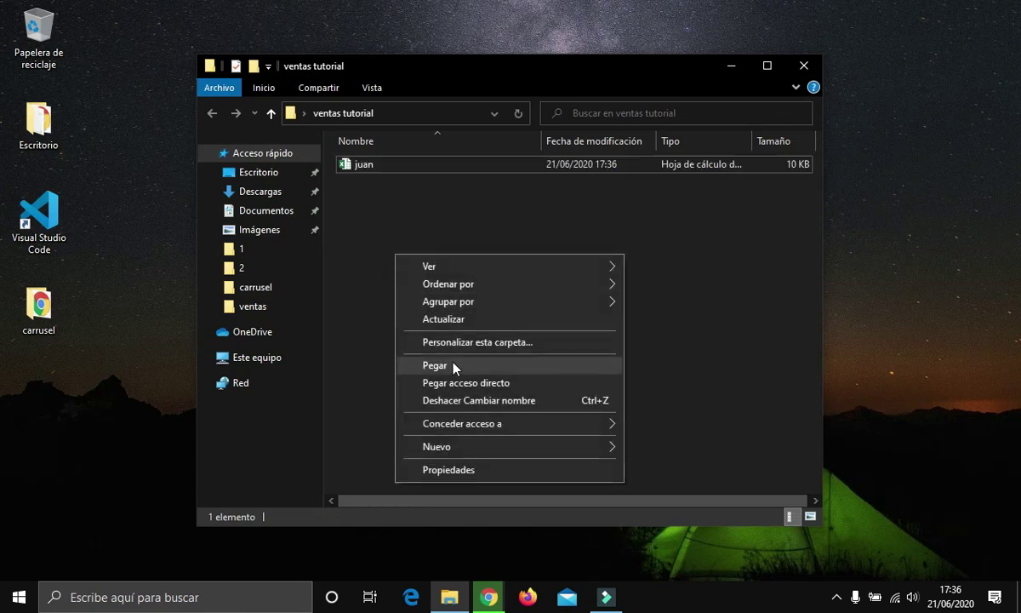
left_click(455, 368)
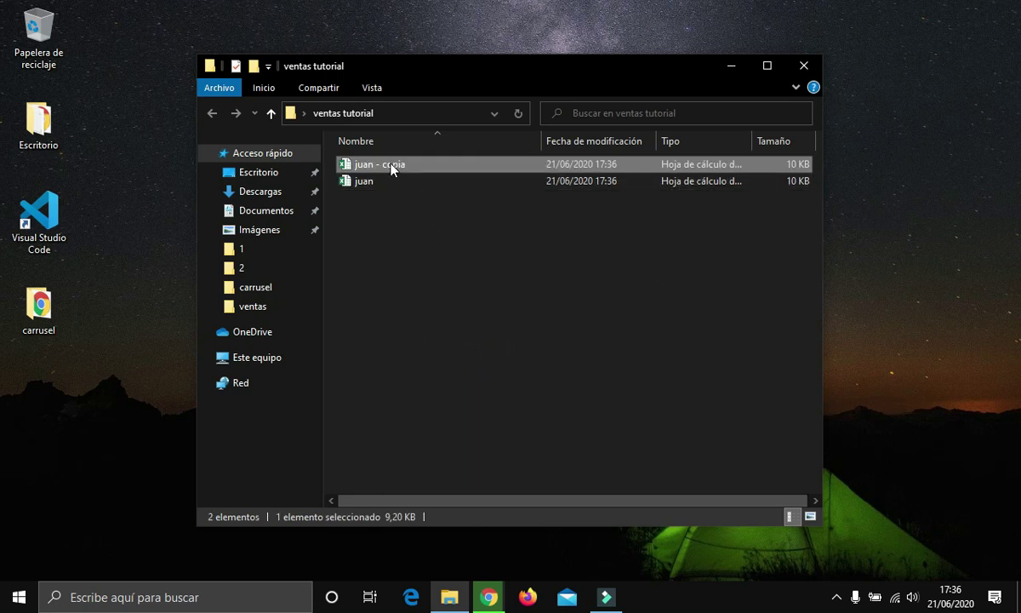
Rename the copied workbook to luis.
right_click(392, 170)
left_click(481, 448)
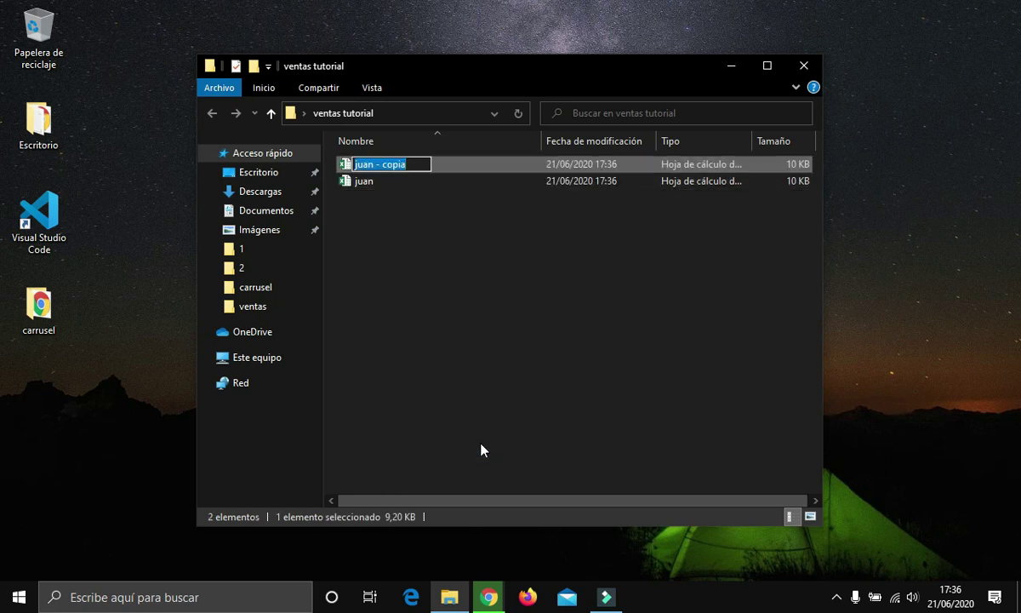
type("luis")
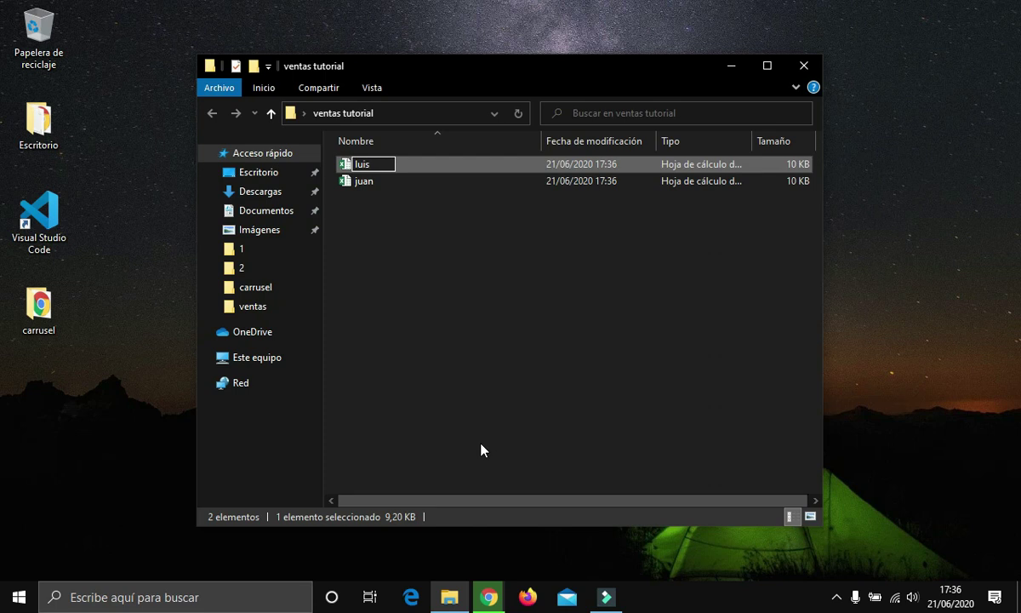
key("Return")
Open luis and change the Juan heading to Luis.
double_click(365, 166)
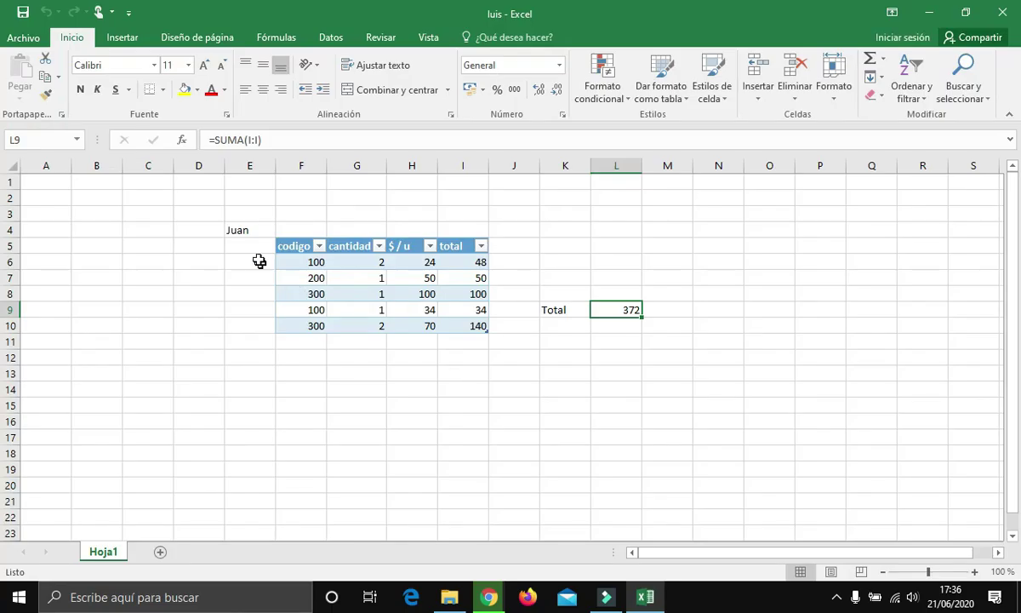
left_click(254, 231)
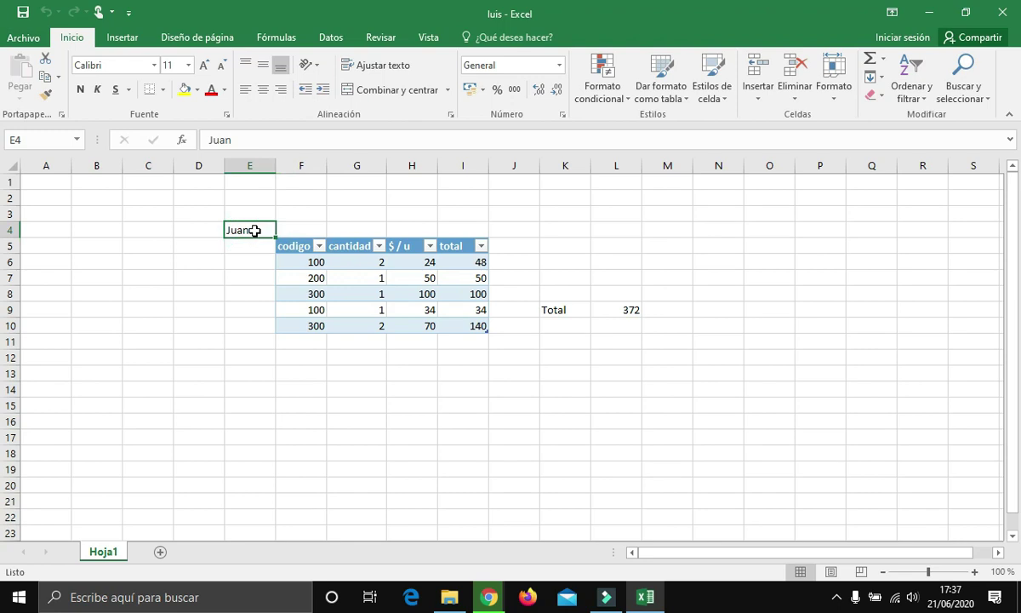
type("Luis")
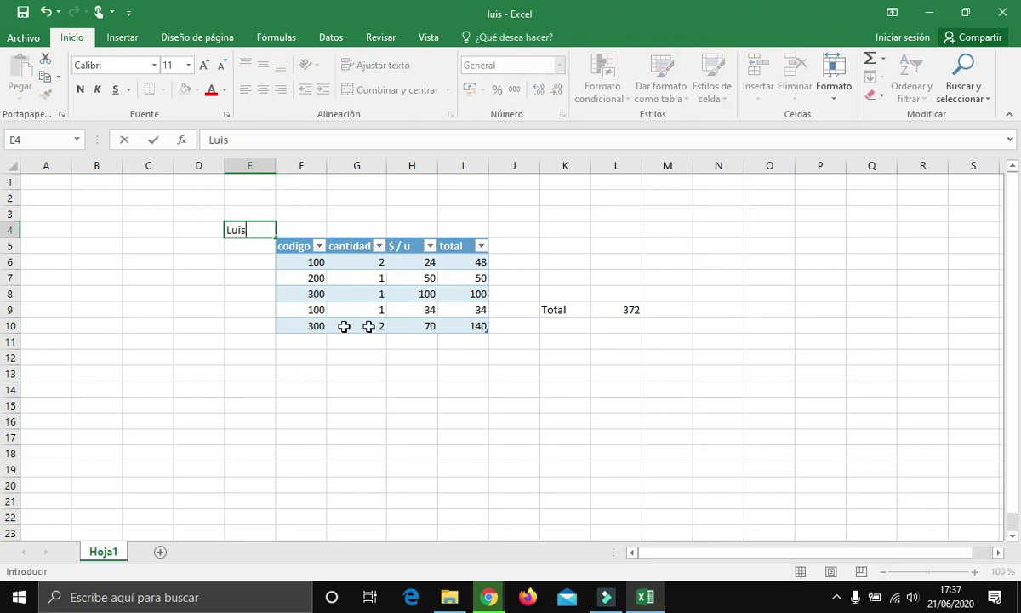
Clear rows 7–10, shrink the table to row 6 so Total reads 48, then save and close.
left_click_drag(304, 284, 484, 318)
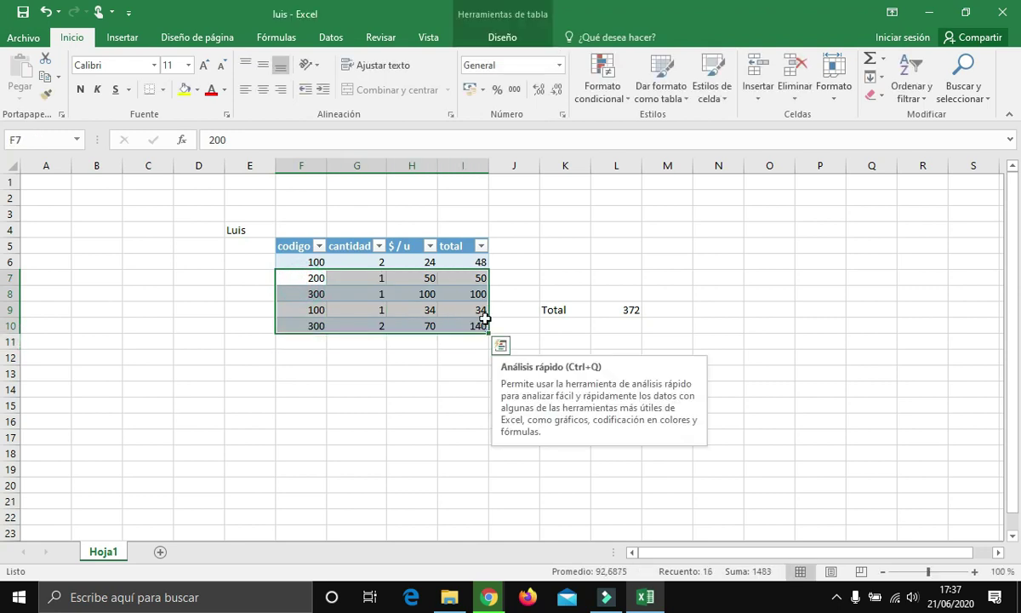
key("Delete")
left_click(468, 432)
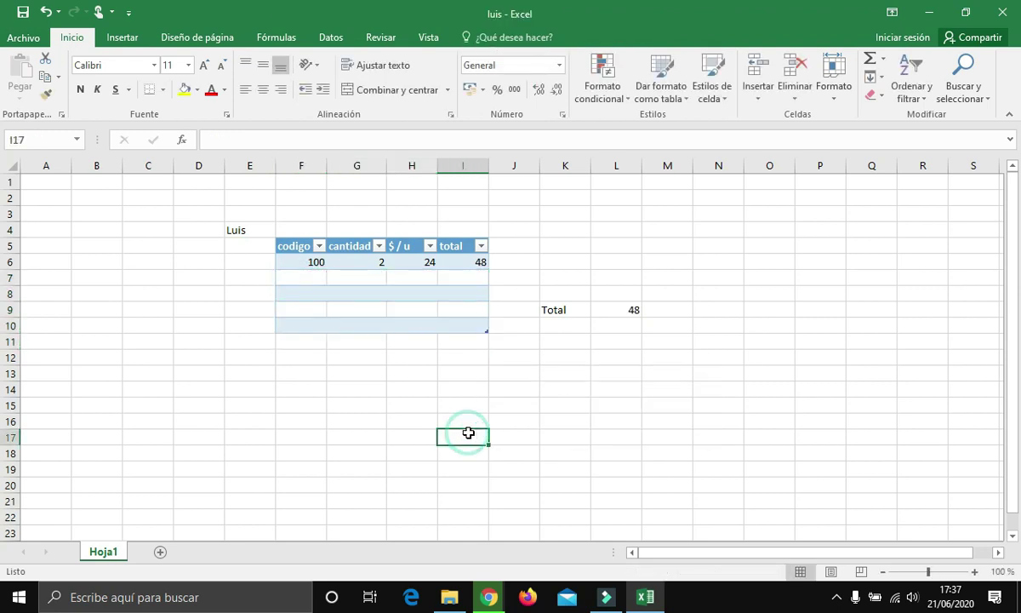
left_click(616, 309)
left_click_drag(486, 332, 478, 270)
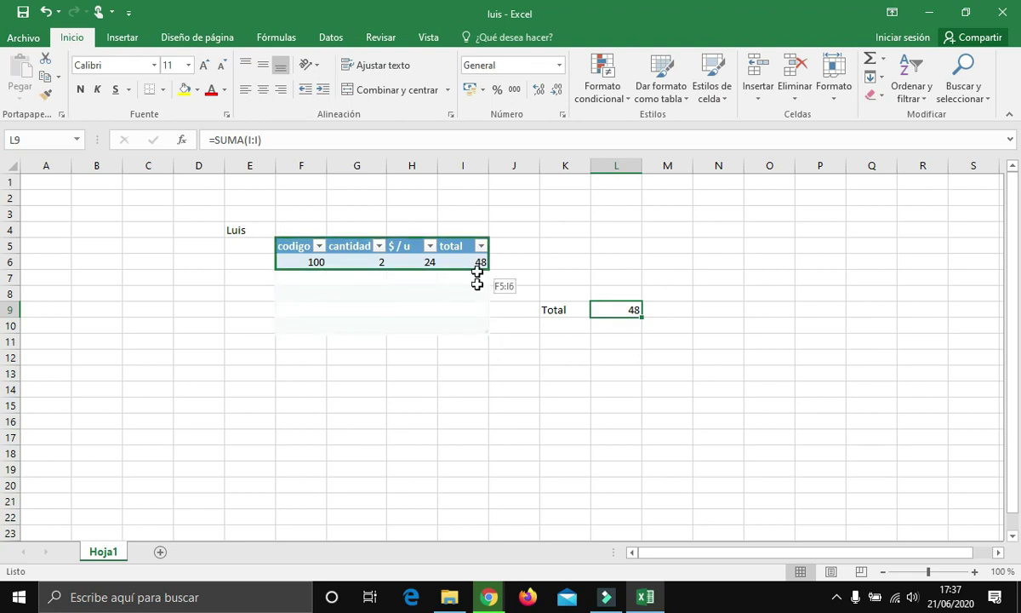
left_click(498, 408)
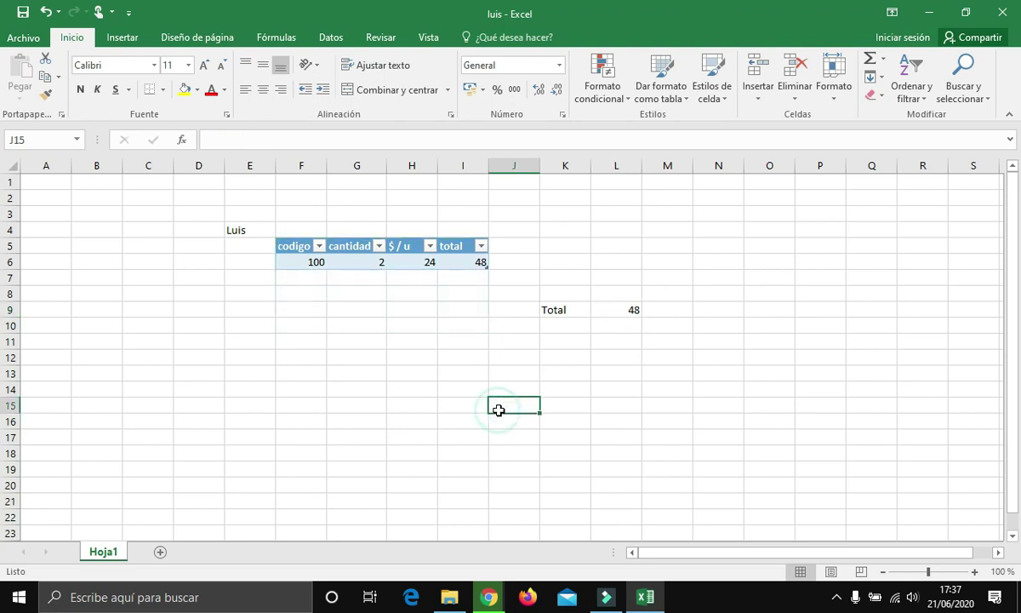
left_click(634, 311)
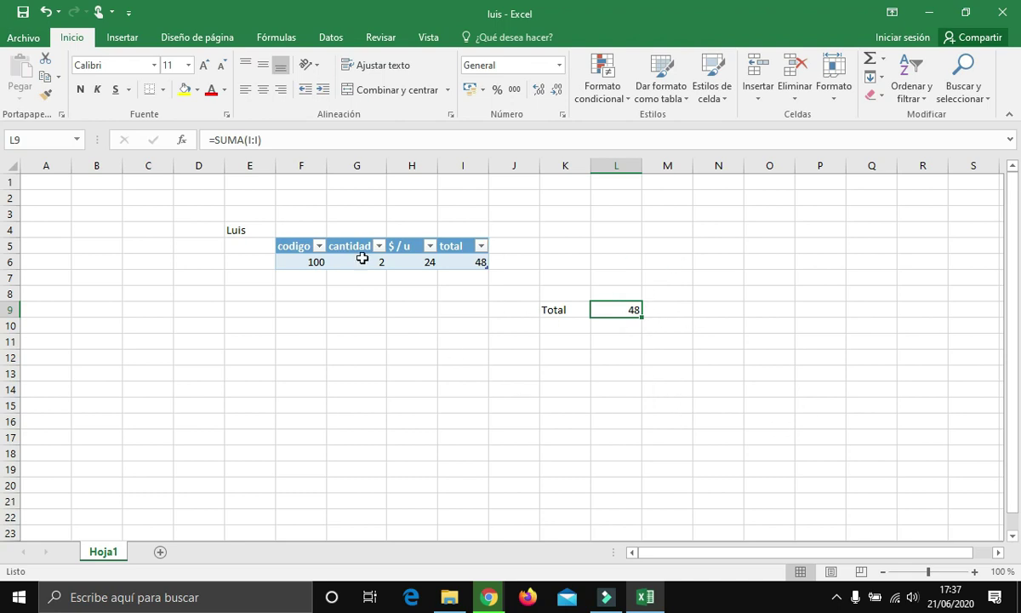
left_click(1004, 15)
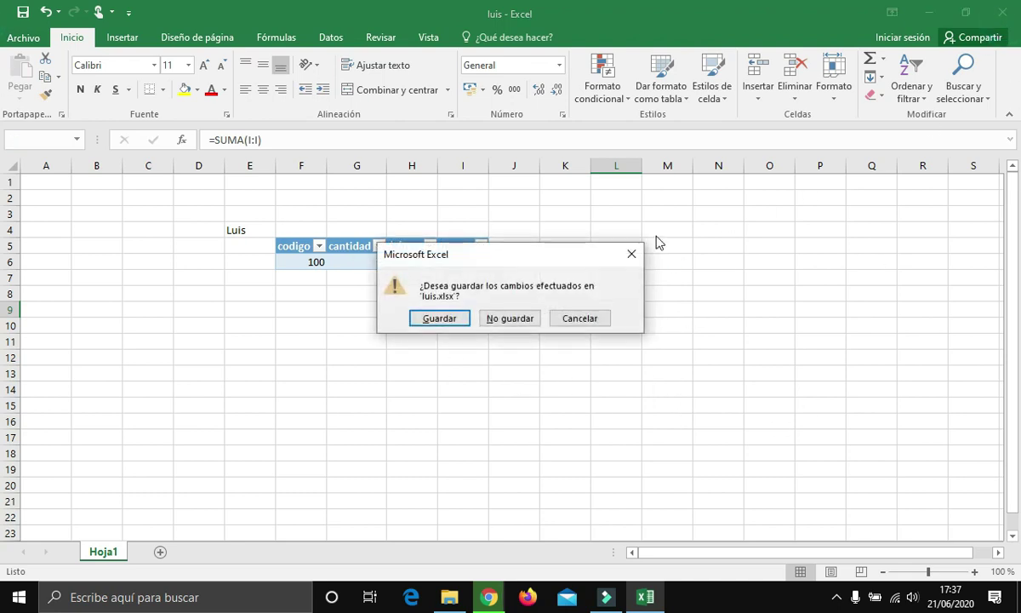
left_click(452, 319)
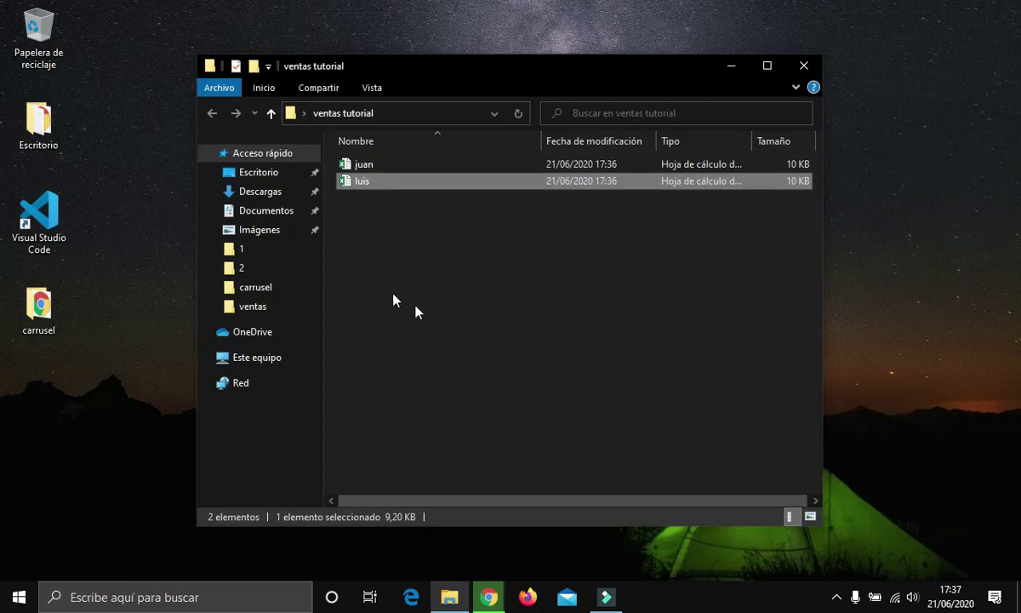
Create a new Microsoft Excel spreadsheet named 'resumen' in the folder and open it.
left_click(372, 265)
right_click(372, 264)
mouse_move(528, 451)
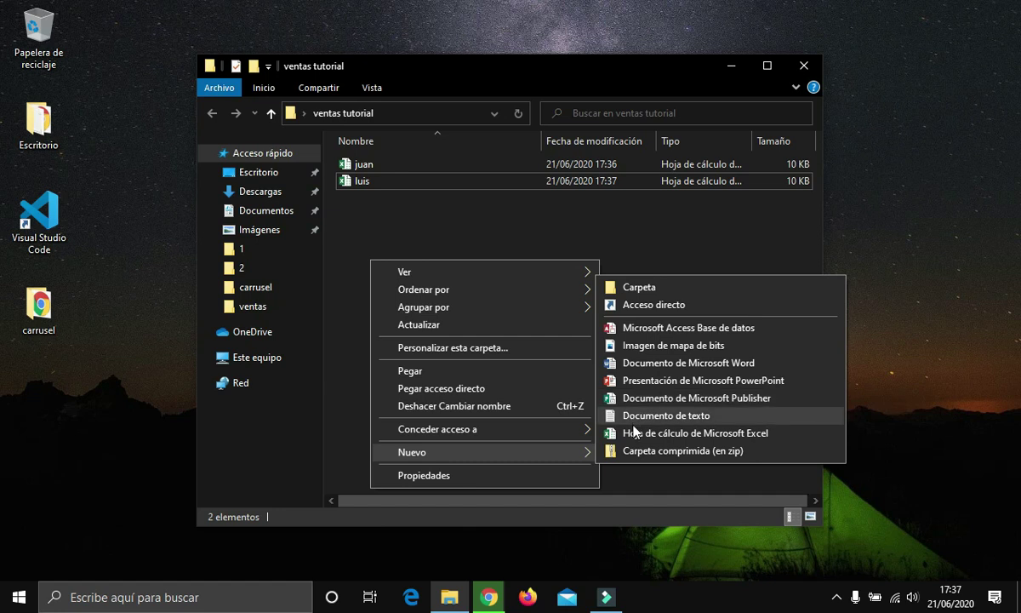
left_click(634, 433)
type("r")
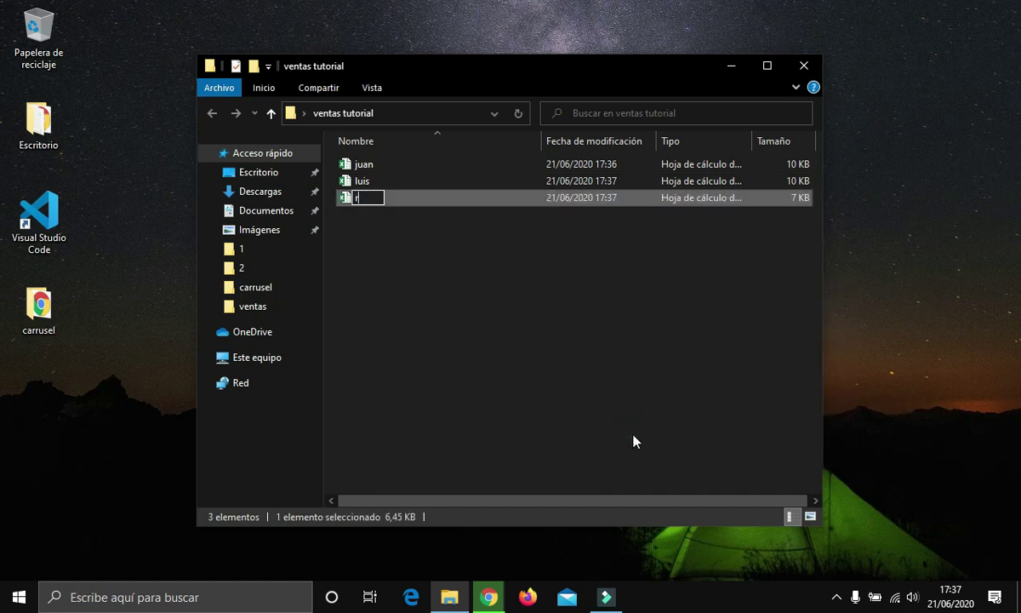
type("esumen")
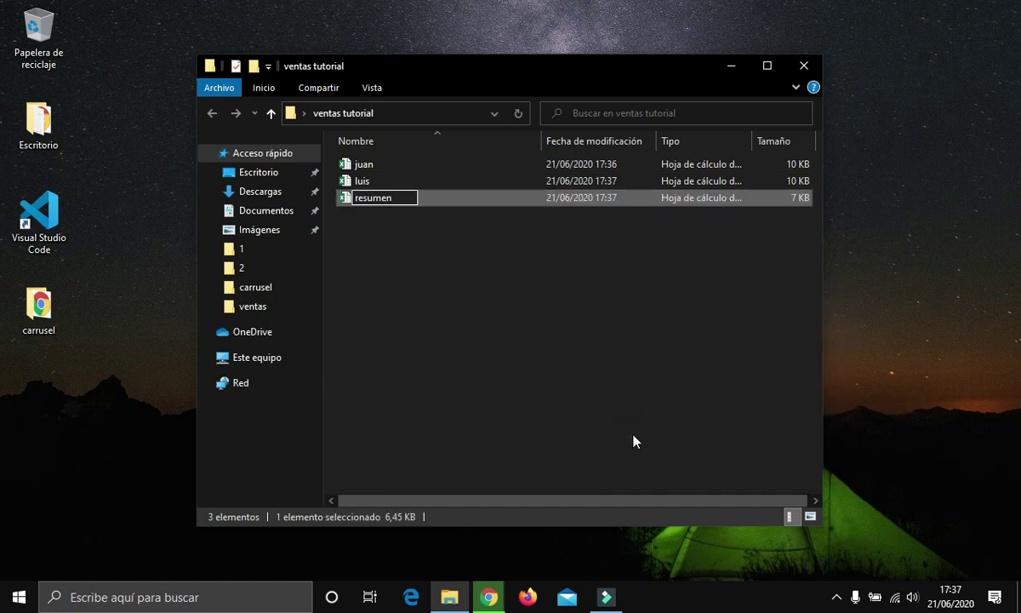
key("Return")
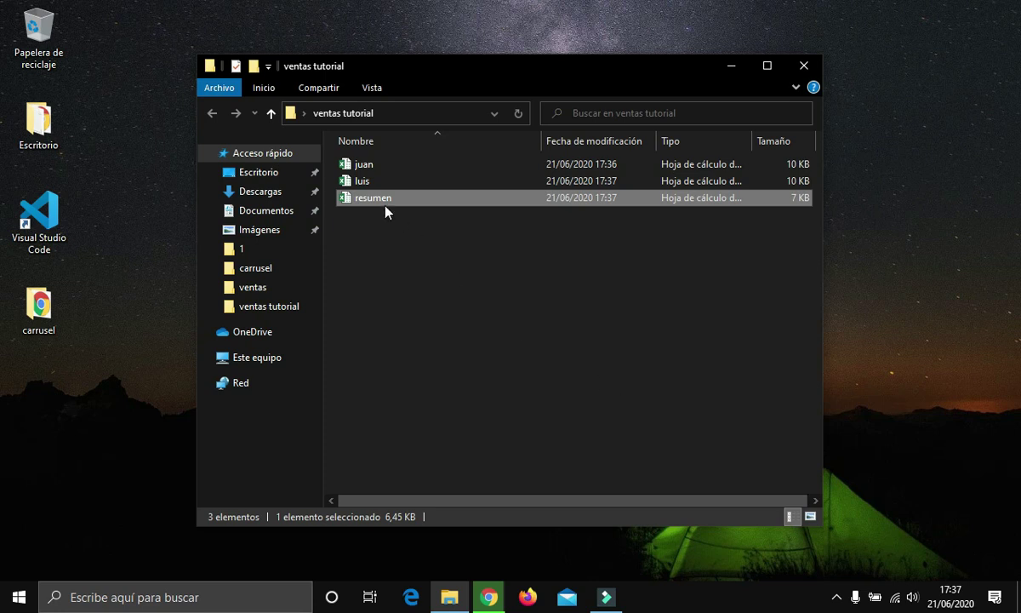
double_click(397, 204)
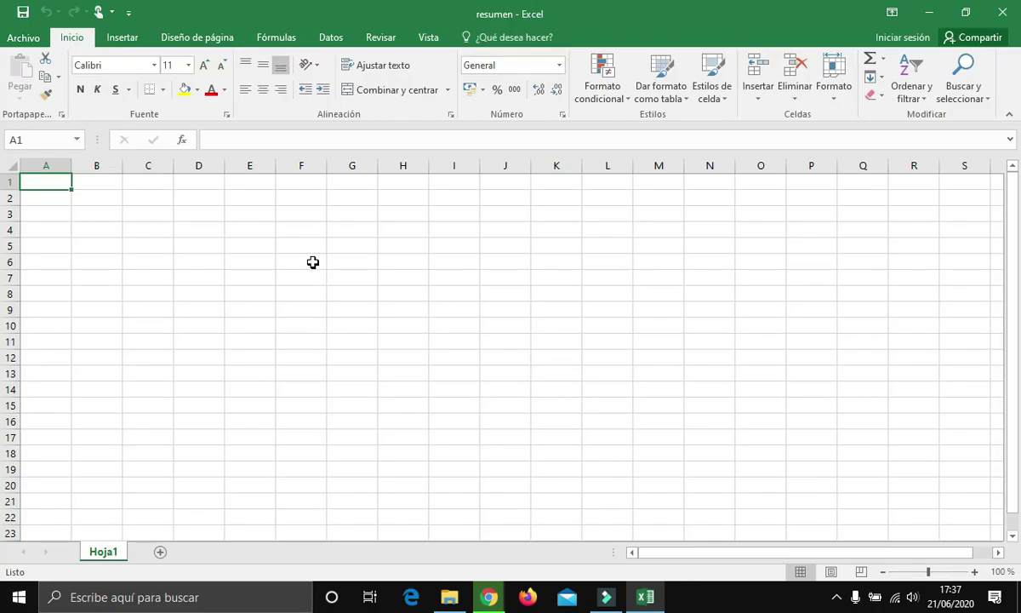
Enter 'Ventas totales' in F6, then Juan in F7 and Luis in F8.
left_click(312, 262)
type("Ventas tota")
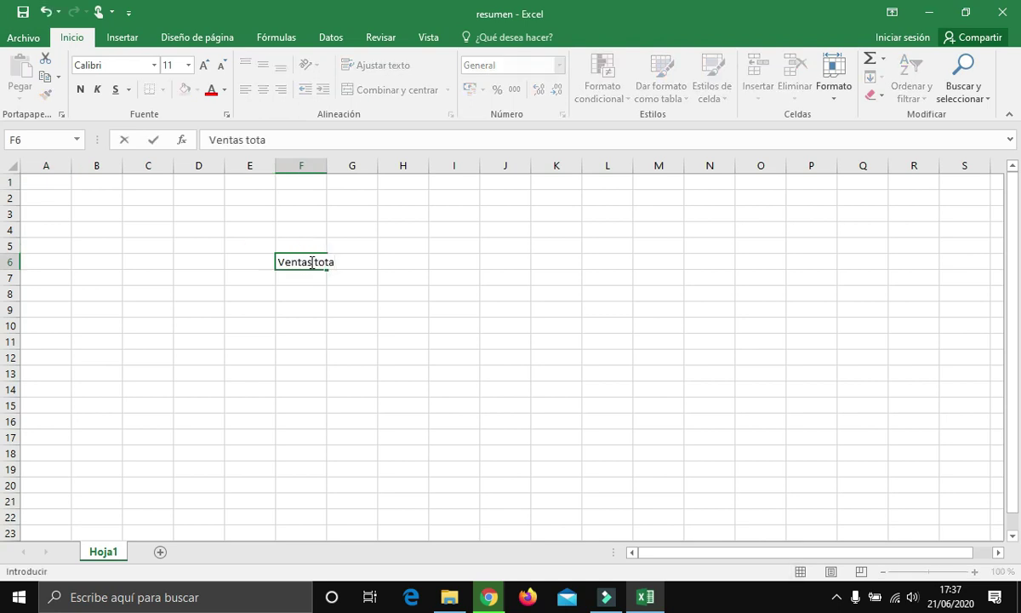
type("les")
key("Return")
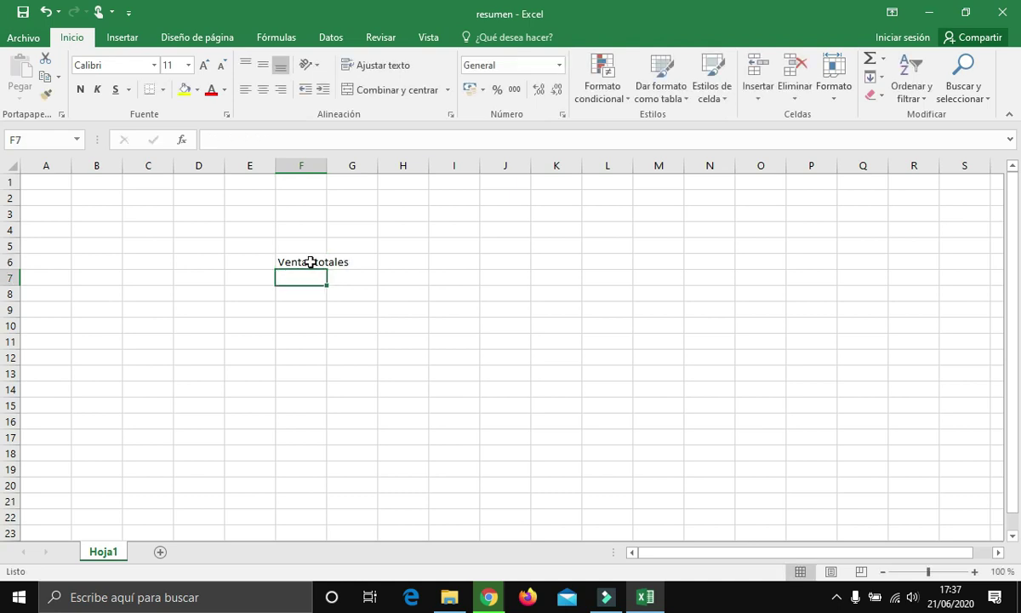
type("Juan")
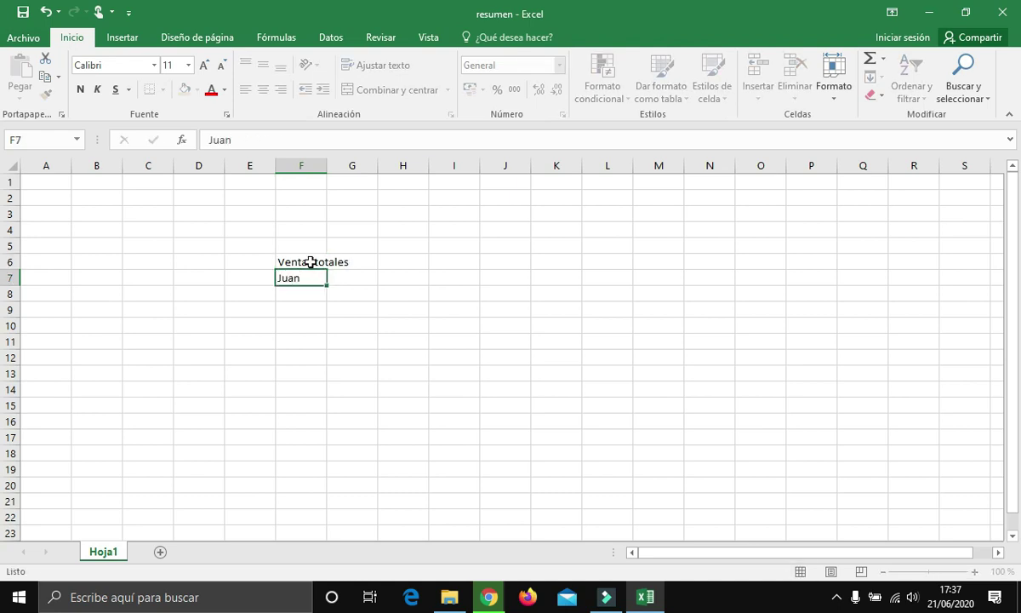
key("Return")
type("Luis")
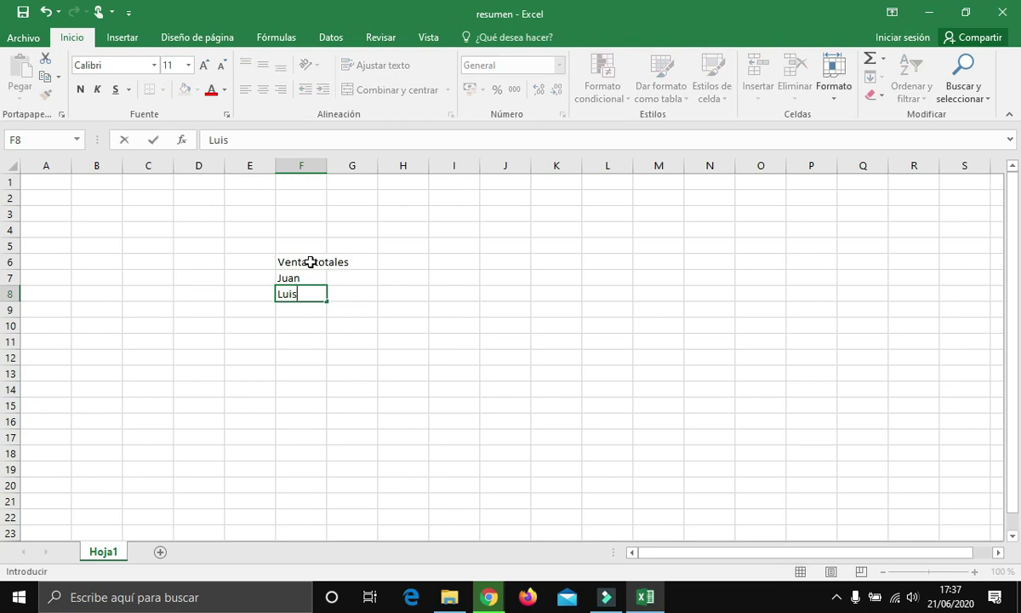
key("Return")
Select cell G7 beside Juan.
left_click(367, 277)
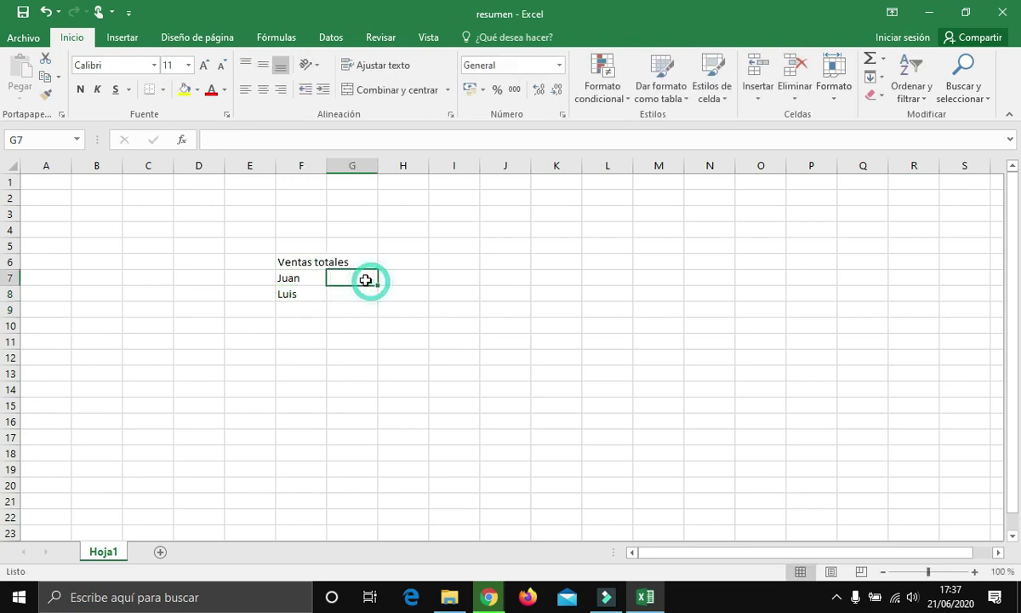
left_click(364, 294)
left_click(366, 277)
left_click(369, 293)
left_click(368, 277)
left_click(365, 291)
left_click(365, 276)
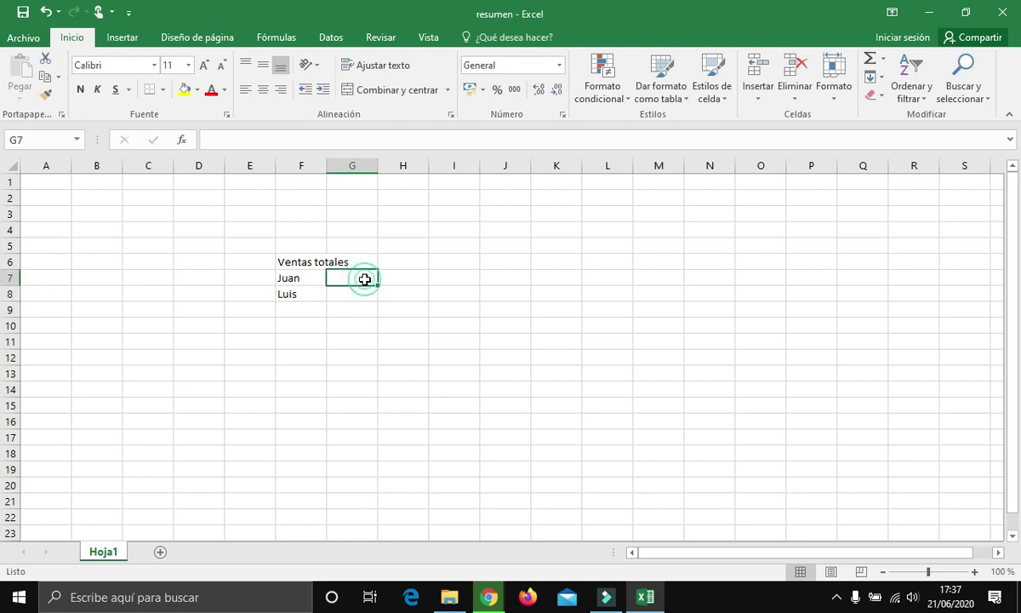
Place juan's workbook side by side with resumen, with its Total of 372 in view.
left_click(964, 14)
mouse_move(696, 96)
left_mouse_down()
mouse_move(808, 45)
mouse_move(775, 80)
left_mouse_up()
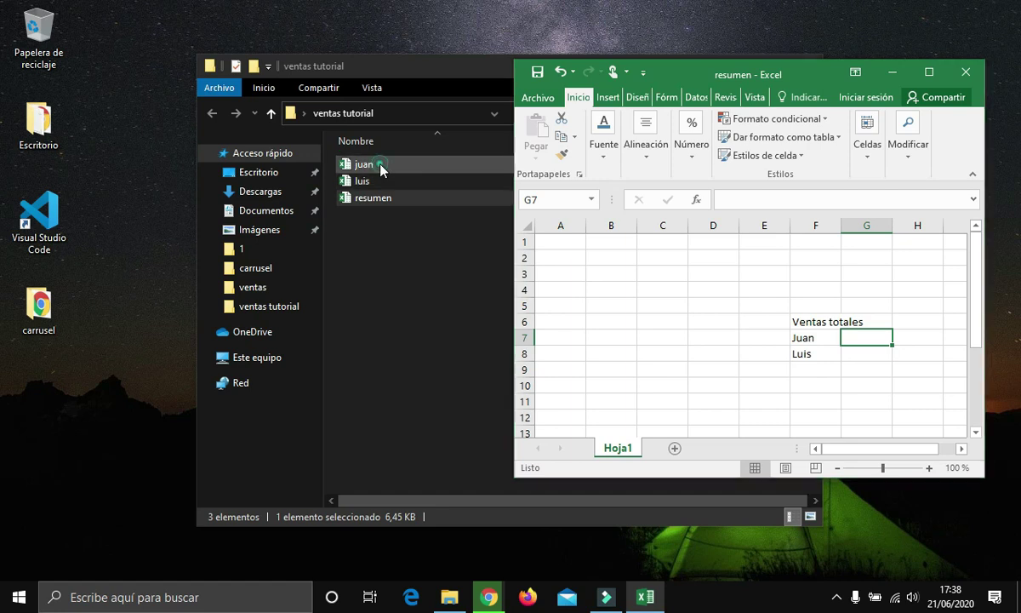
double_click(381, 170)
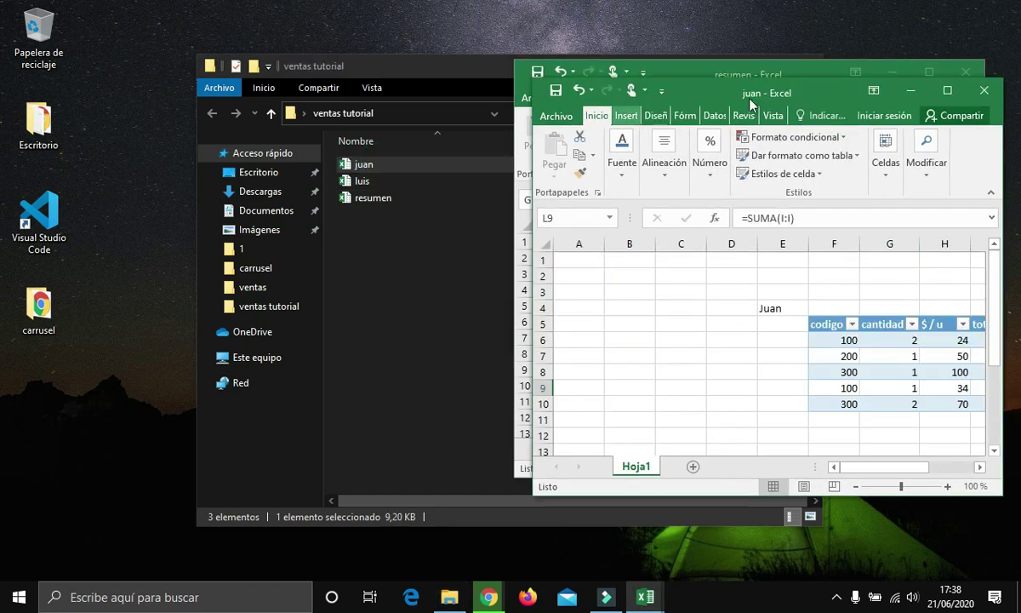
mouse_move(817, 89)
left_mouse_down()
mouse_move(228, 52)
mouse_move(414, 102)
left_mouse_up()
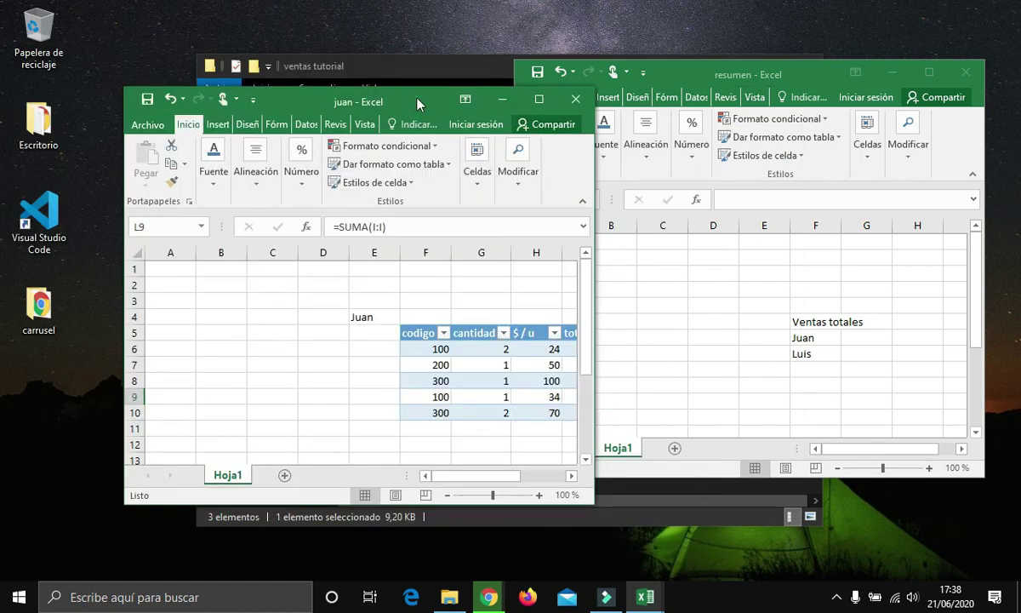
mouse_move(411, 101)
left_mouse_down()
mouse_move(259, 38)
mouse_move(336, 70)
left_mouse_up()
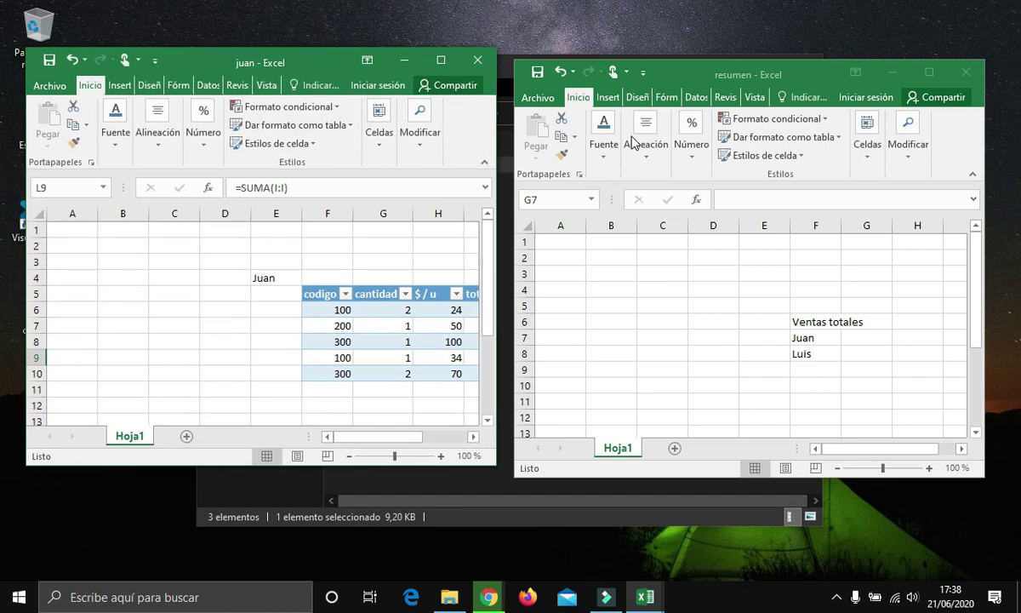
left_click(377, 390)
key("Right")
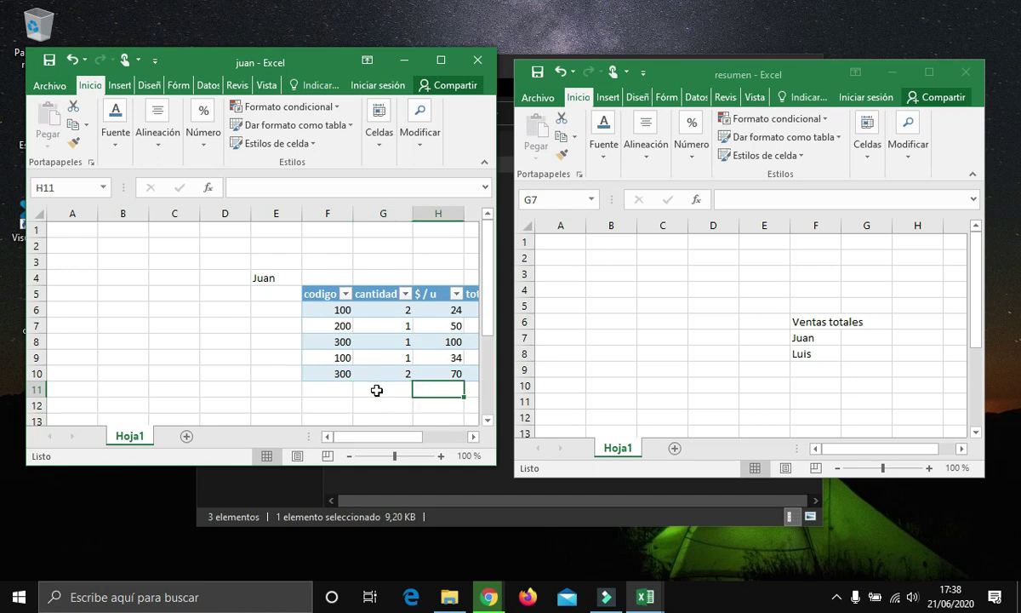
key("Right")
key("Right")
key("Right")
key("Right")
key("Right")
key("Right")
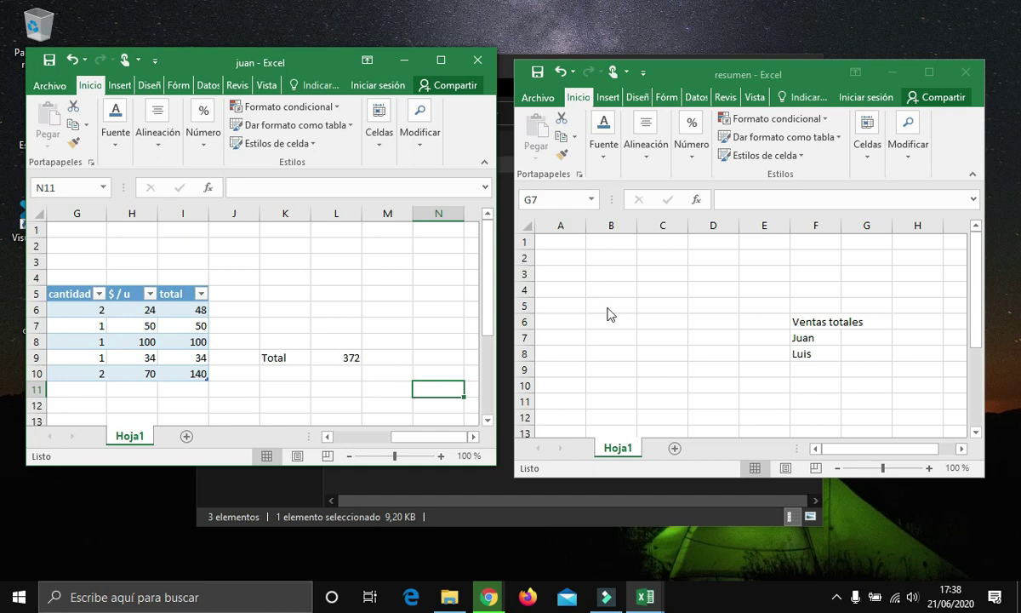
Link resumen's G7 to juan.xlsx's Total cell L9 so it displays 372.
left_click(863, 338)
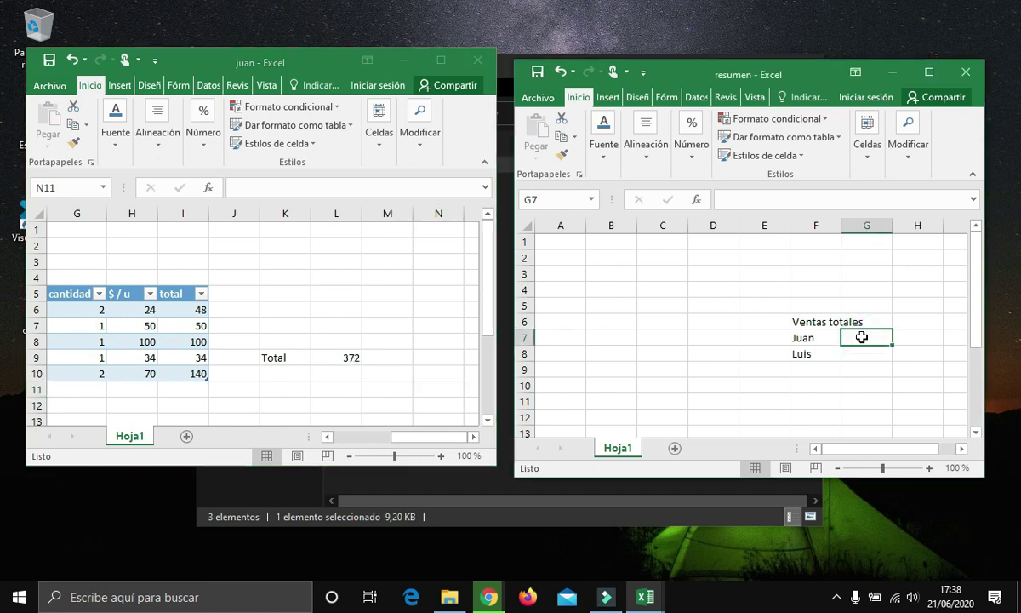
left_click(746, 196)
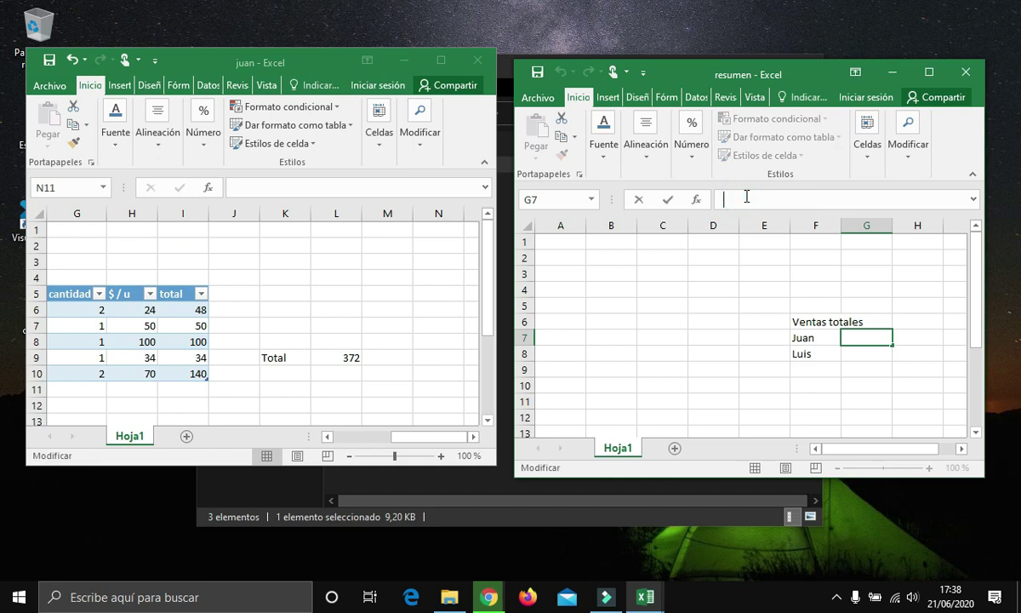
type("=")
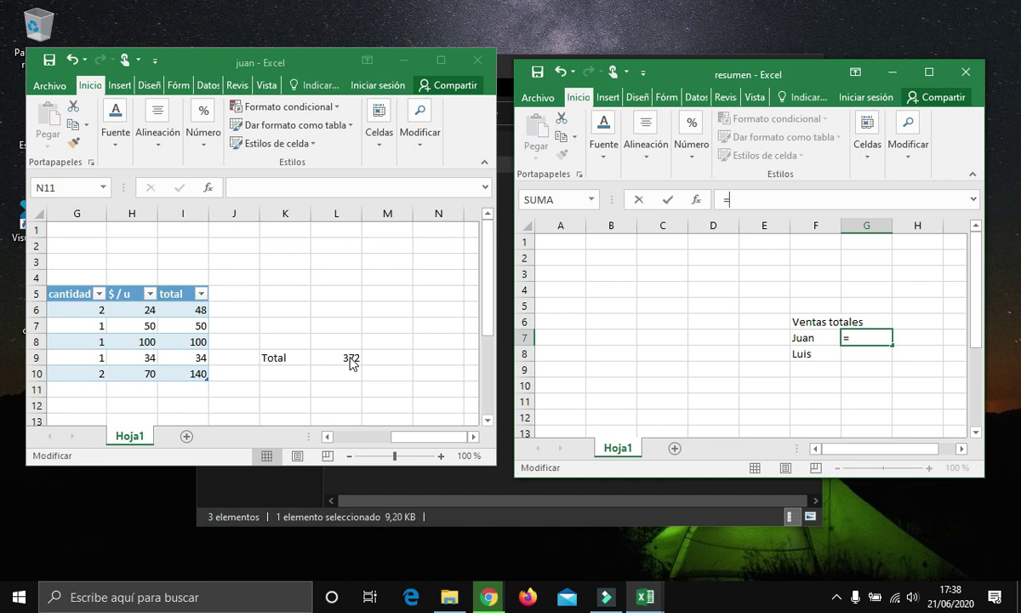
left_click(351, 358)
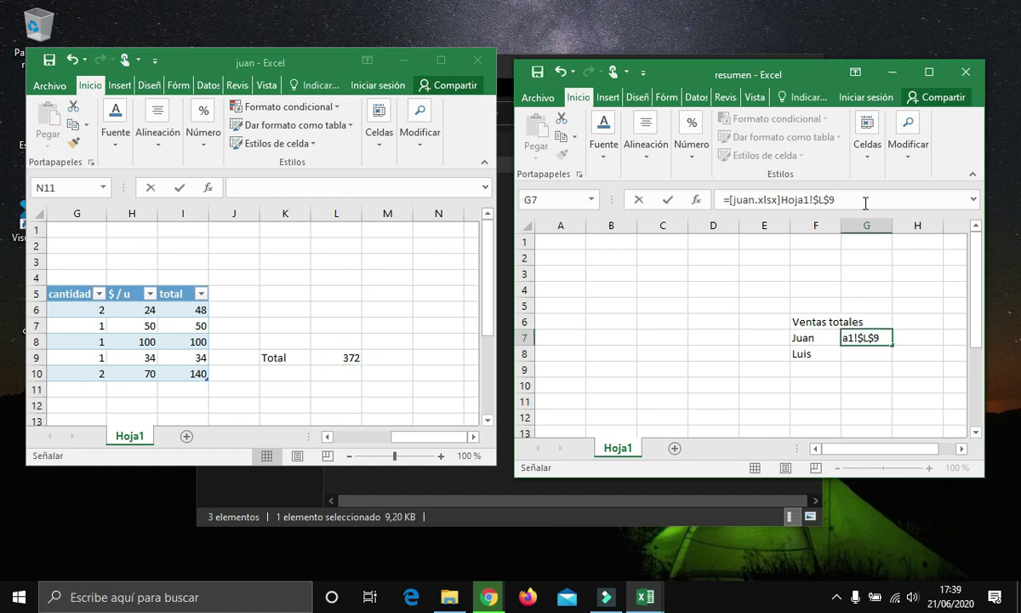
key("Return")
left_click(874, 338)
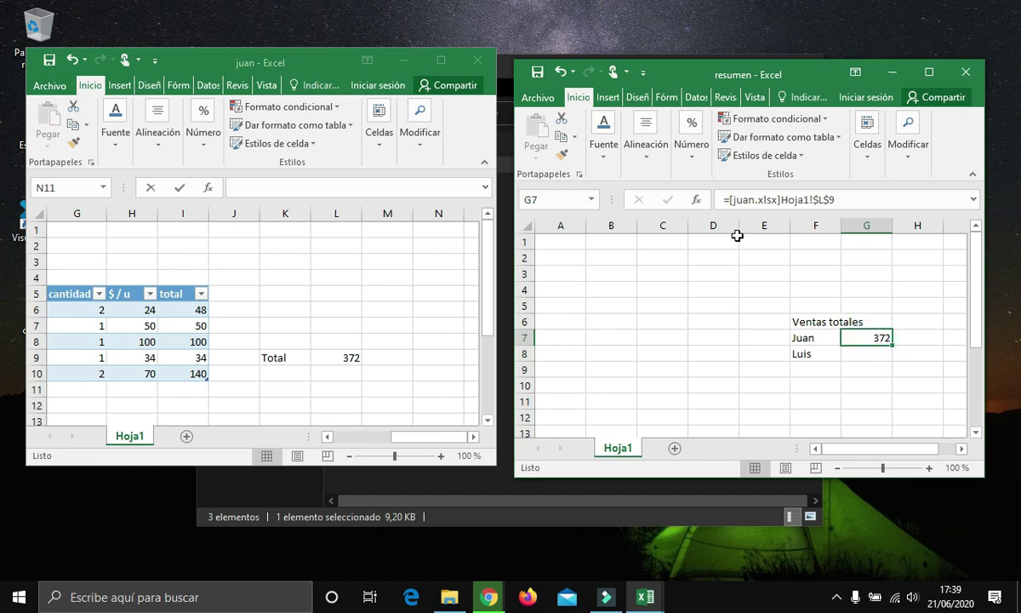
Close juan, place luis beside resumen with its Total 48 visible, and select G8.
left_click(478, 61)
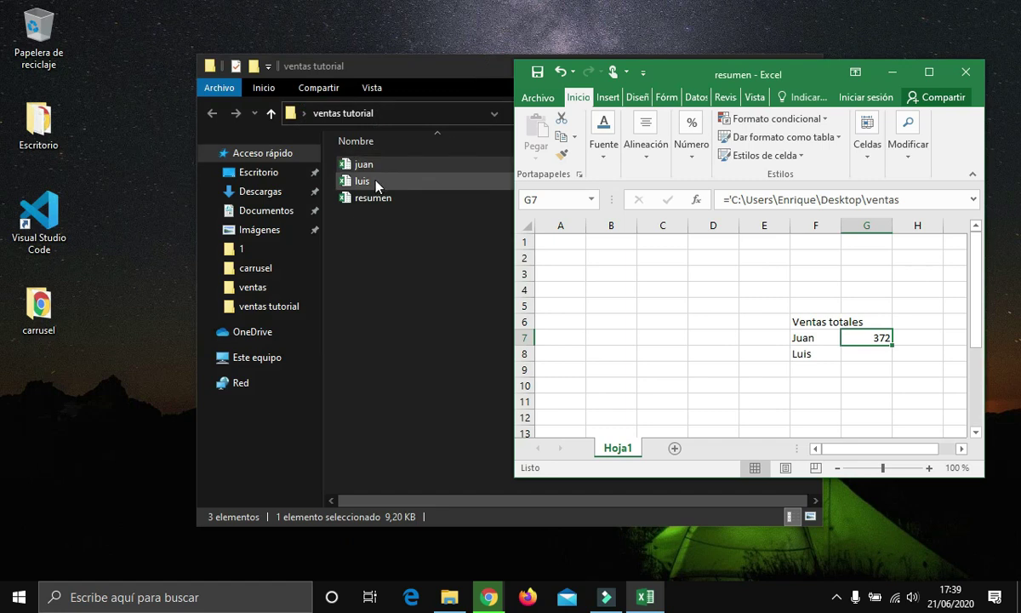
double_click(379, 182)
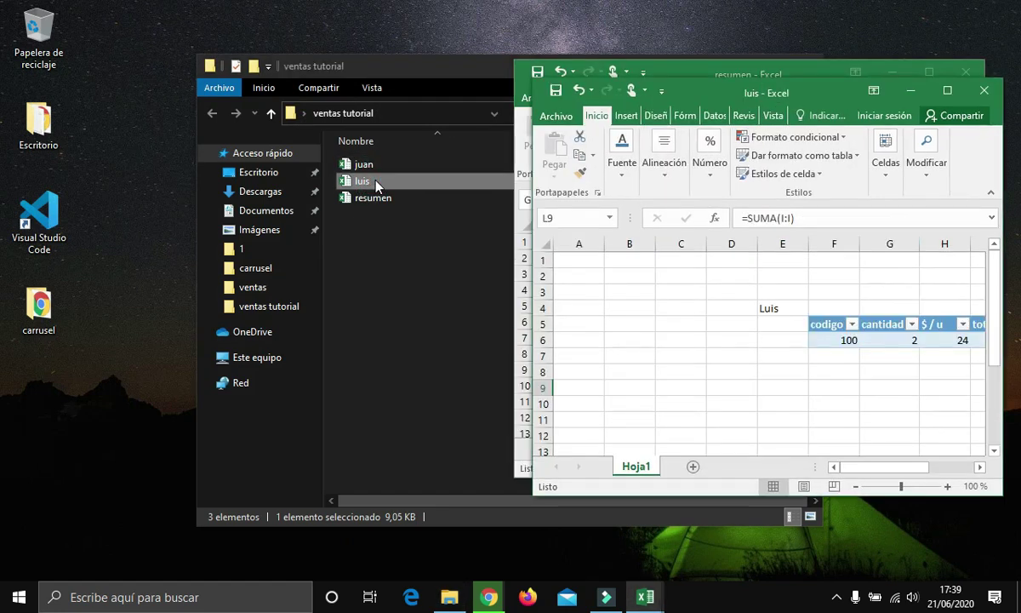
left_click_drag(838, 91, 118, 102)
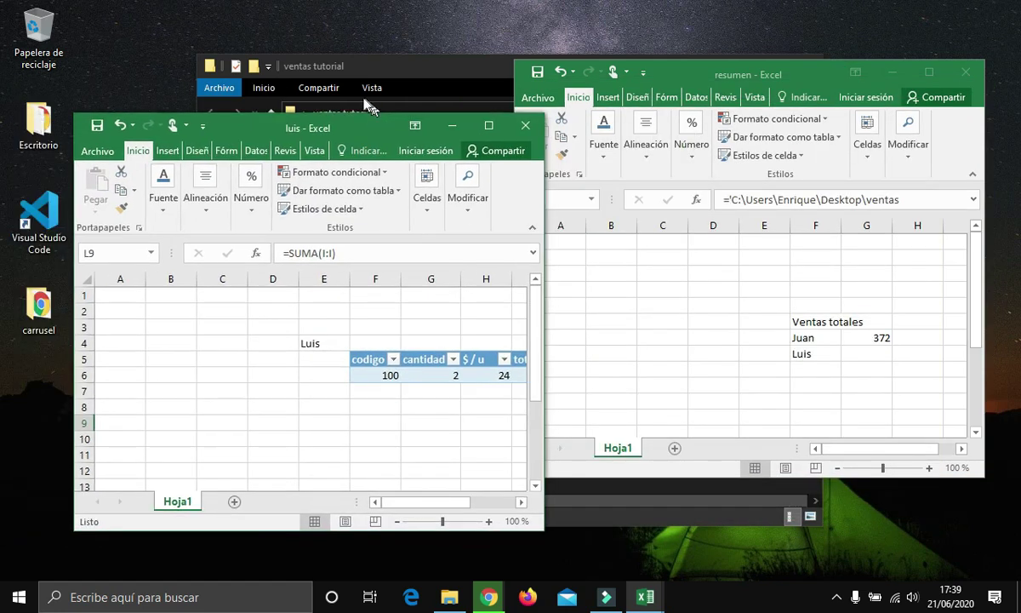
left_click_drag(289, 136, 310, 72)
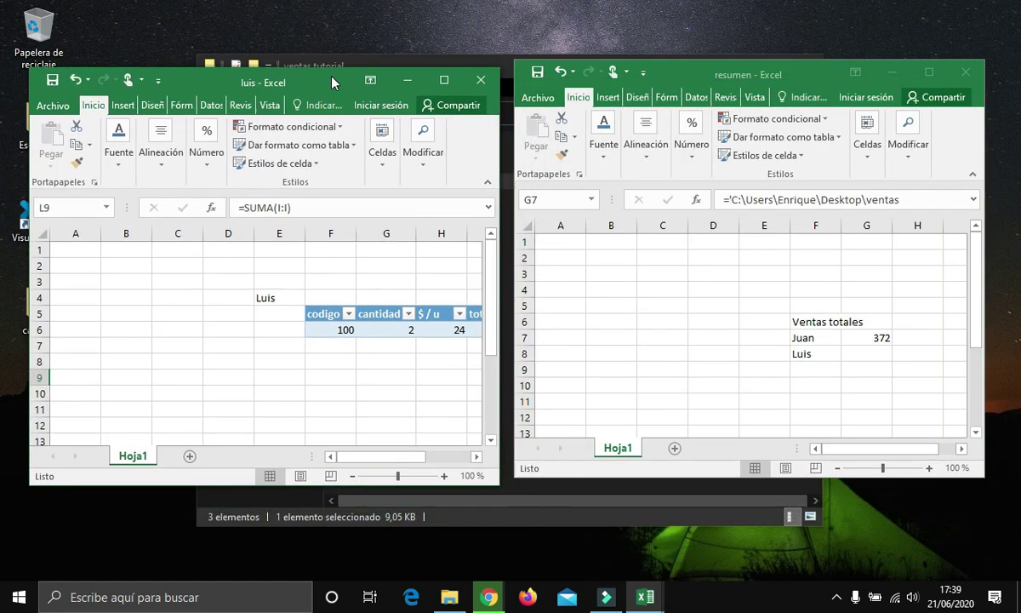
left_click(363, 369)
key("Right")
key("Right")
key("Right")
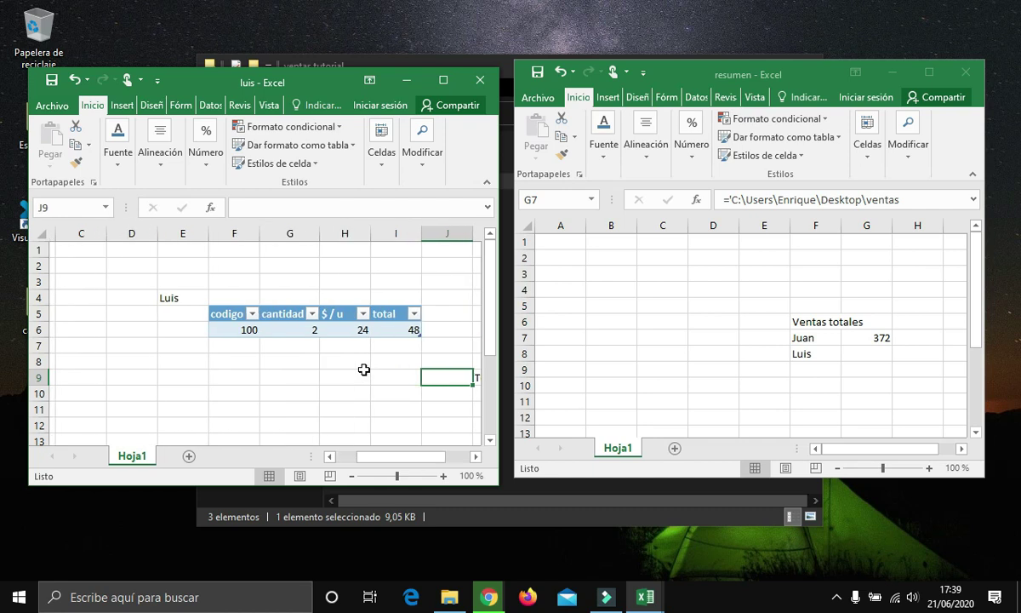
key("Right")
key("Right")
key("Right")
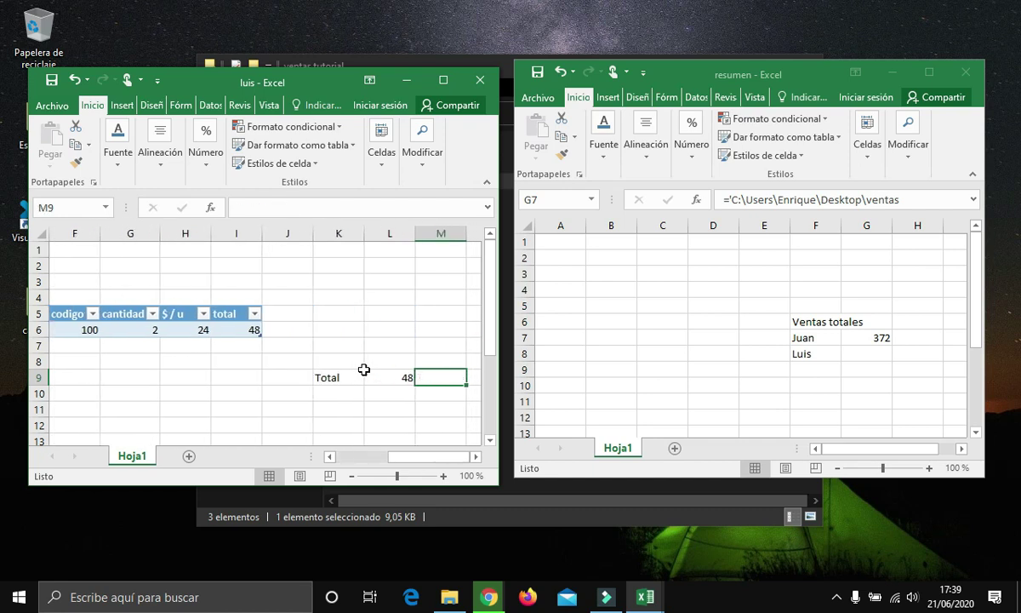
left_click(865, 356)
left_click(865, 354)
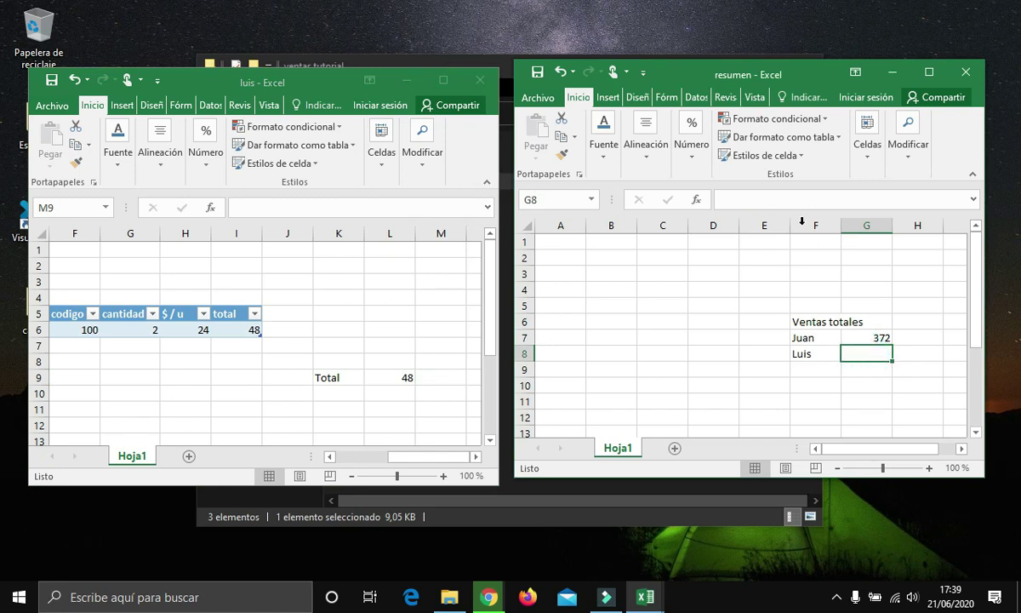
Link resumen's G8 to luis with =[luis.xlsx]Hoja1!$L$9 so it shows 48, then save and close resumen.
left_click(779, 202)
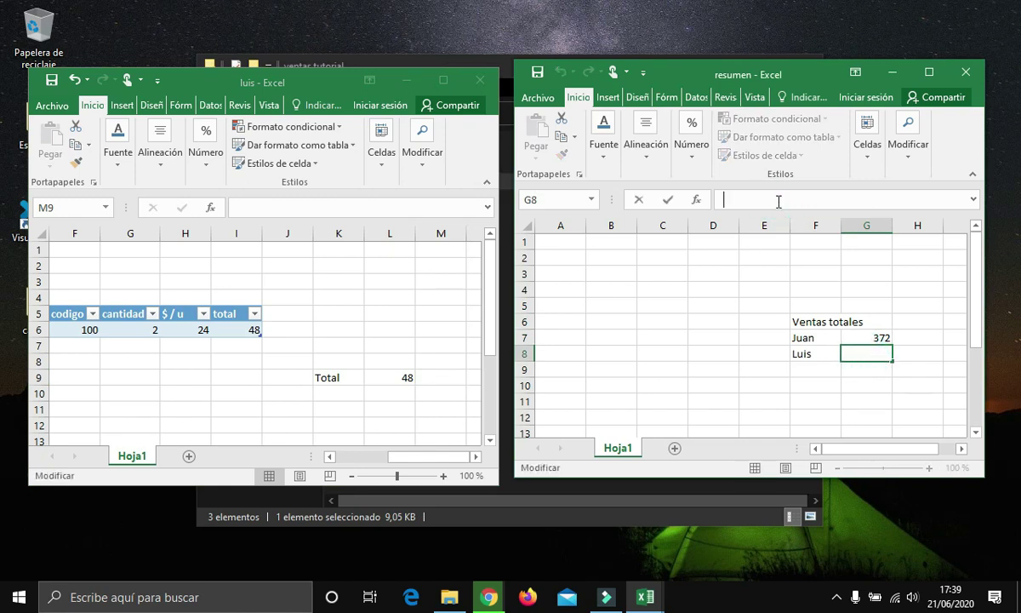
type("=")
left_click(392, 378)
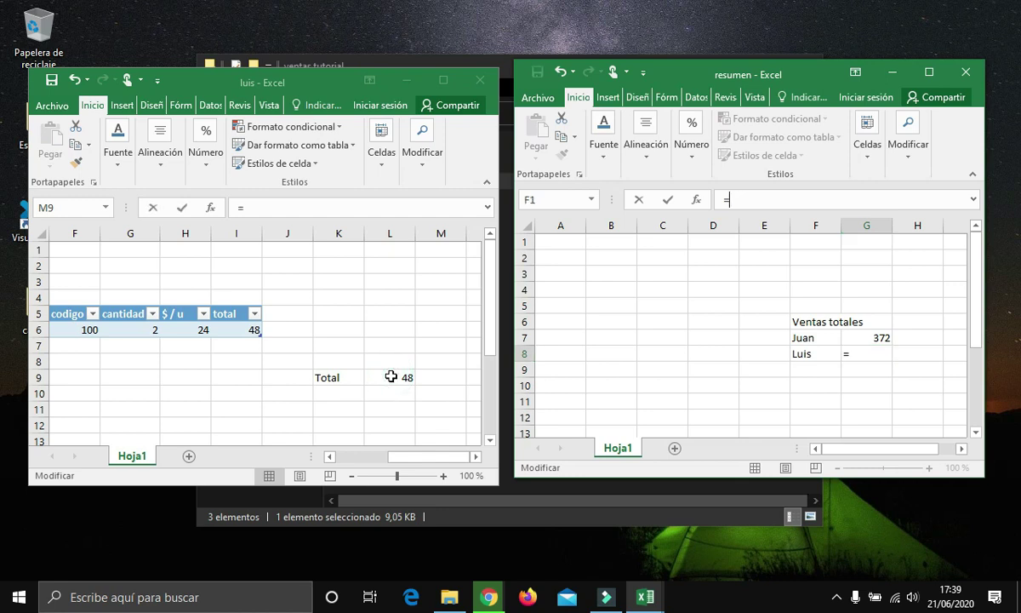
left_click(391, 377)
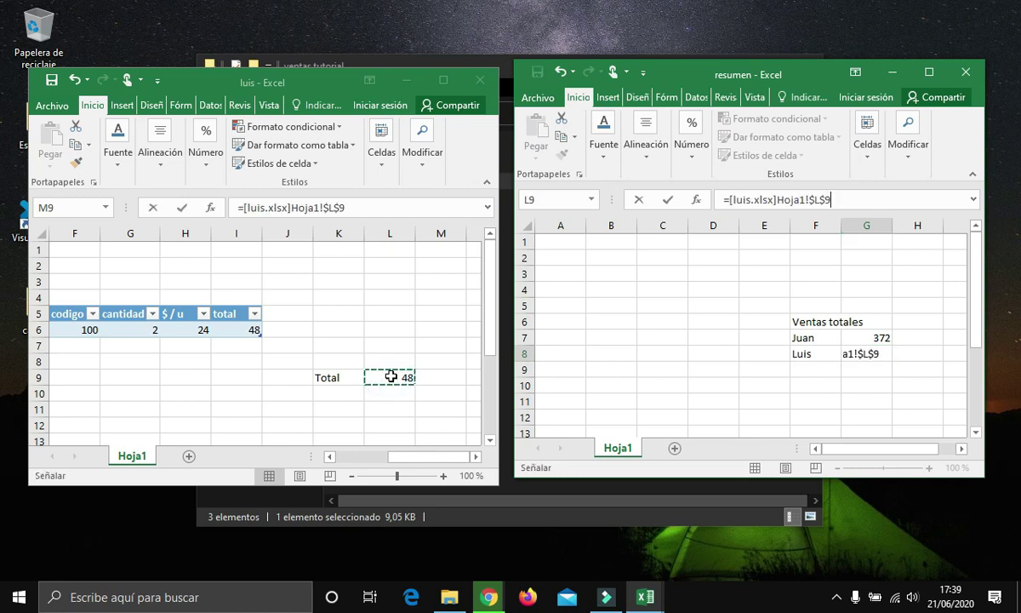
key("Return")
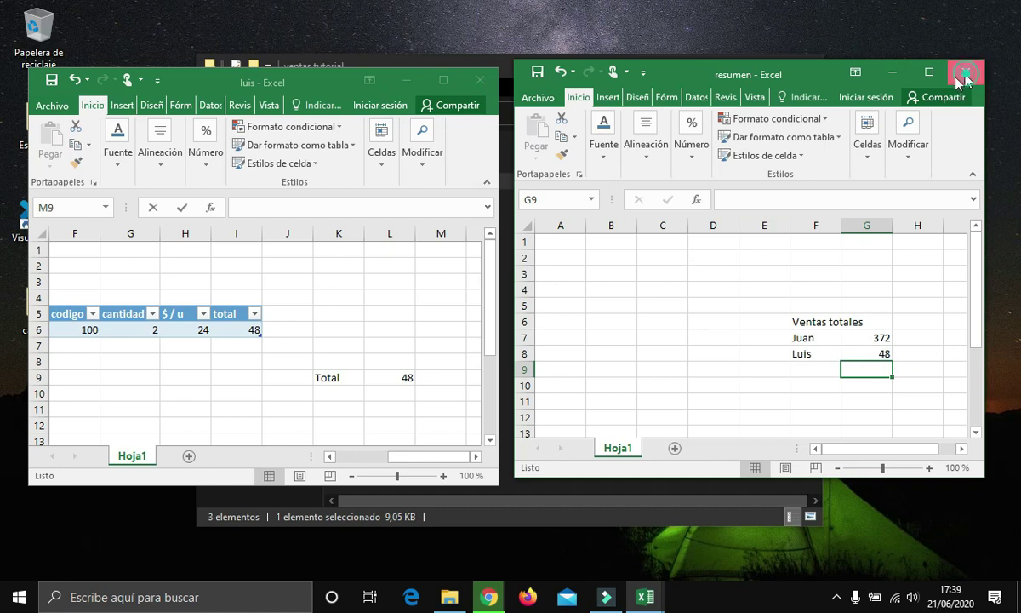
key("alt+F4")
left_click(443, 318)
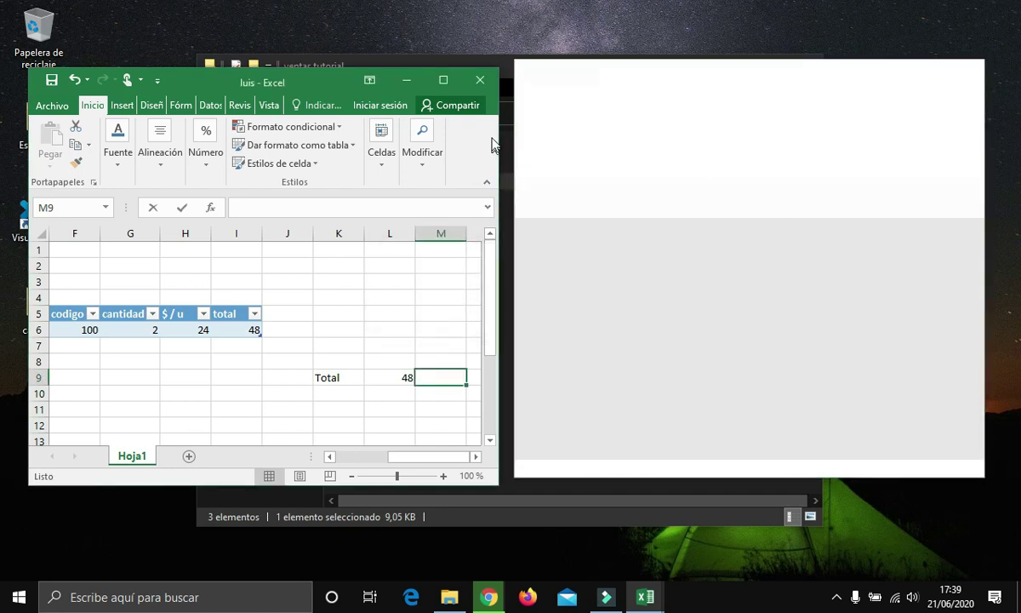
Close luis, then reopen luis.xlsx from Explorer in a maximized window.
left_click(482, 81)
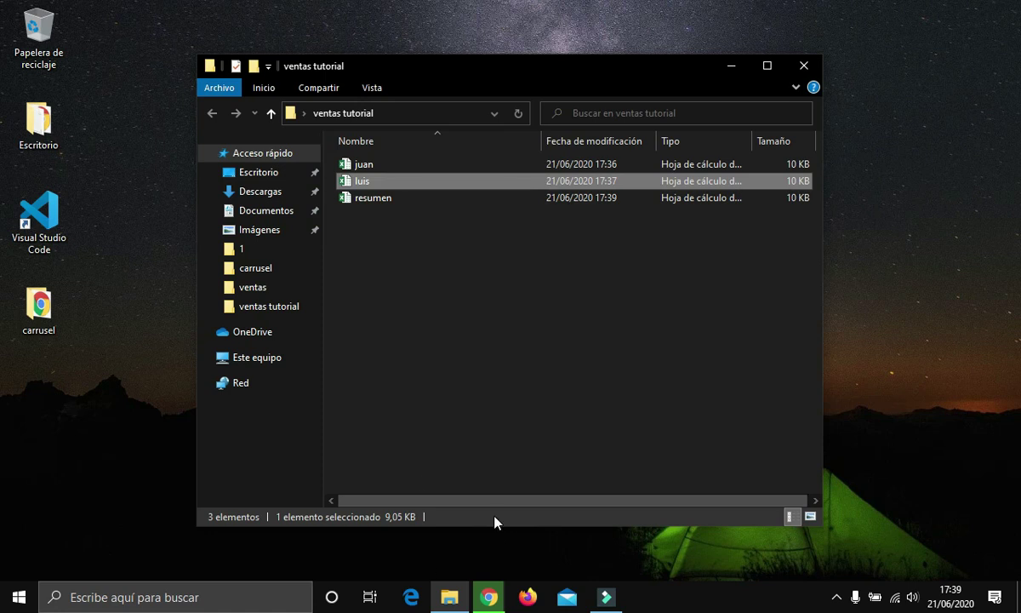
double_click(367, 182)
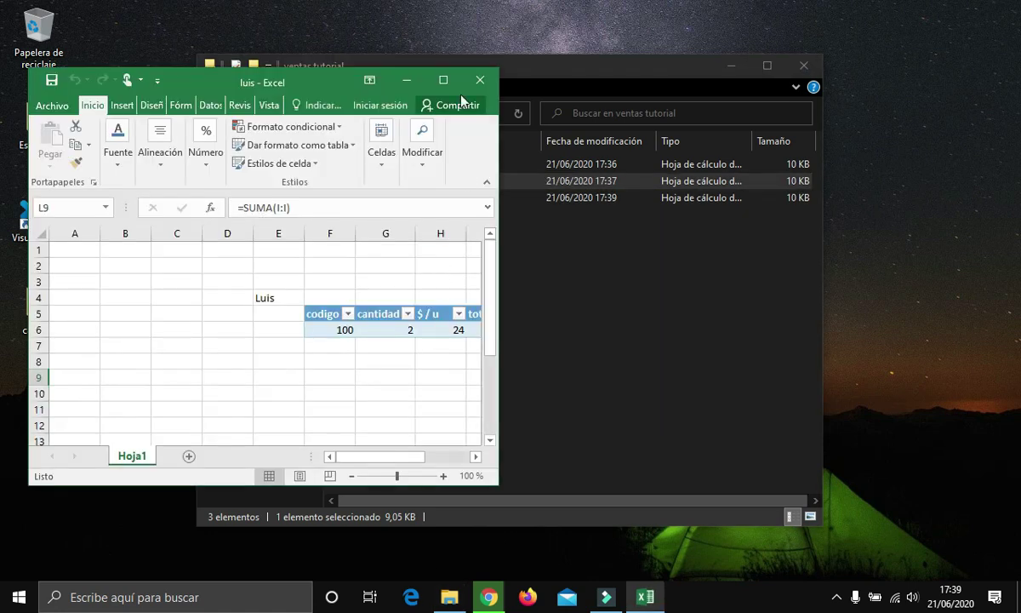
left_click(442, 80)
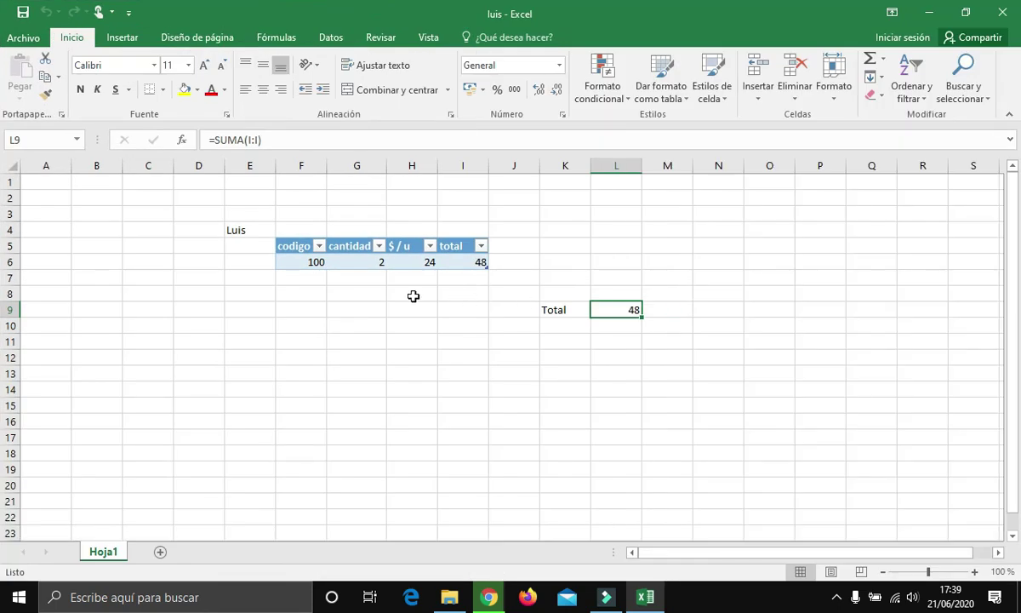
Add a sale with code 200, quantity 1 and price 90 in F7:H7, then save and close luis.
left_click(321, 278)
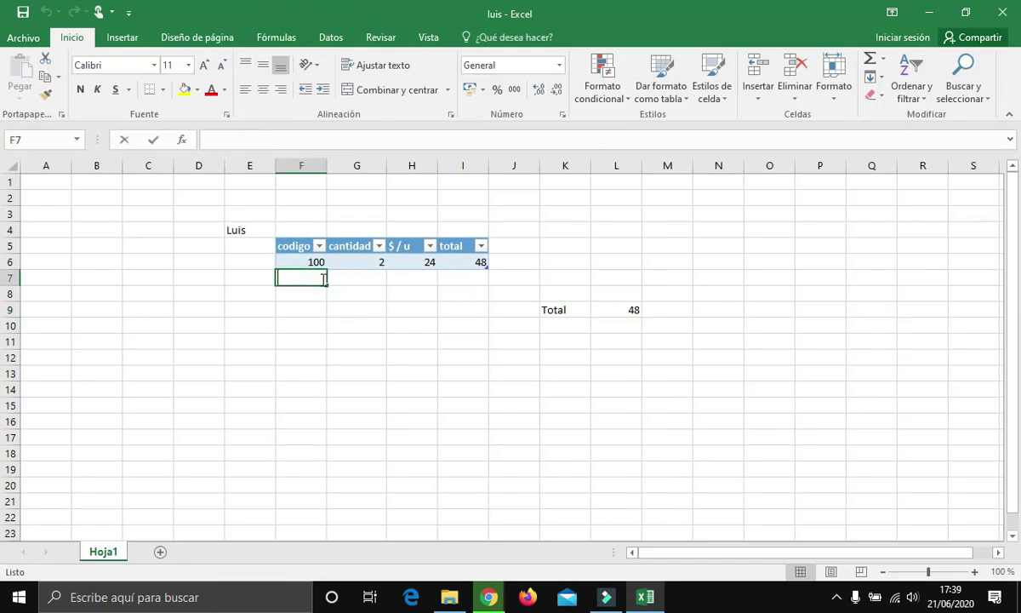
type("200")
key("Tab")
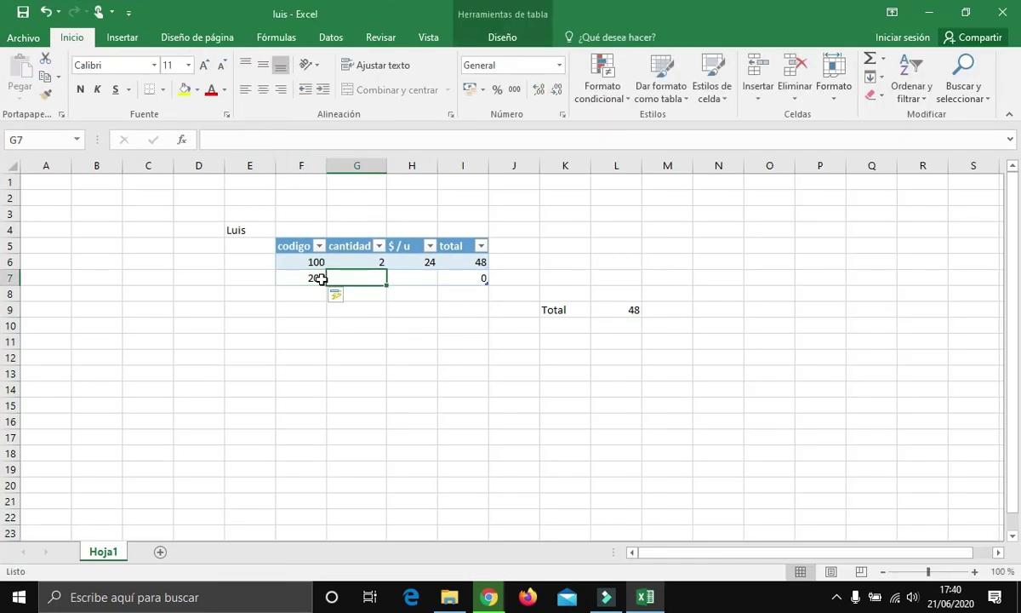
type("1")
key("Tab")
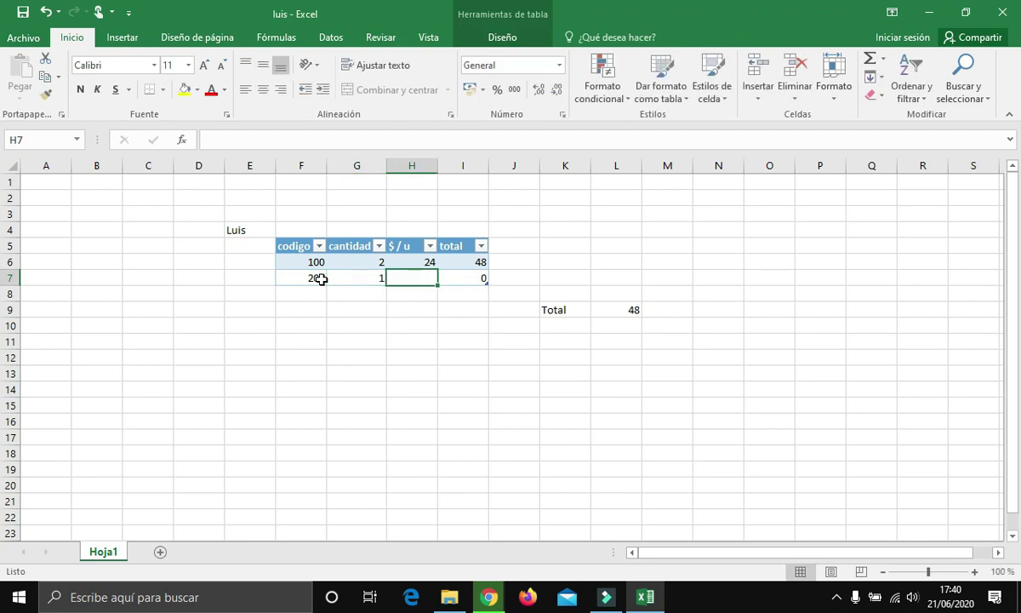
type("90")
key("Tab")
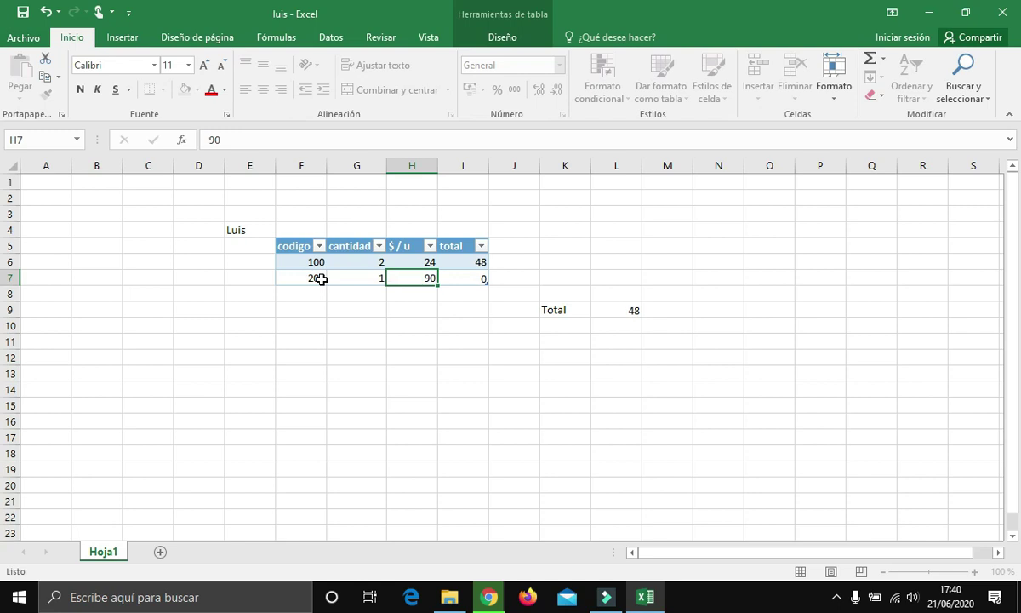
left_click(397, 376)
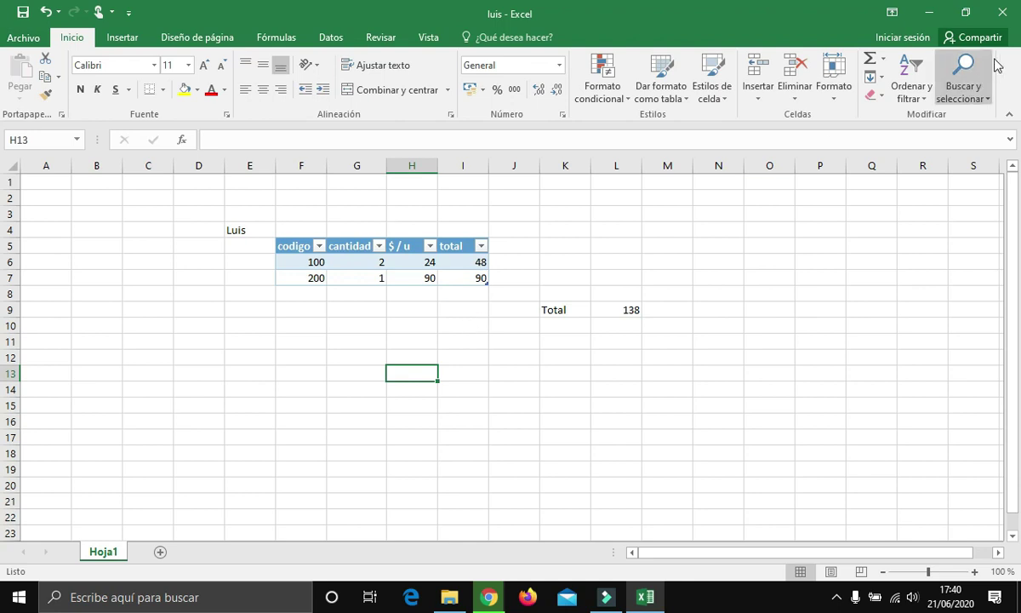
left_click(1003, 12)
left_click(439, 318)
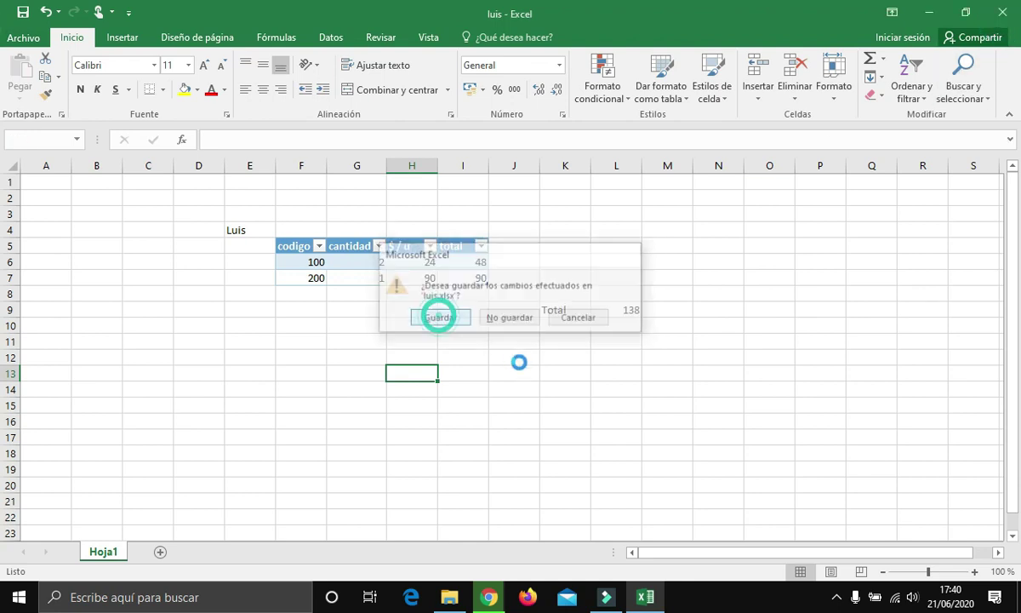
Open resumen and enable its external content so the Luis total refreshes to 138.
left_click(472, 345)
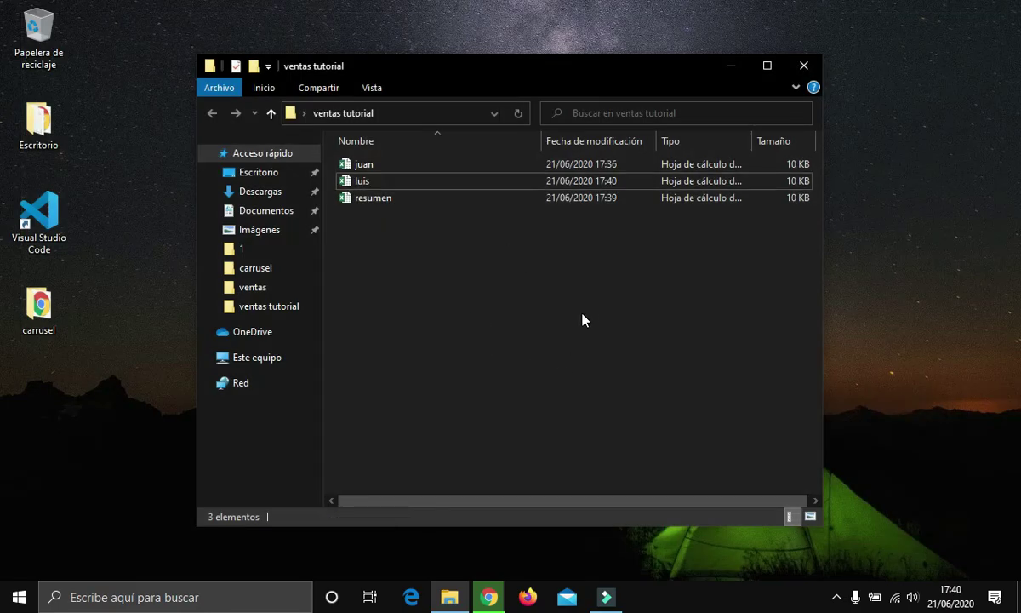
left_click(387, 202)
double_click(387, 201)
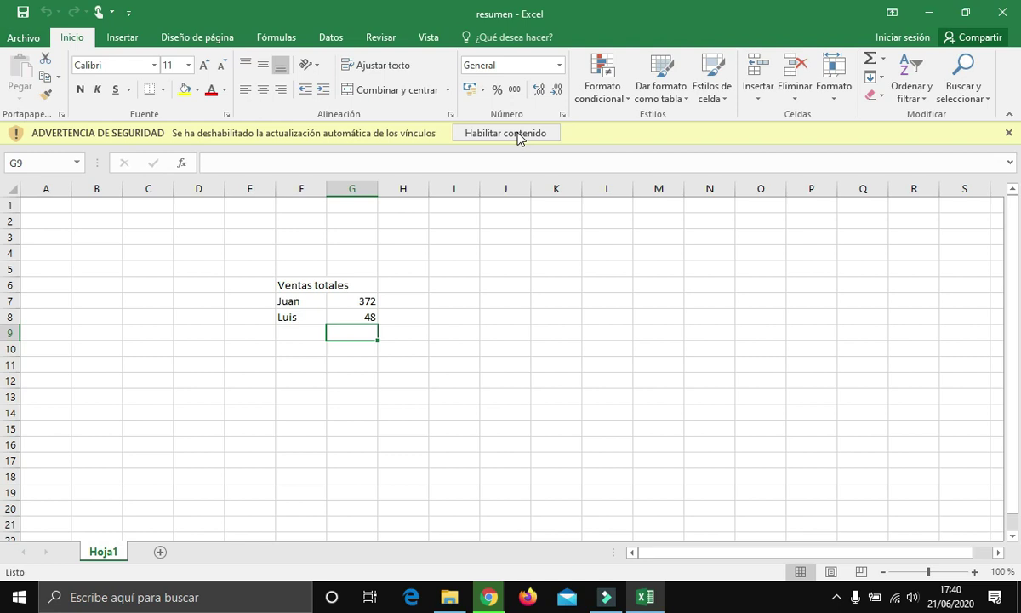
left_click(517, 134)
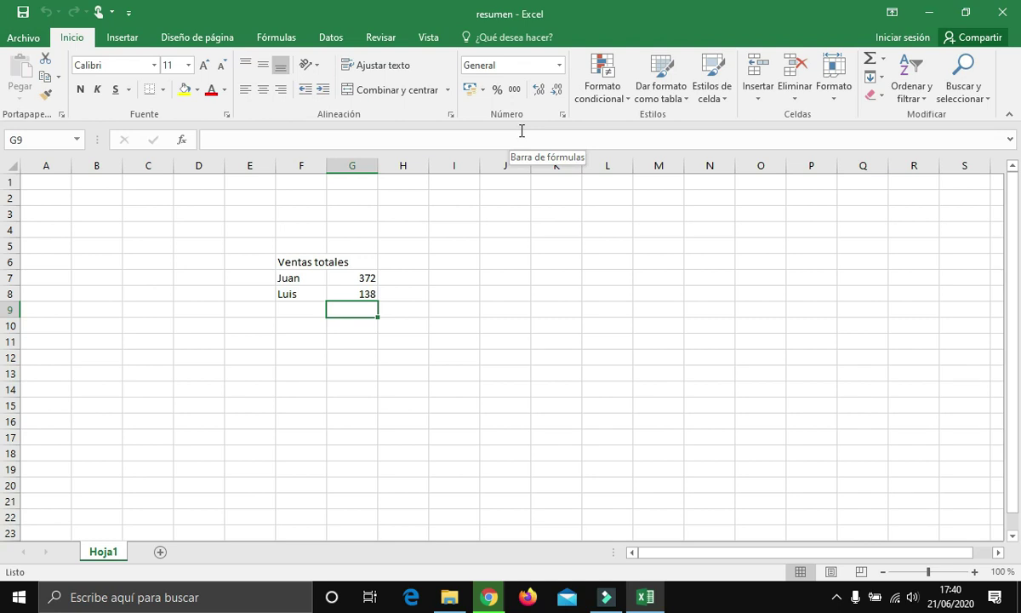
Check G8's link formula, then save and close resumen.
left_click(351, 292)
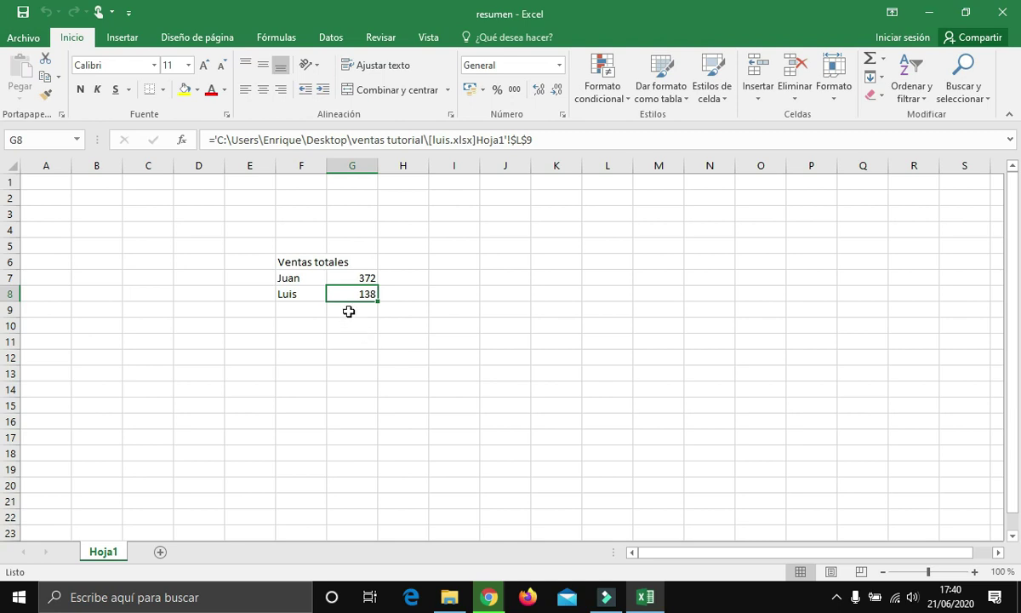
left_click(1002, 12)
left_click(447, 321)
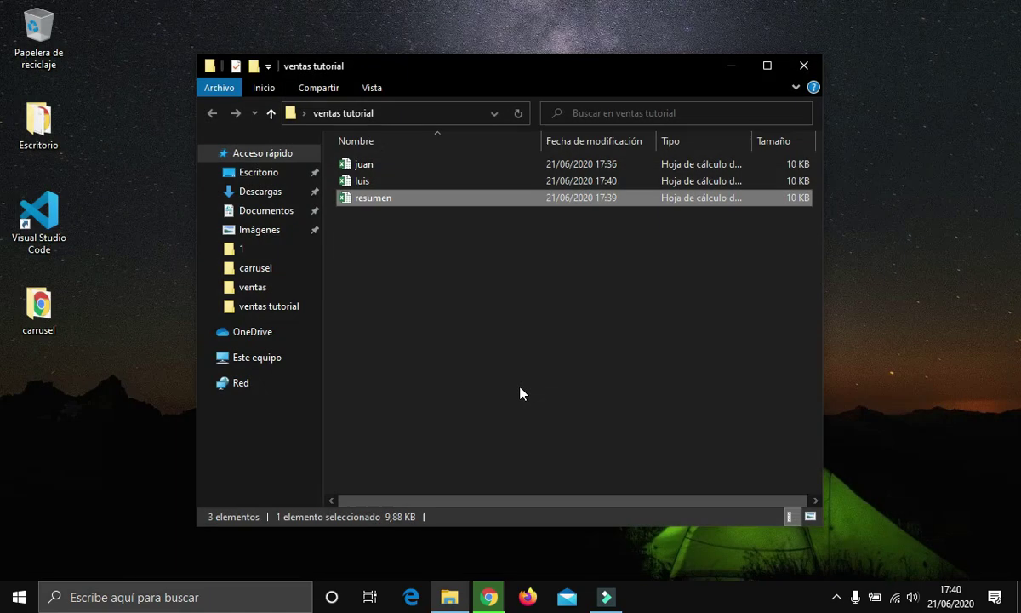
Reopen resumen, choose Actualizar so Luis shows 138 and Juan 372, then save and close it.
double_click(374, 200)
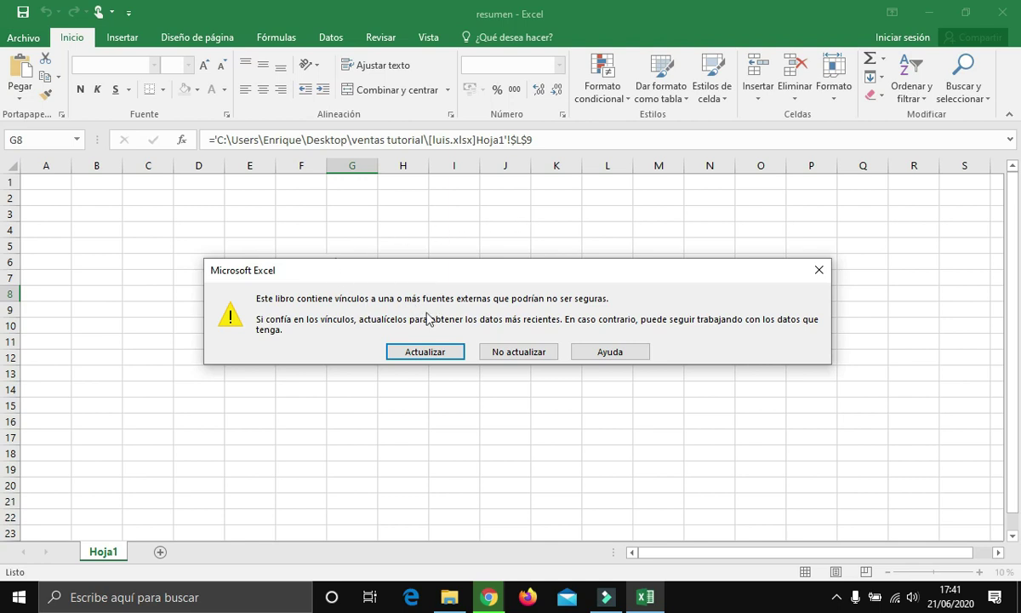
left_click(425, 351)
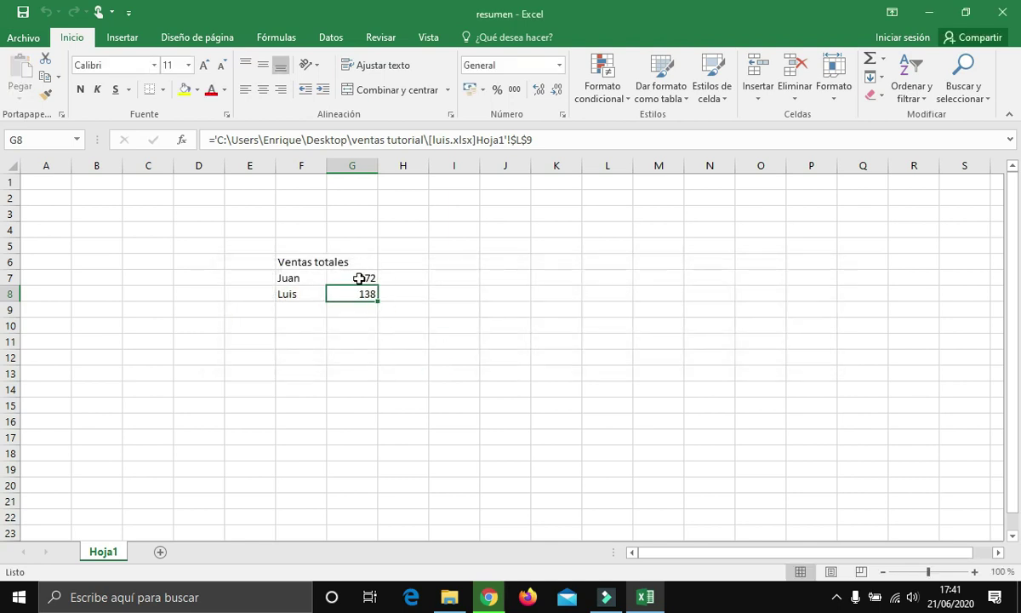
left_click(1004, 12)
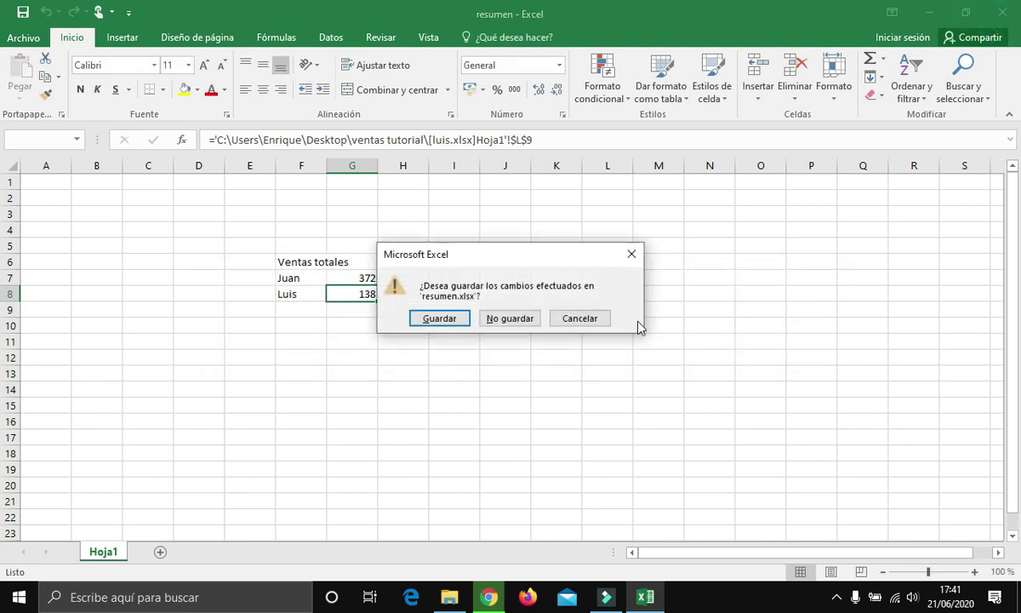
left_click(452, 327)
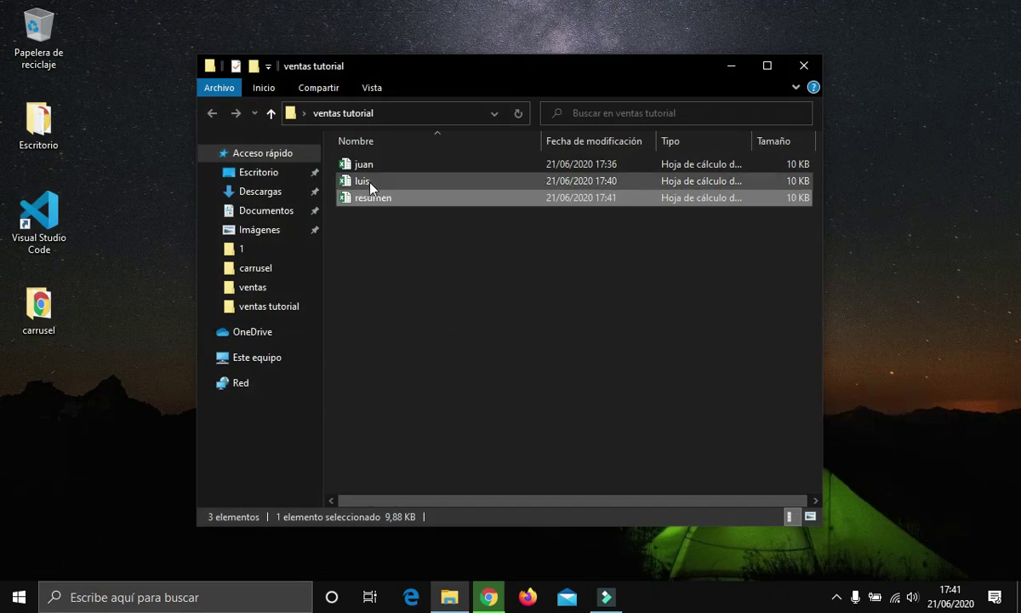
Clear the 200, 1, 90 sale from luis's F7:I7 so its Total is 48, then save and close.
double_click(370, 182)
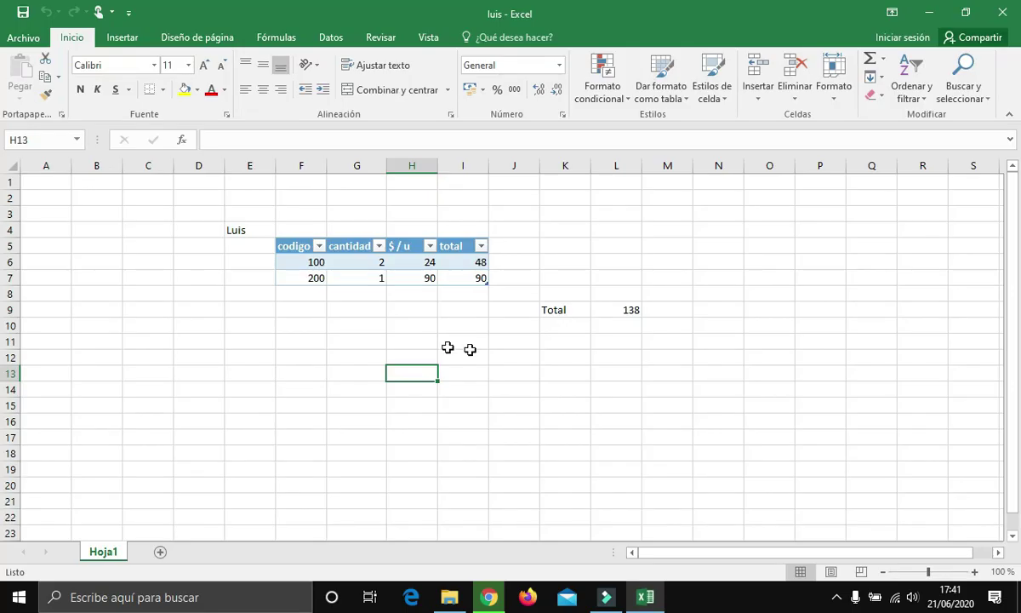
left_click_drag(311, 278, 468, 278)
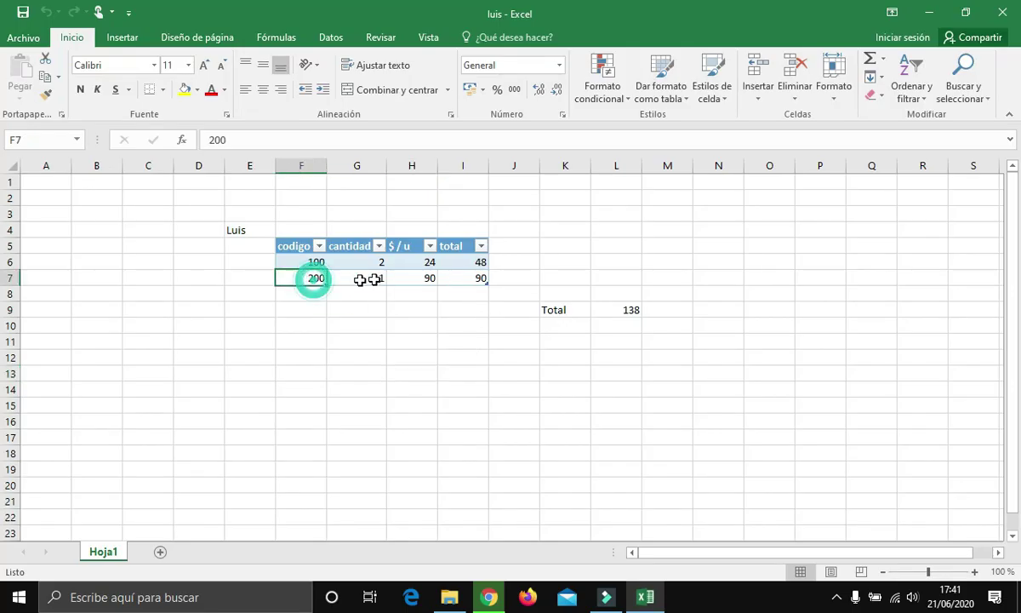
key("Delete")
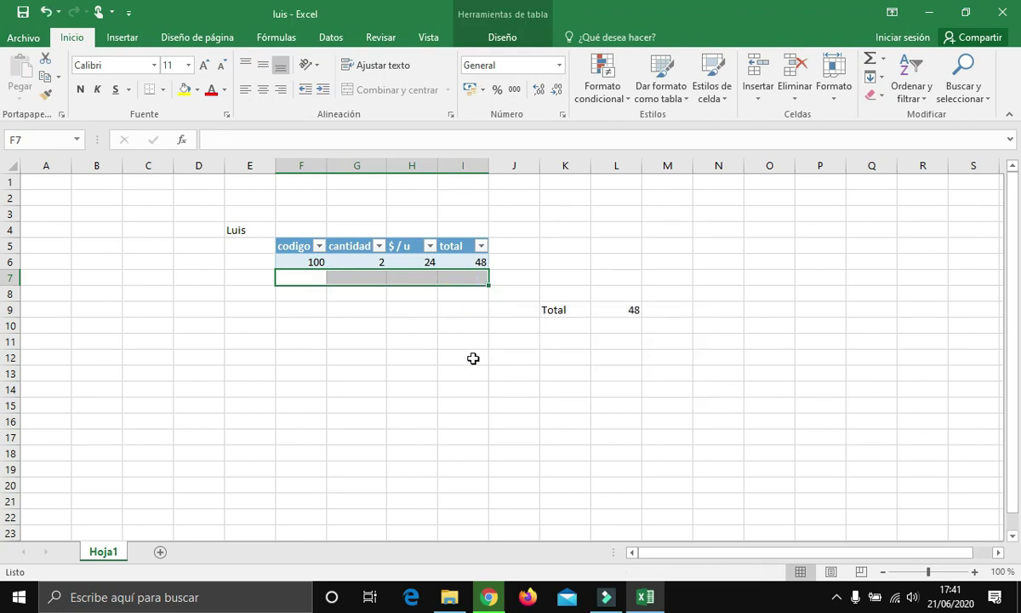
left_click(472, 358)
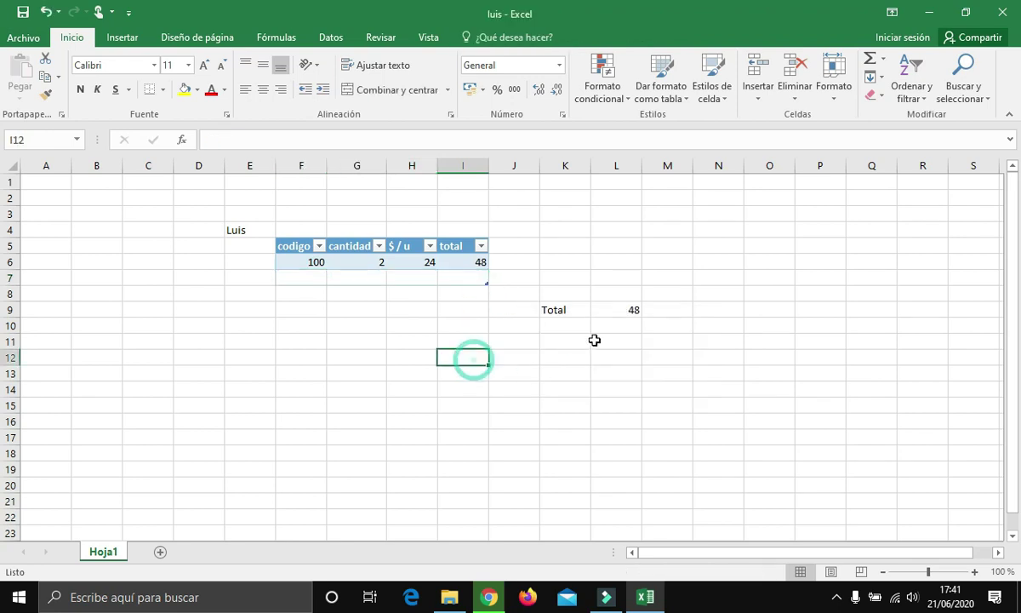
left_click(1001, 12)
left_click(450, 319)
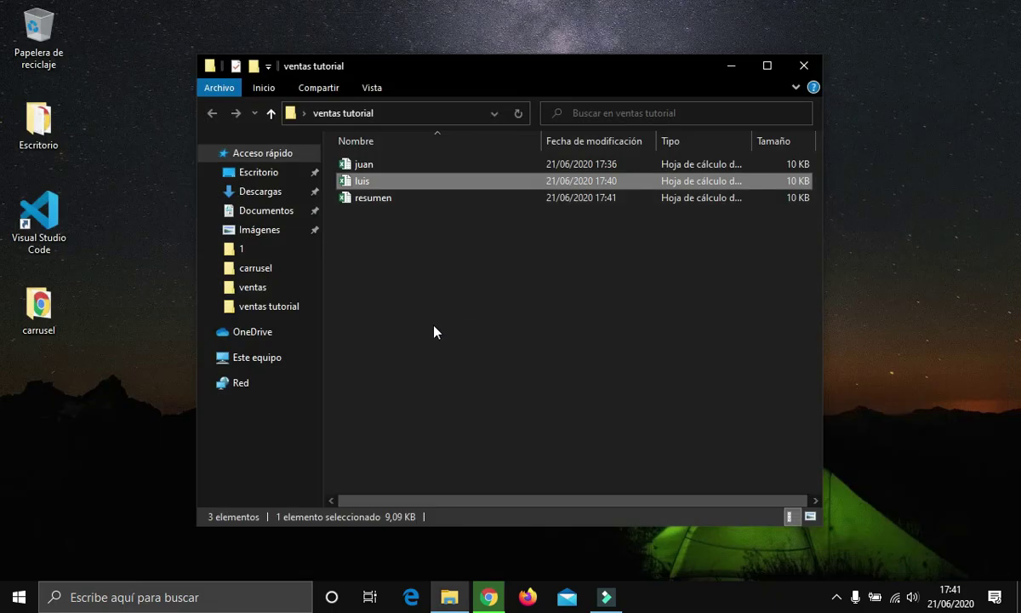
left_click(382, 199)
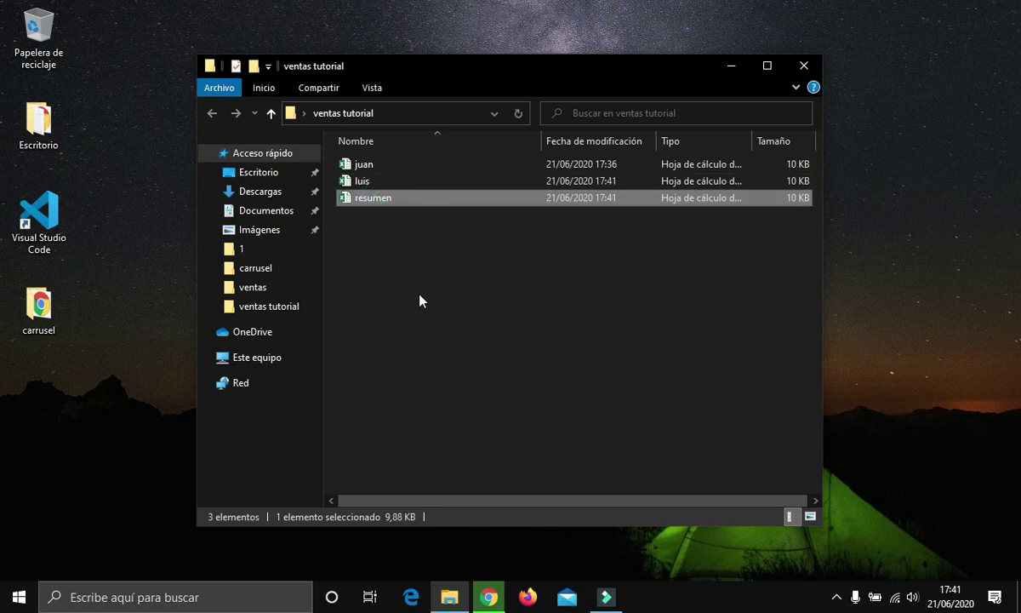
Open resumen and choose Actualizar so Luis shows 48 again and Juan stays 372.
double_click(376, 203)
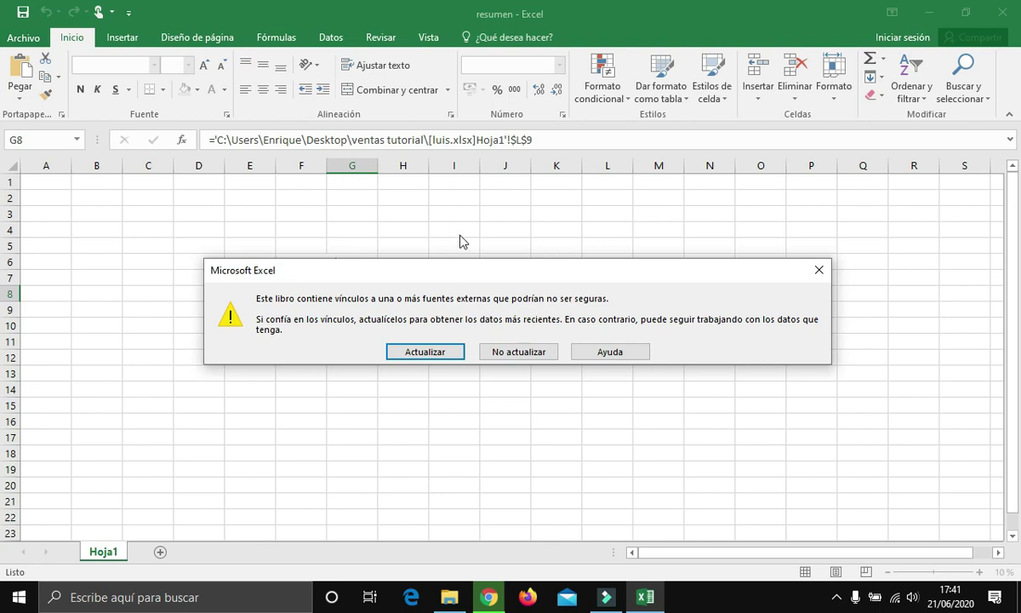
left_click(417, 354)
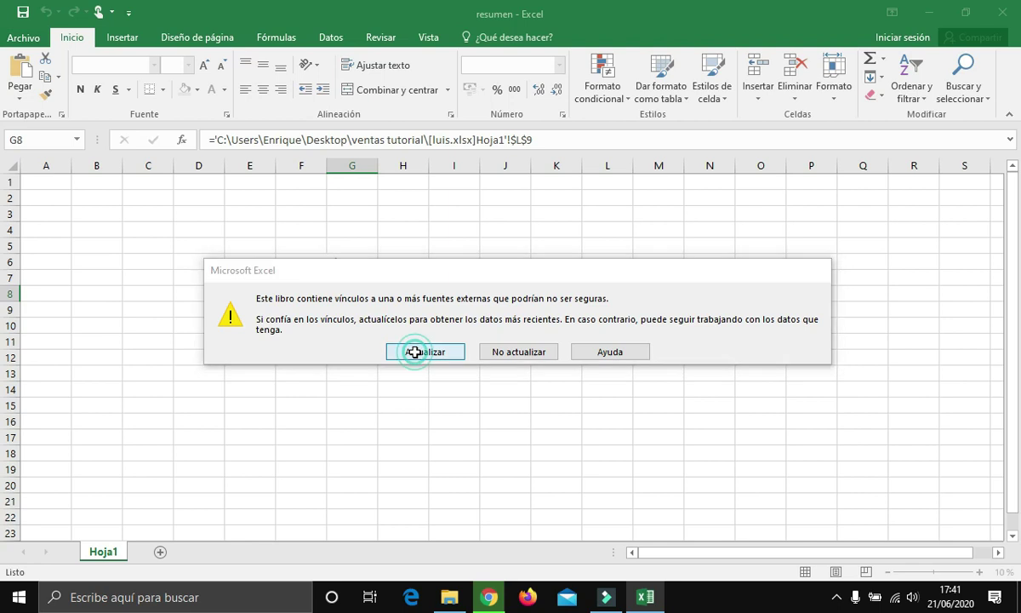